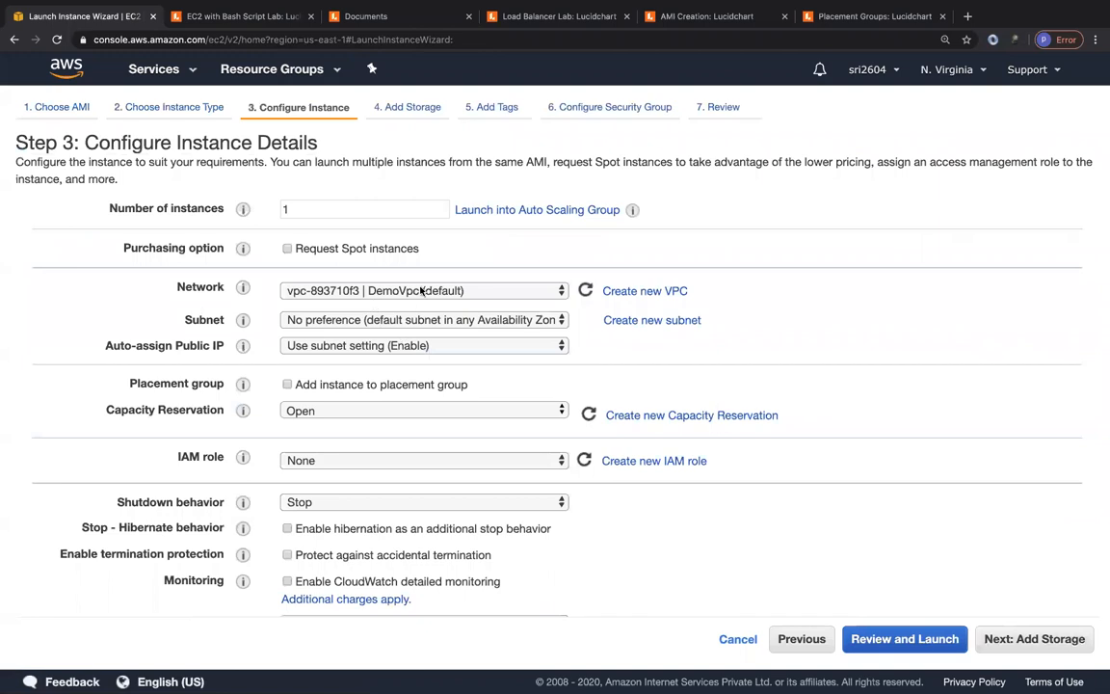
Place the instance in the default us-east-1a subnet and keep the default storage settings
click(395, 323)
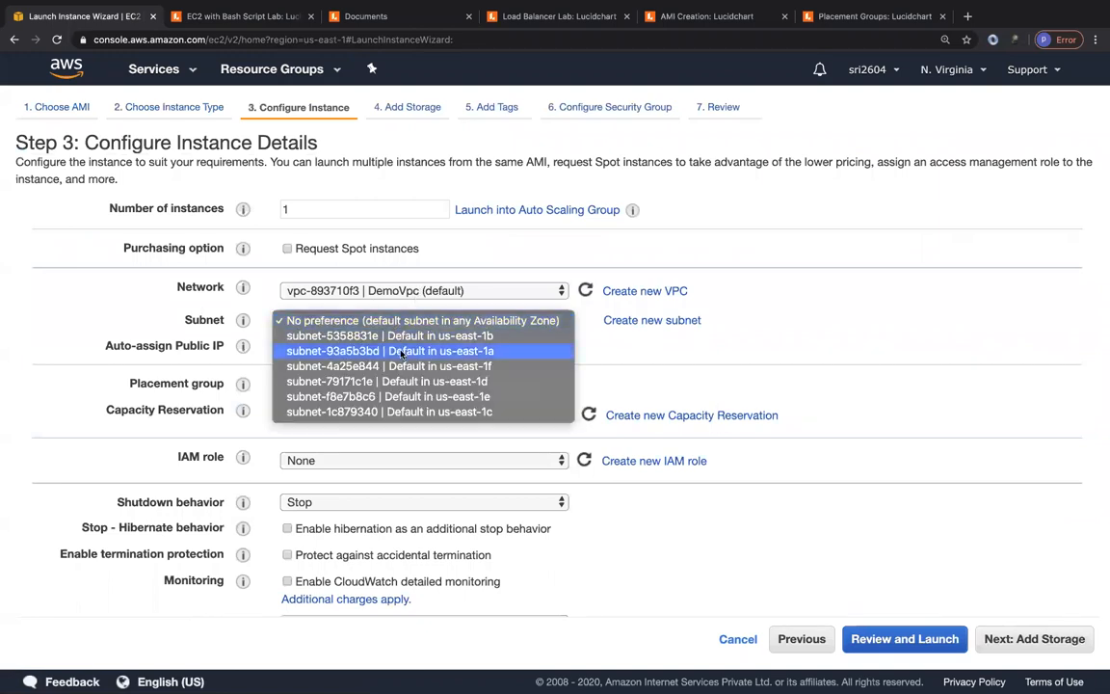
click(366, 334)
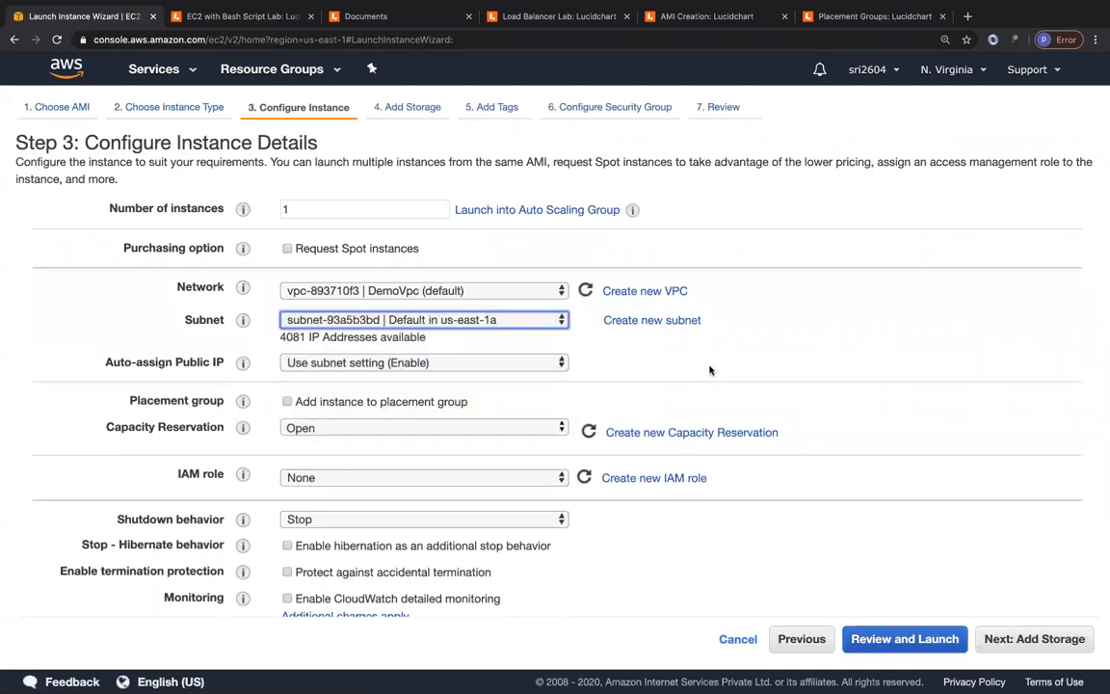
click(1047, 641)
click(1033, 636)
Add a Name tag with the value mywebserver-us-east-1a and proceed to the security group settings
click(583, 303)
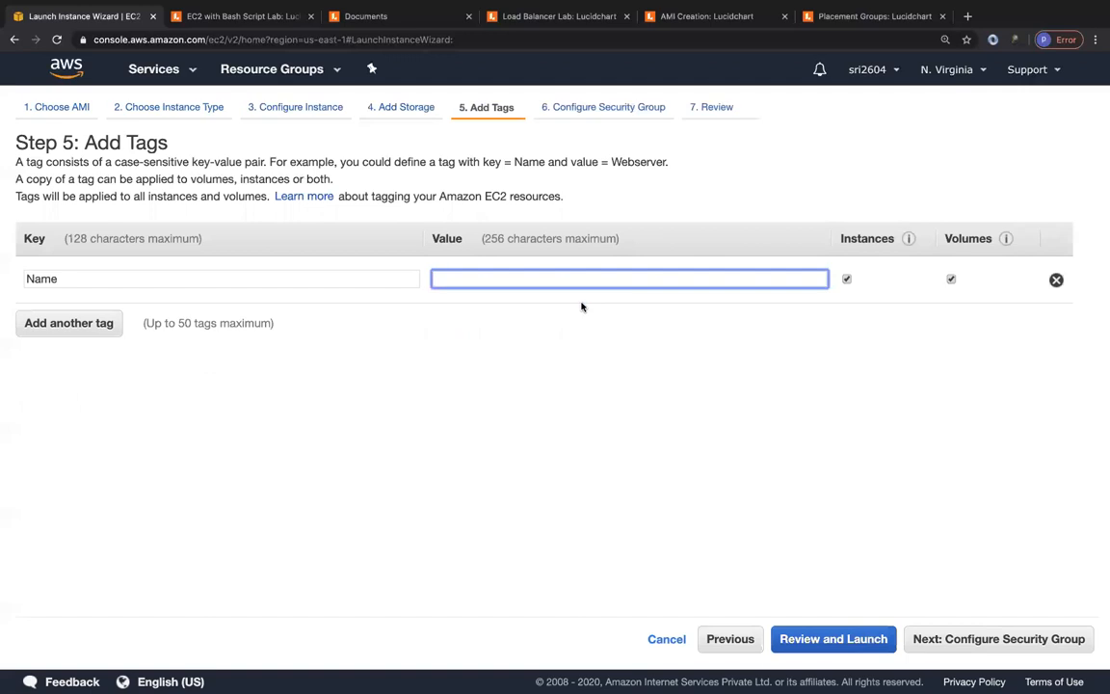
text(mywebserver)
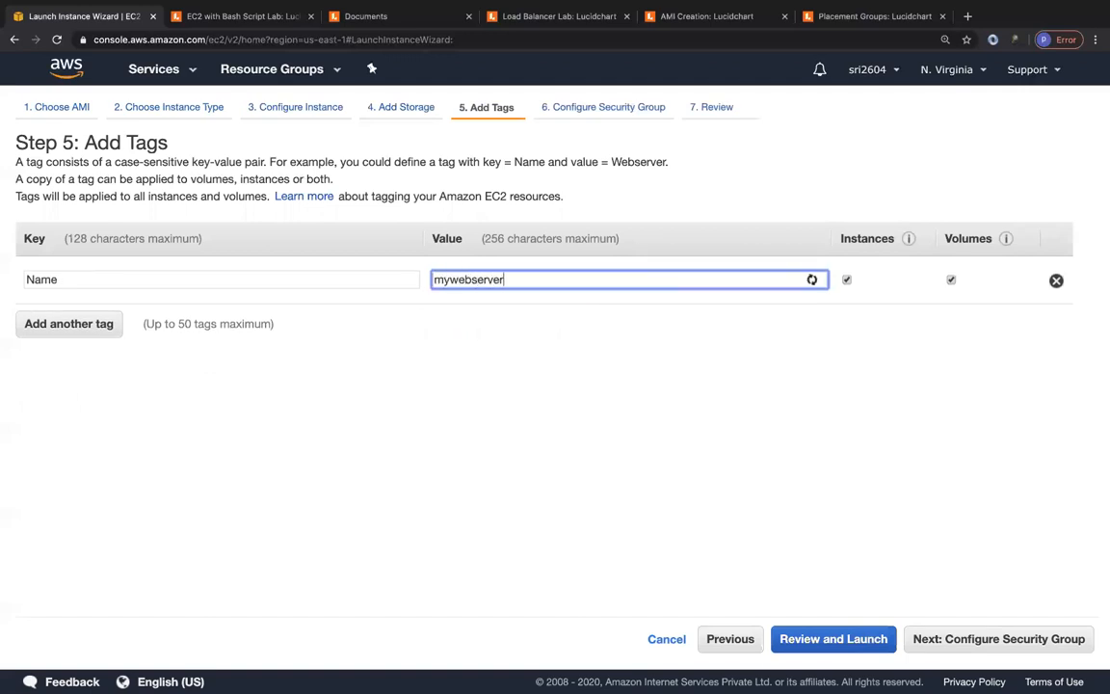
text(-us-east-1a)
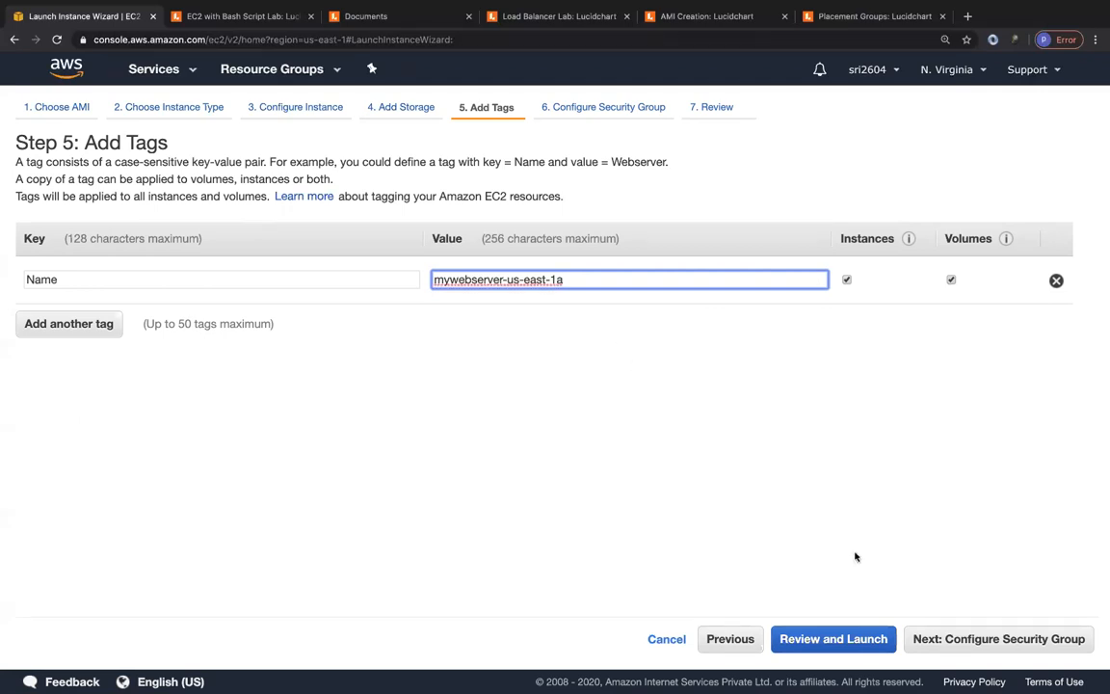
click(1011, 635)
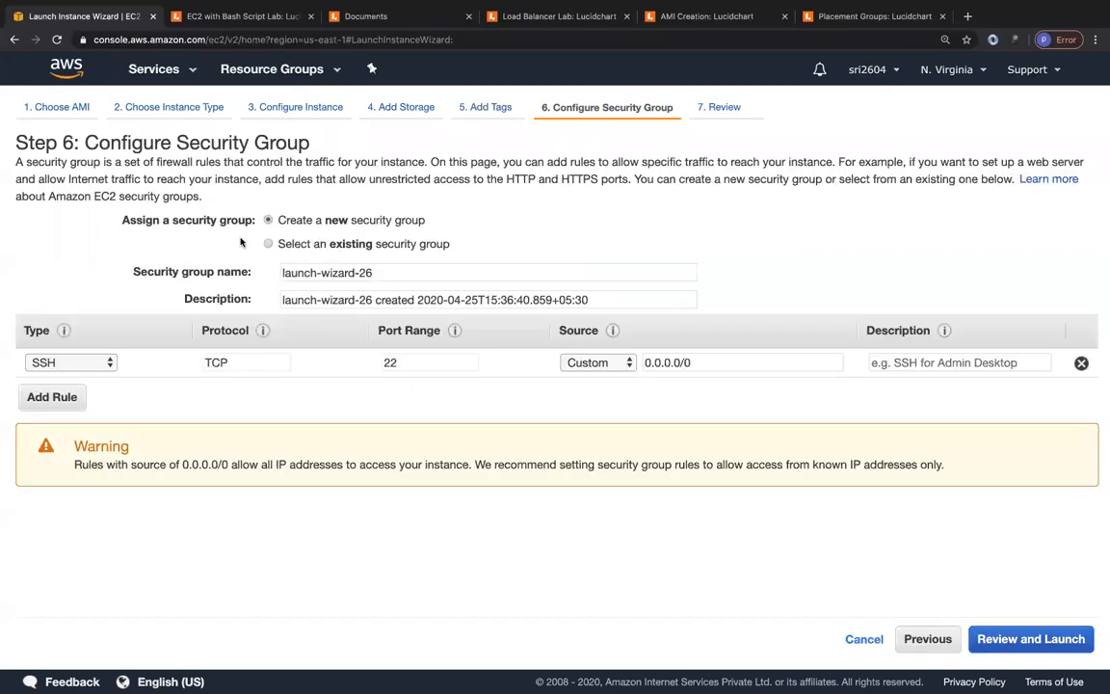
Assign the existing mywebserversg security group to the instance and proceed to the launch review
click(268, 246)
scroll(321, 421, down, 5)
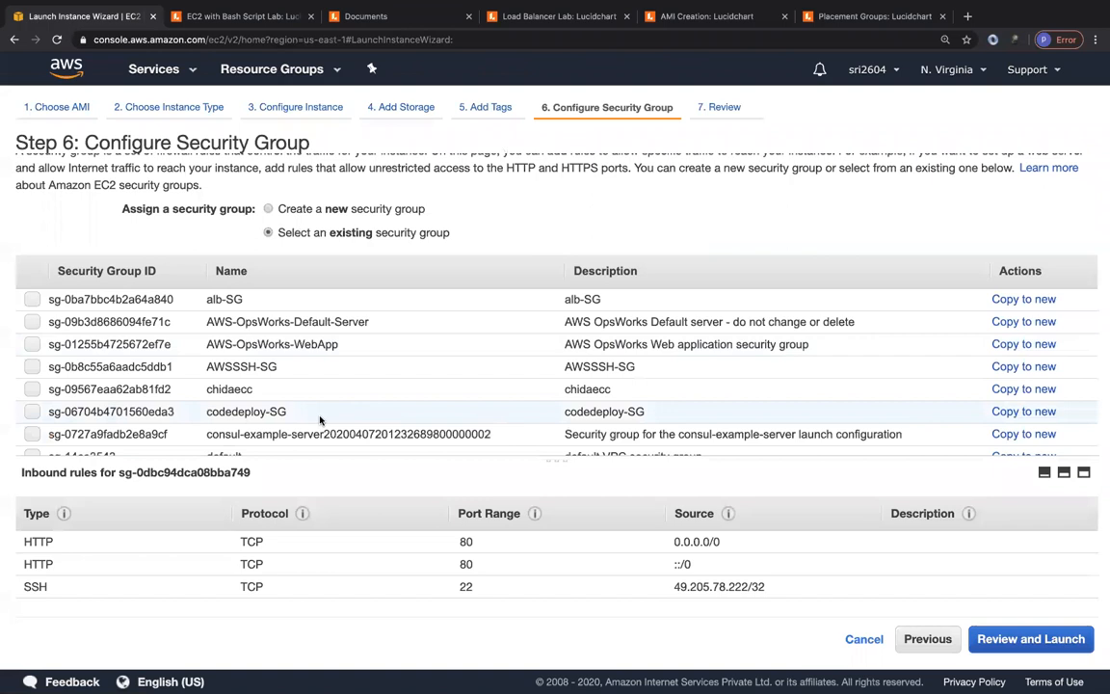
scroll(321, 421, down, 10)
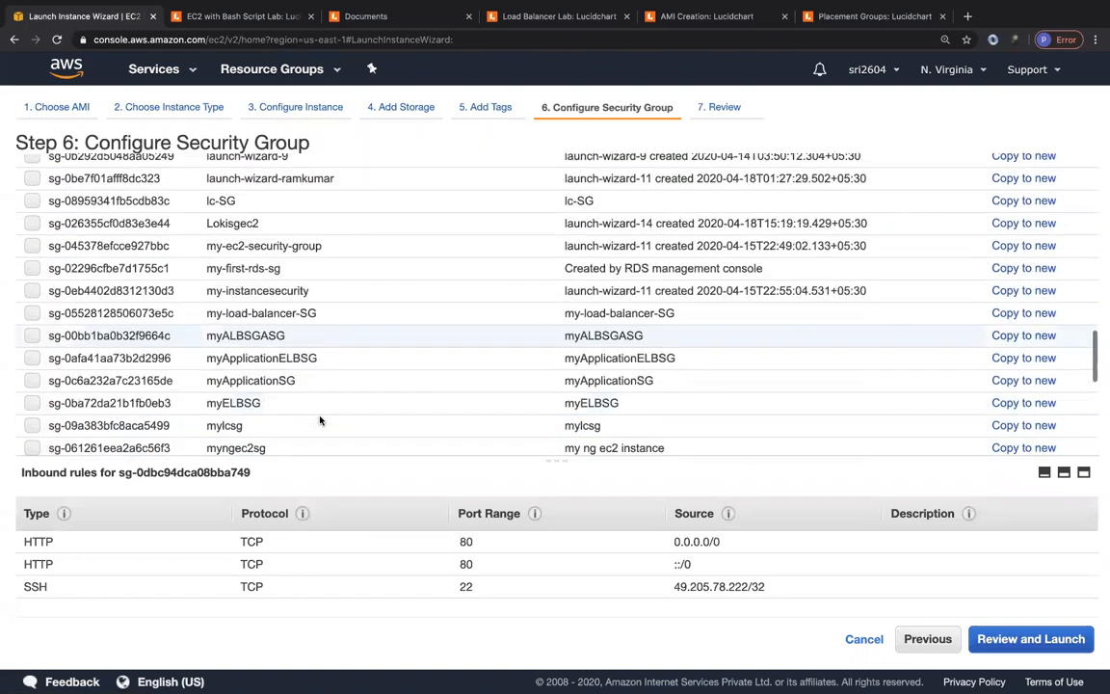
scroll(259, 376, down, 3)
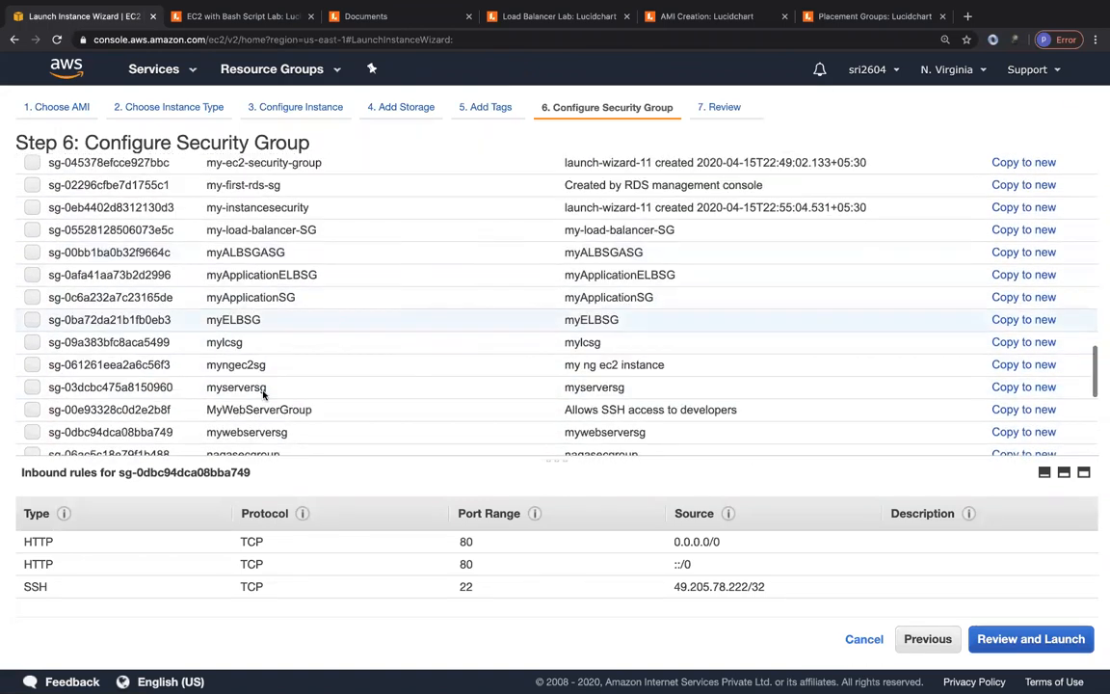
click(214, 405)
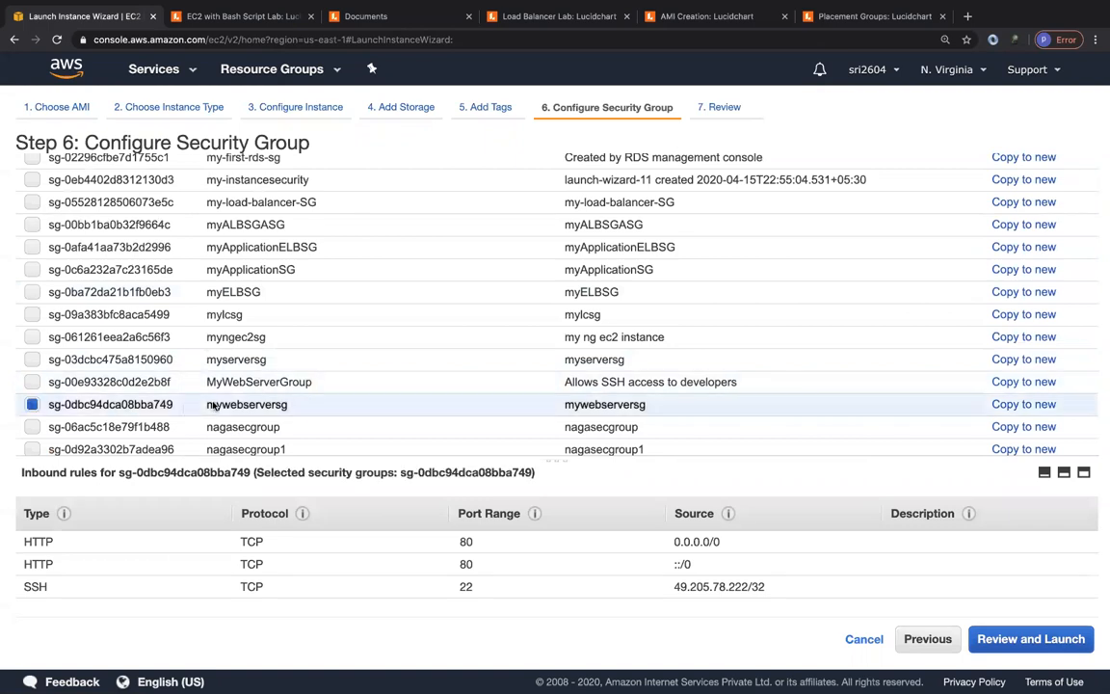
click(1029, 639)
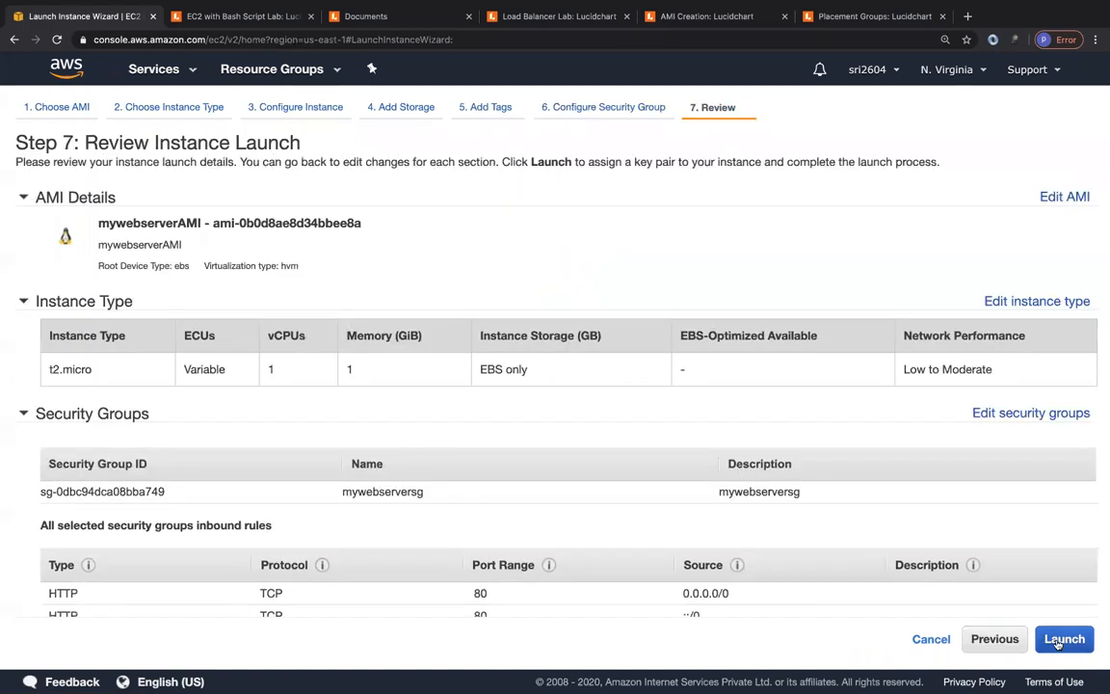
Launch the instance with the existing akshaynv key pair, acknowledging access to its private key, and return to the instances list
click(1062, 640)
click(425, 434)
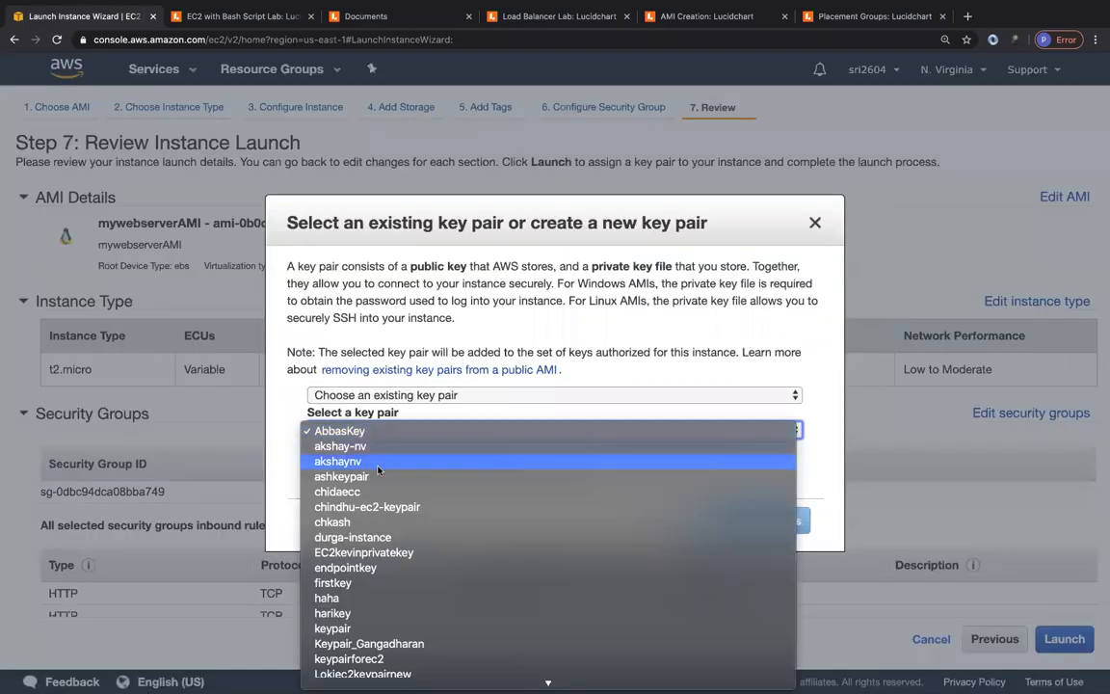
click(343, 458)
click(314, 455)
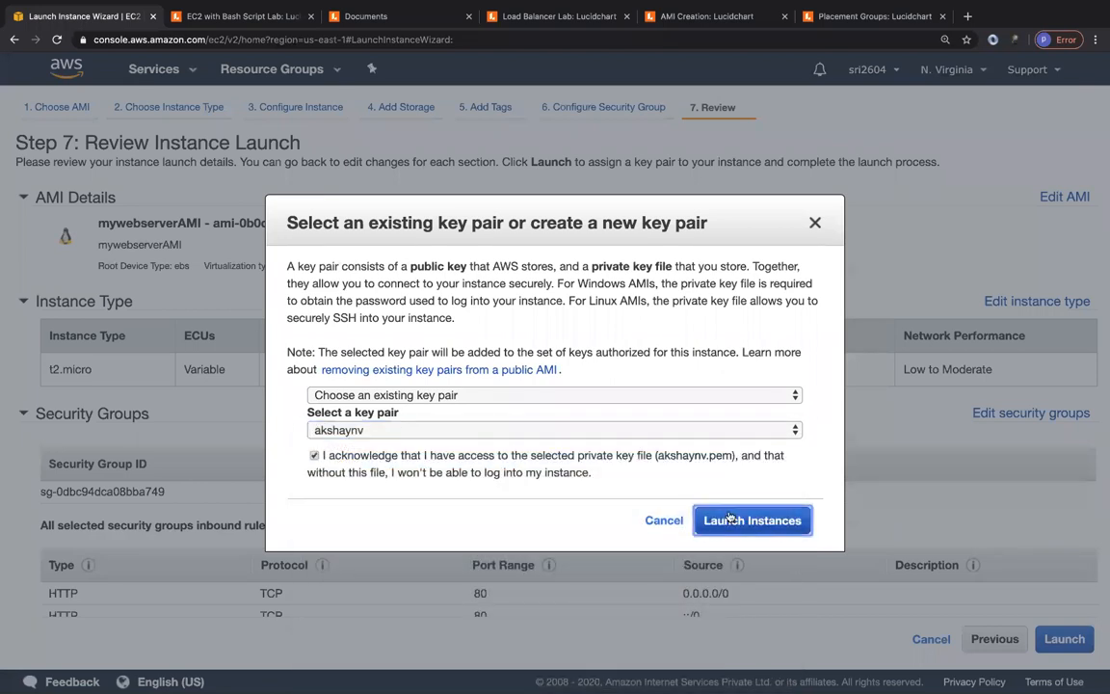
click(729, 519)
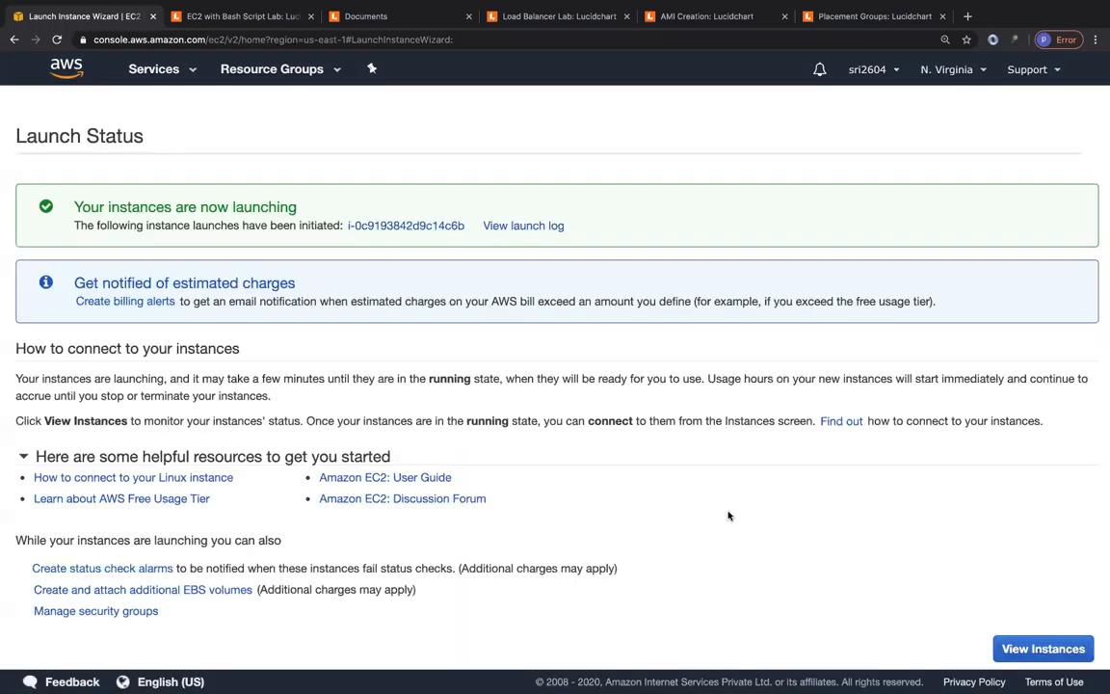
click(1042, 648)
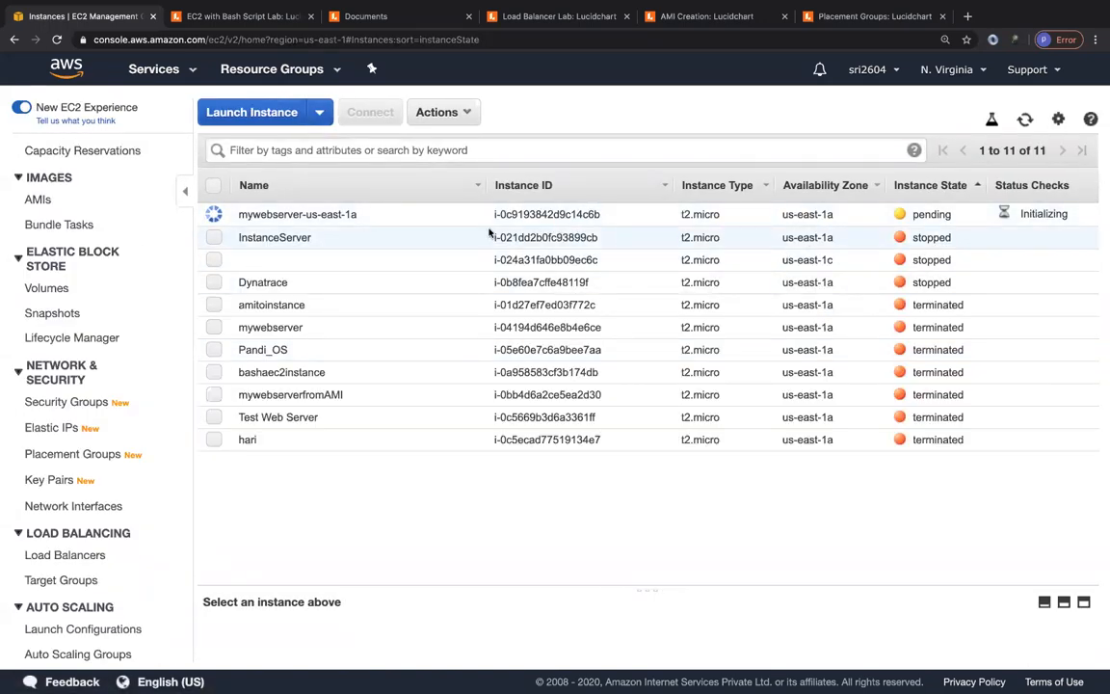
click(270, 114)
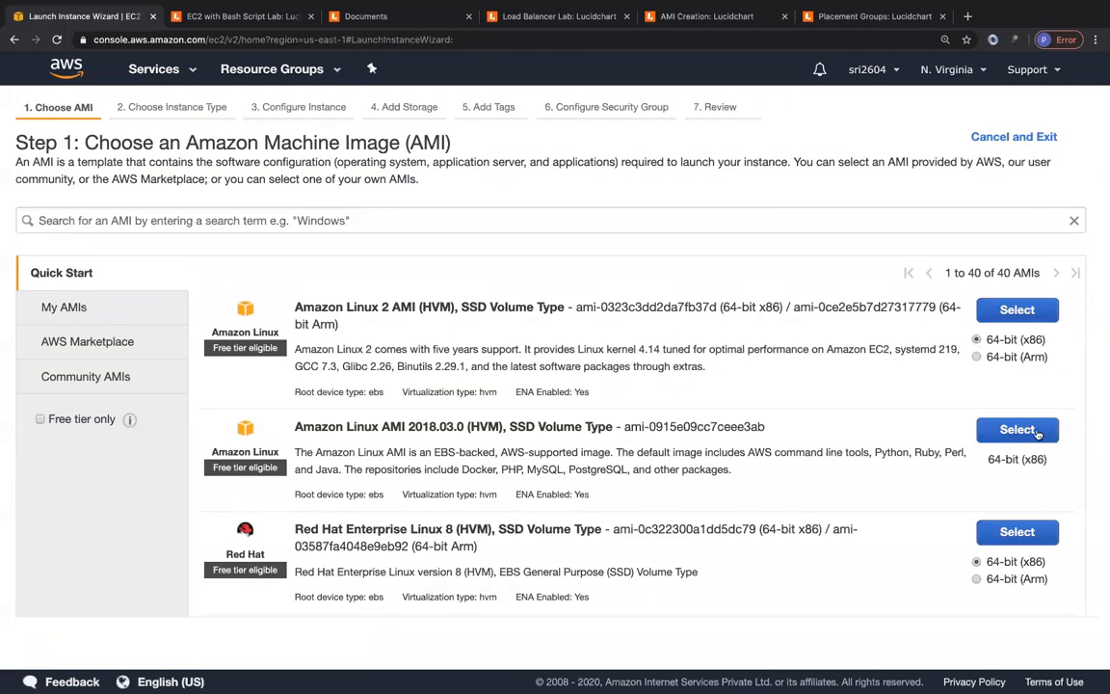
click(1037, 434)
click(646, 640)
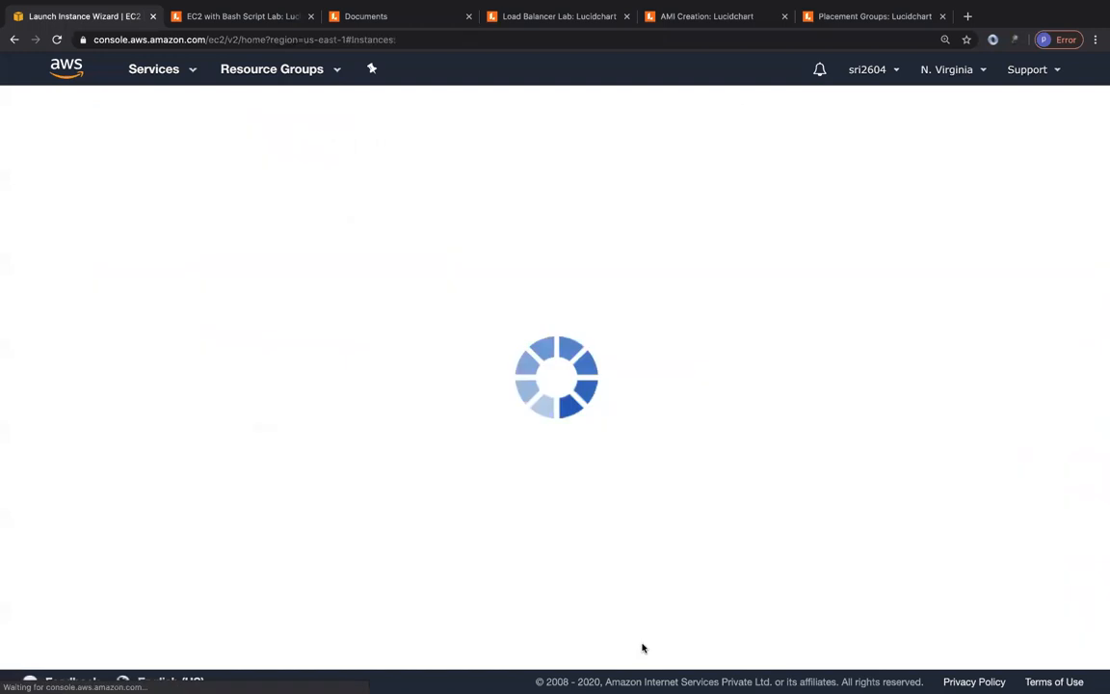
Start a new instance launch from the self-owned mywebserverAMI image, keeping the t2.micro instance type
click(269, 112)
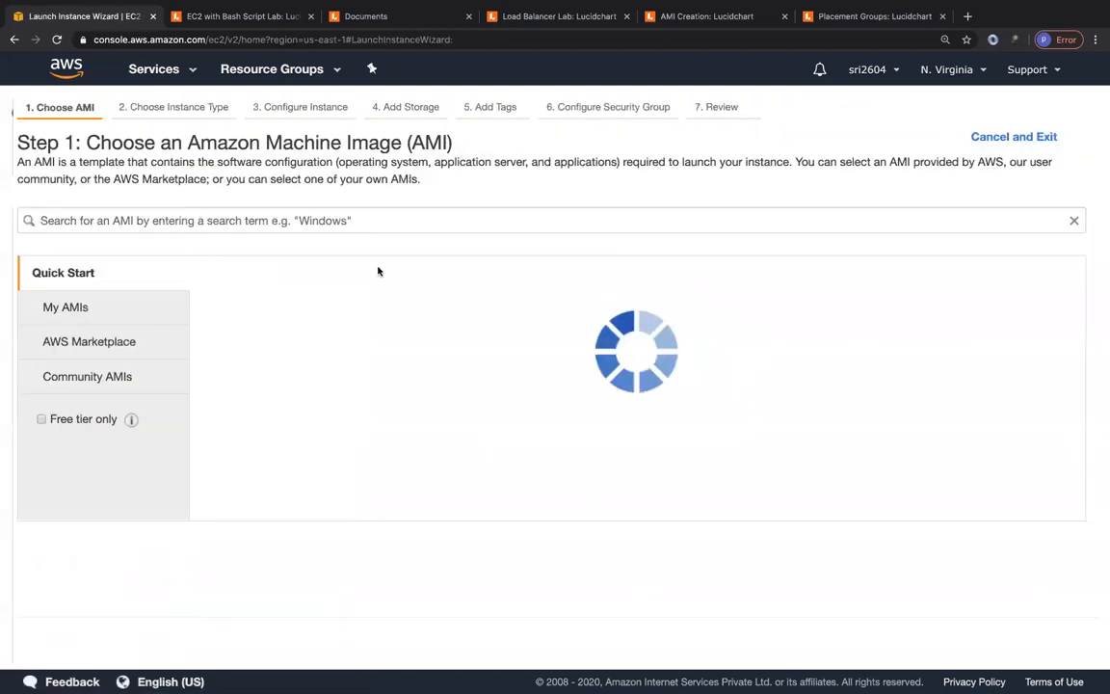
click(64, 307)
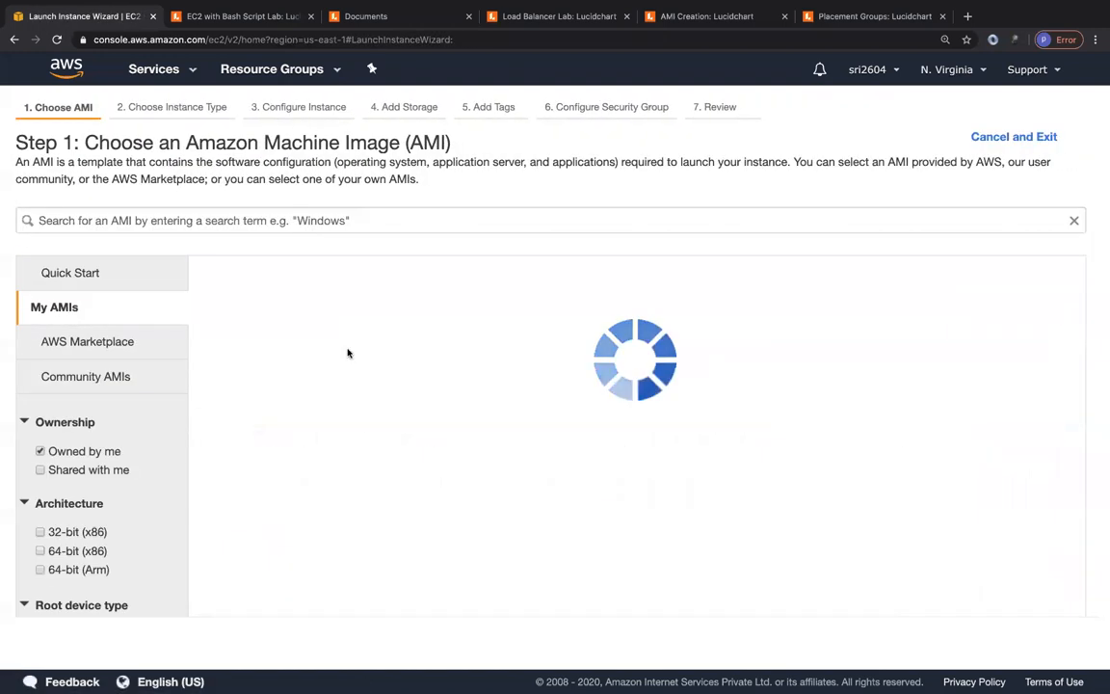
scroll(487, 427, down, 2)
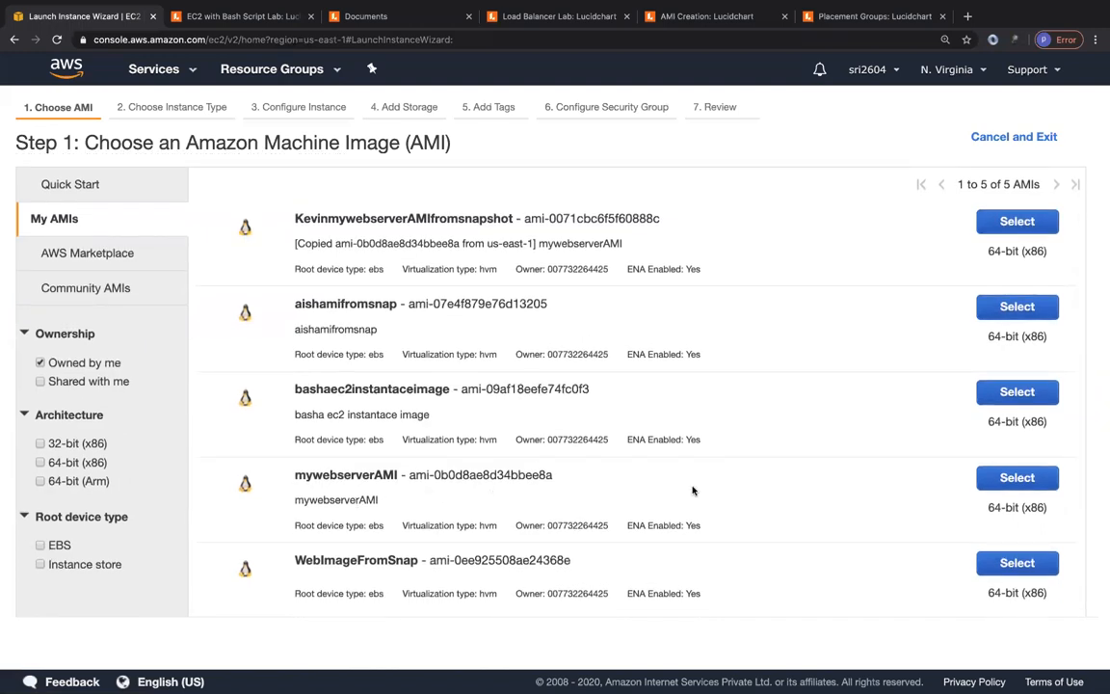
click(1016, 477)
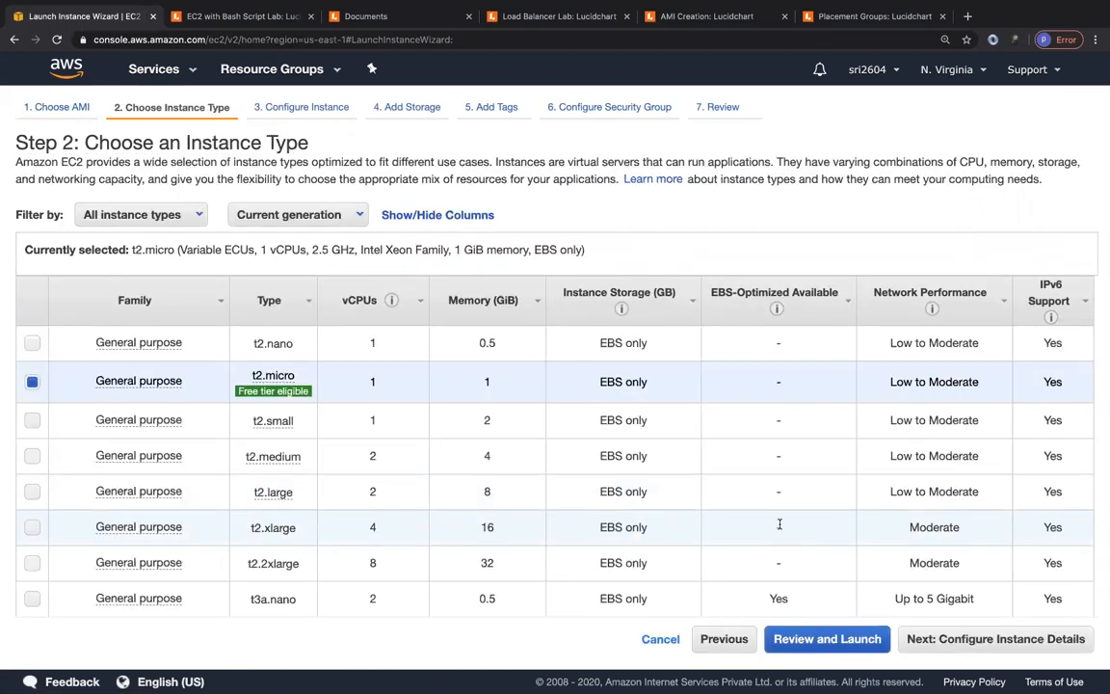
click(1007, 640)
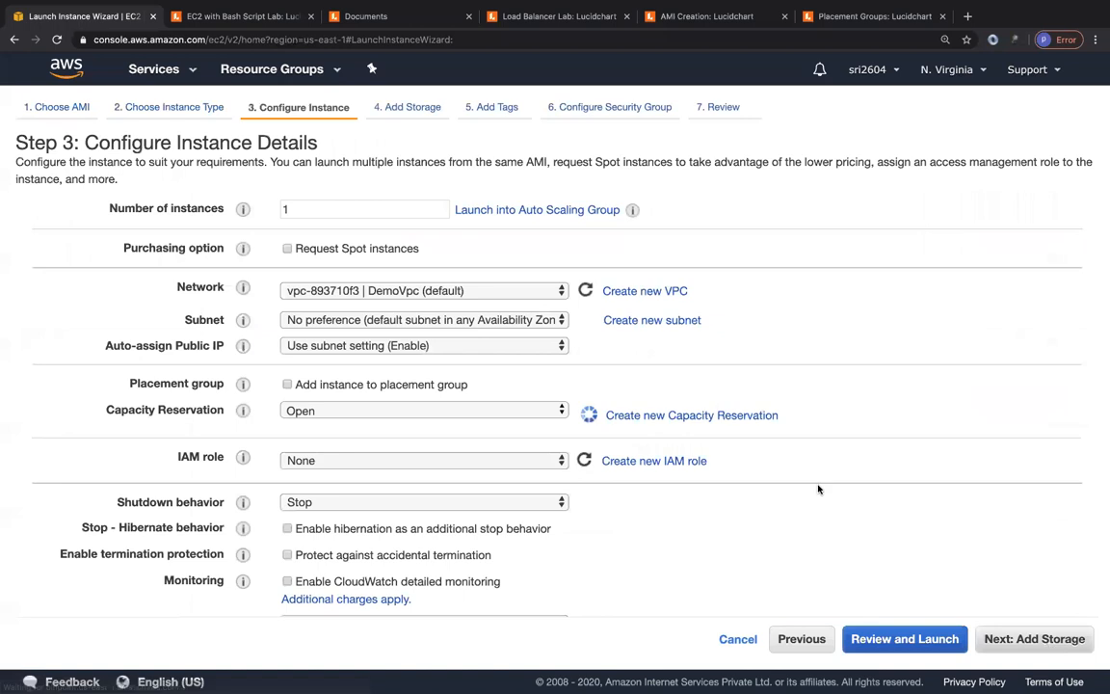
Place the second instance in the default us-east-1c subnet and keep the default storage settings
click(421, 320)
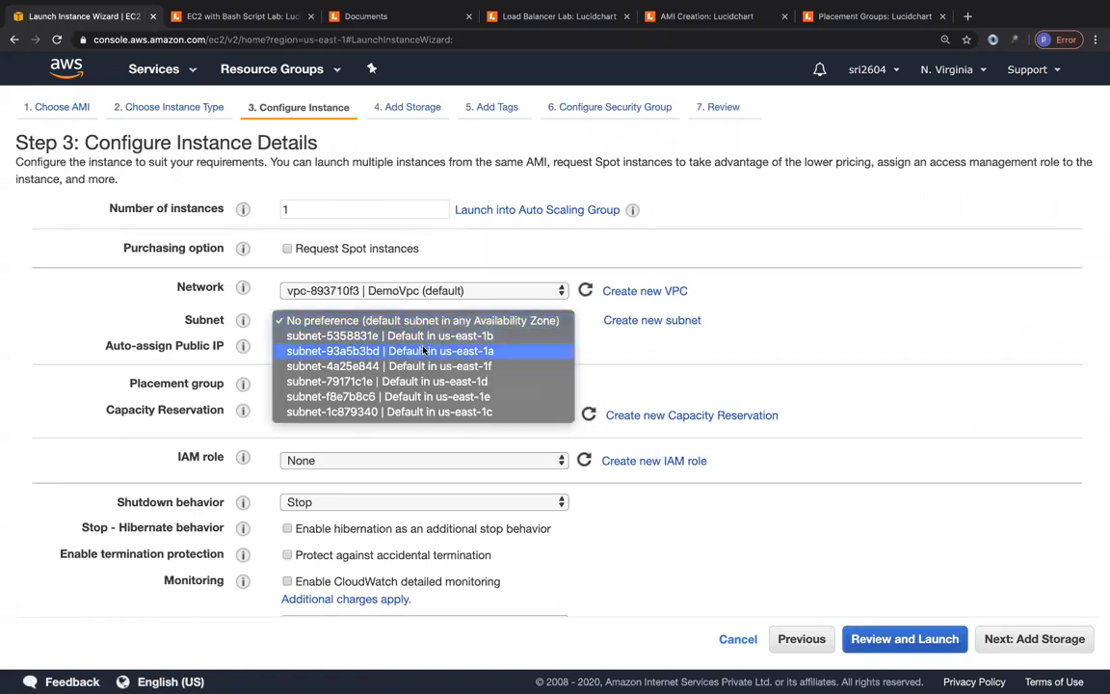
click(429, 412)
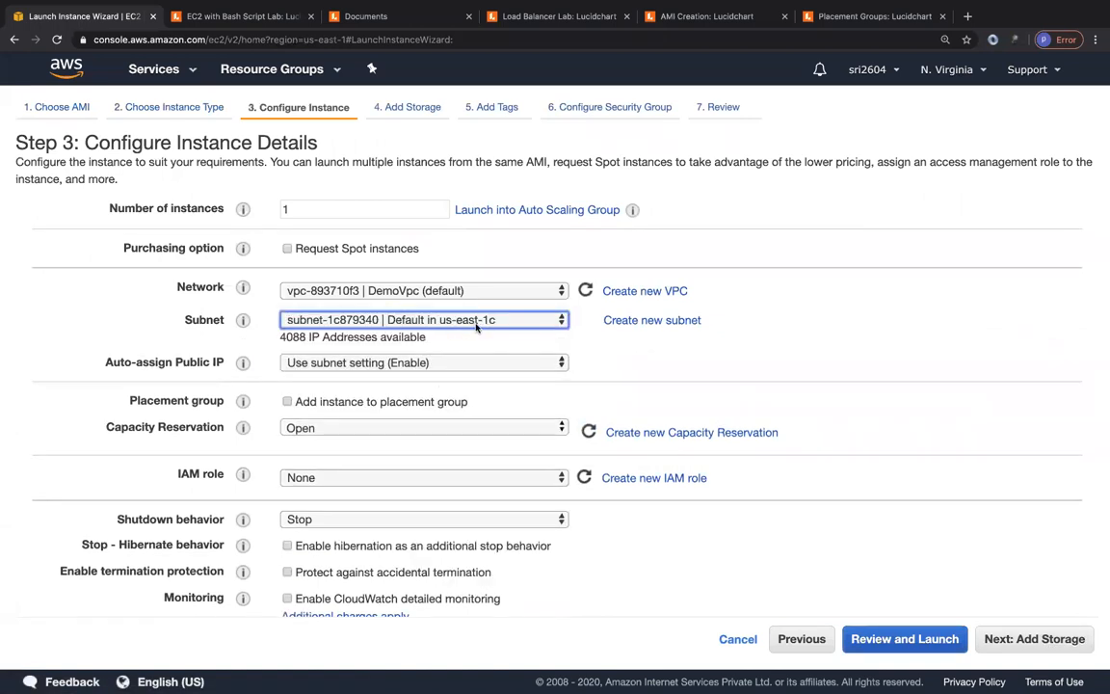
click(1023, 639)
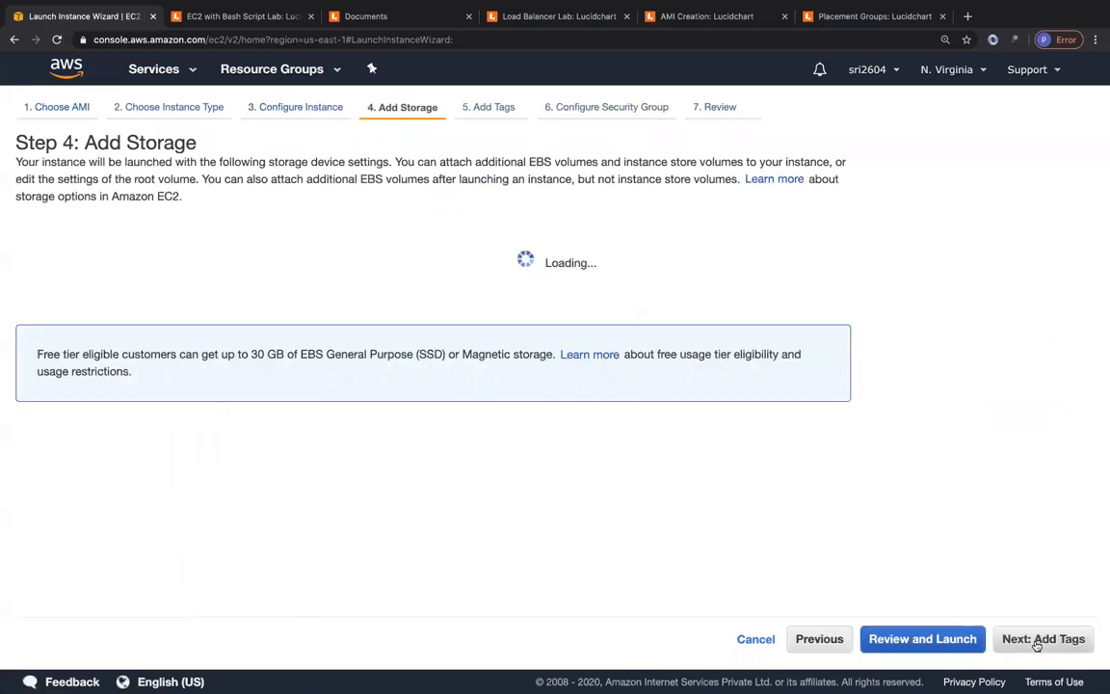
click(1041, 639)
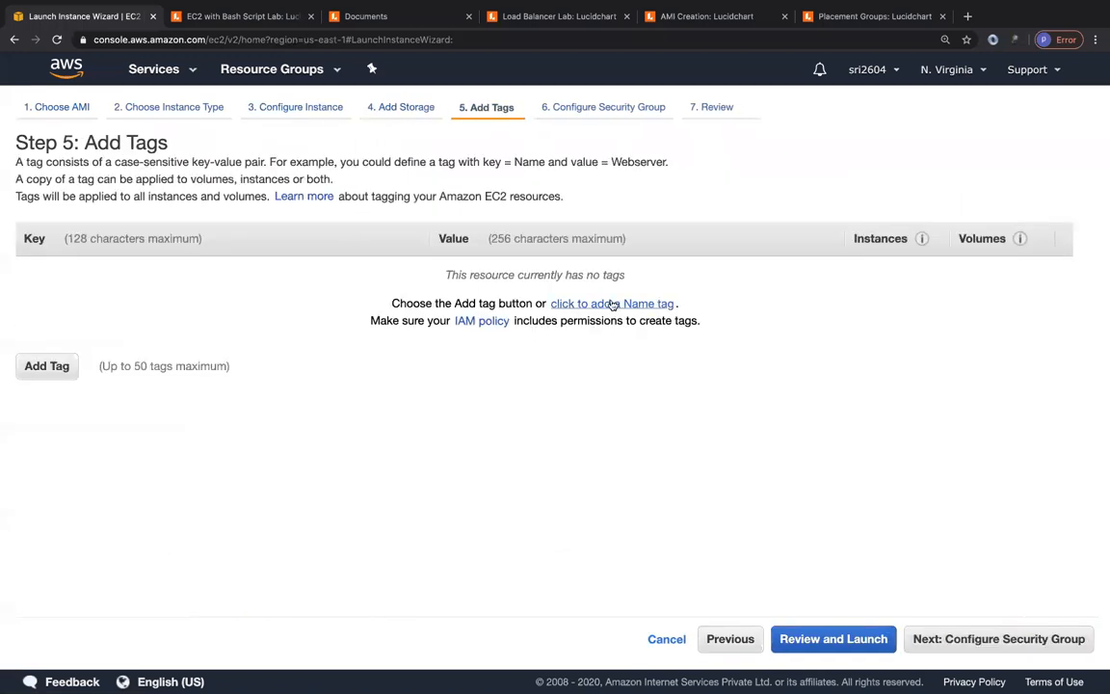
Add a Name tag with the value mywebserver-us-east-1c and proceed to the security group settings
click(597, 369)
text(m)
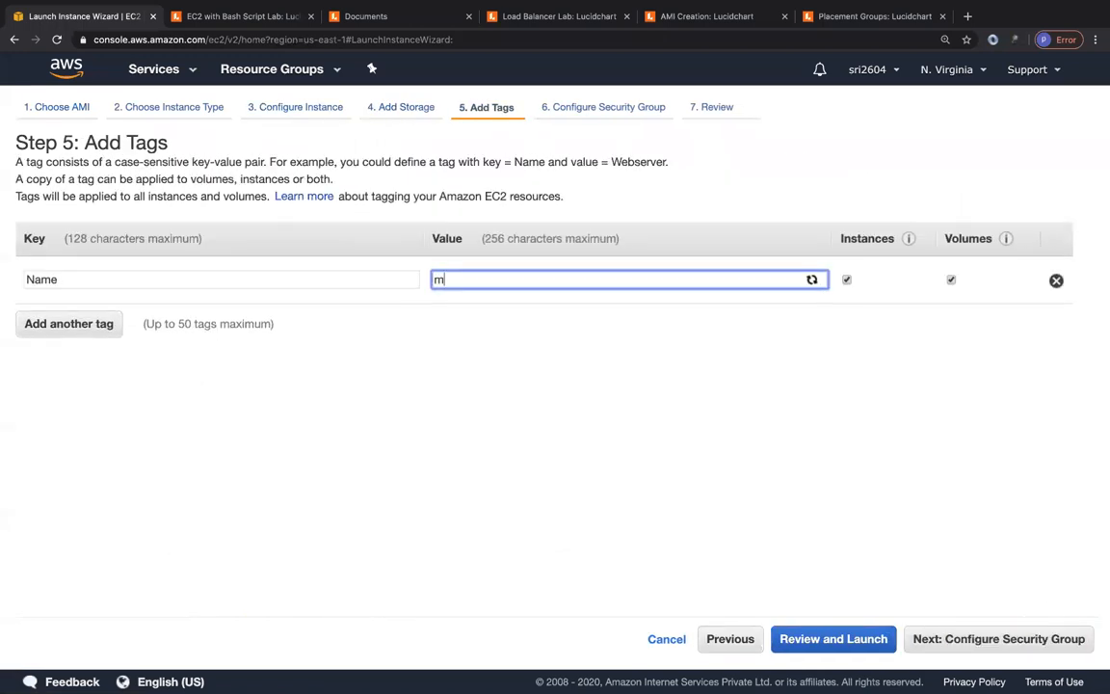
text(ywebserver-us-east-1c)
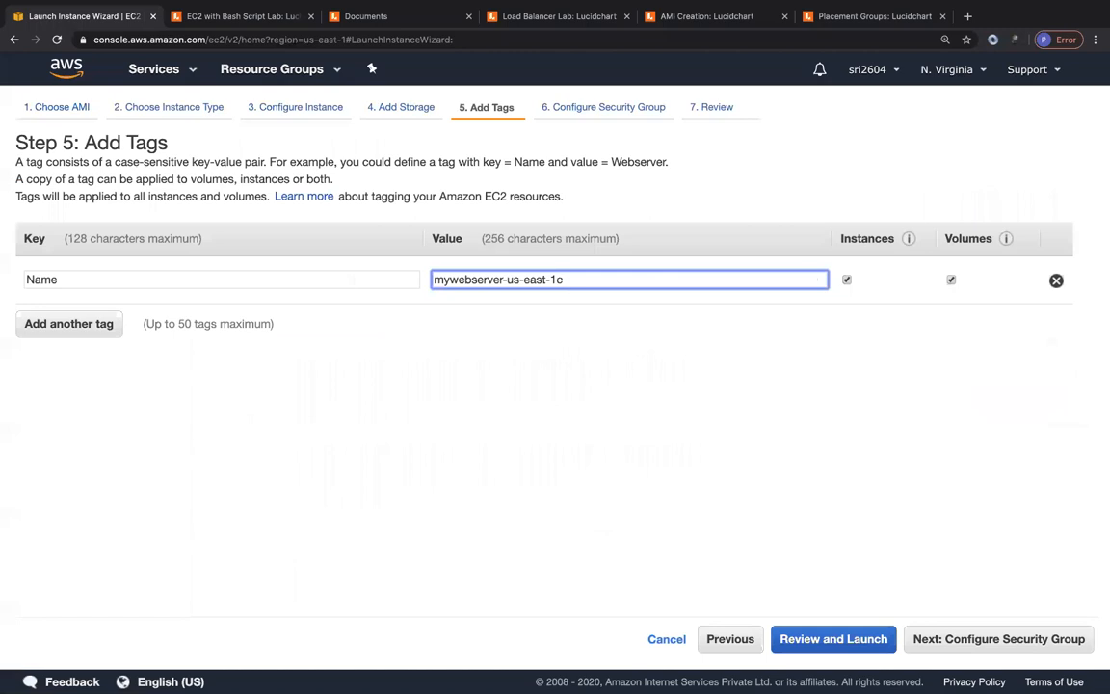
click(973, 639)
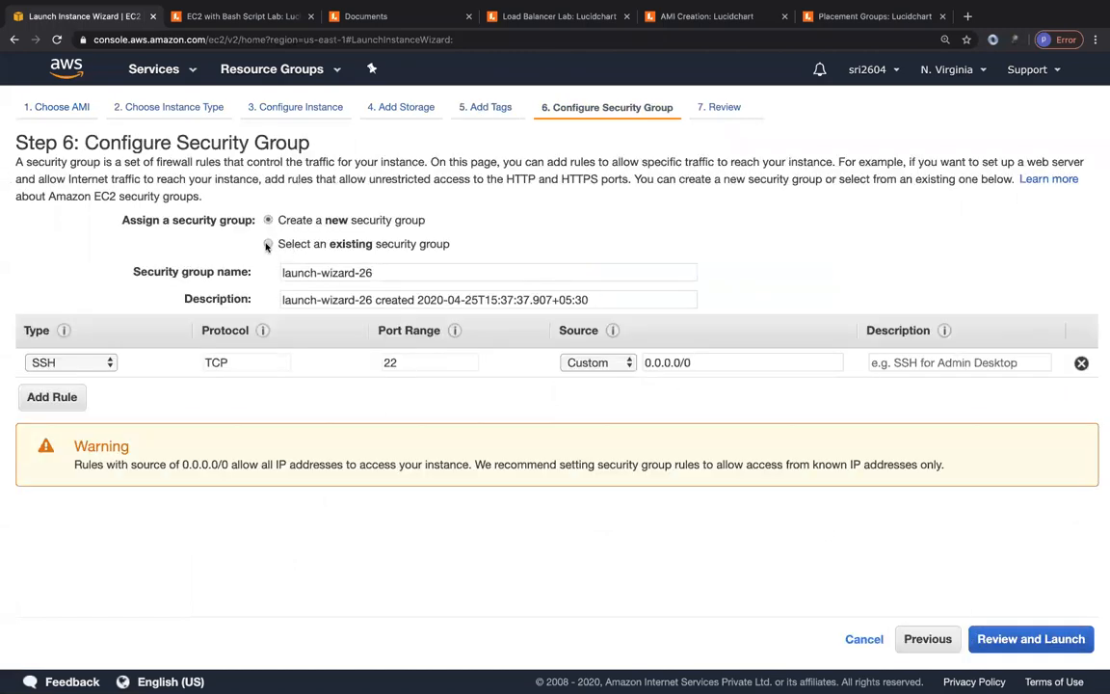
Assign the existing mywebserversg security group to the second instance and proceed to the launch review
click(267, 244)
scroll(260, 395, down, 10)
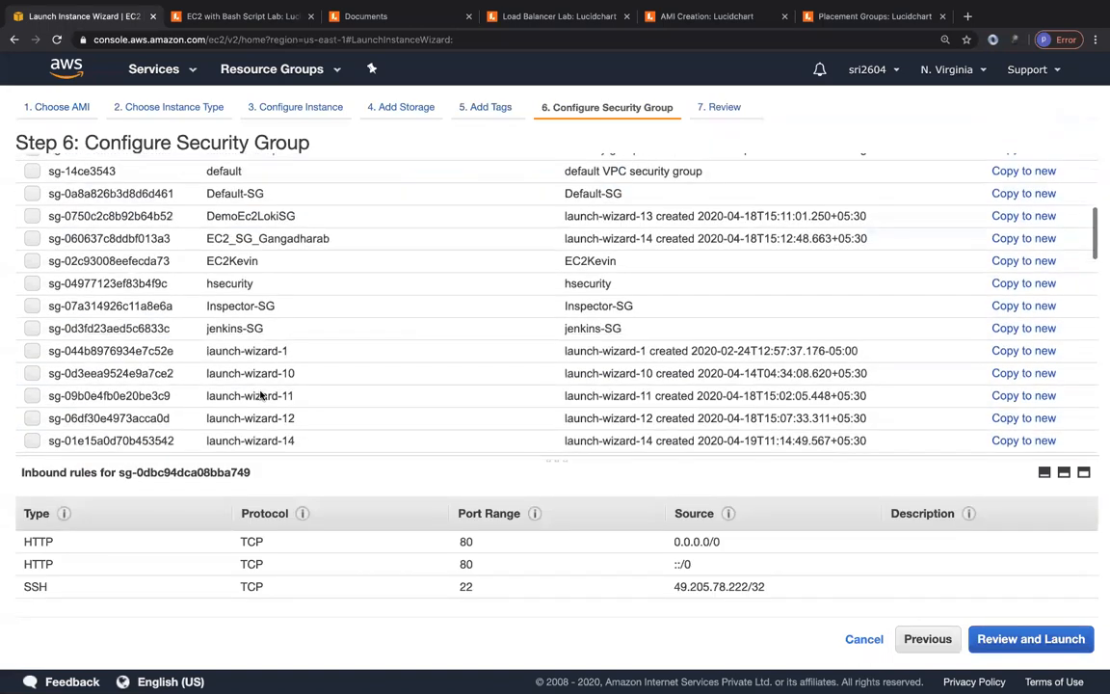
scroll(260, 390, down, 10)
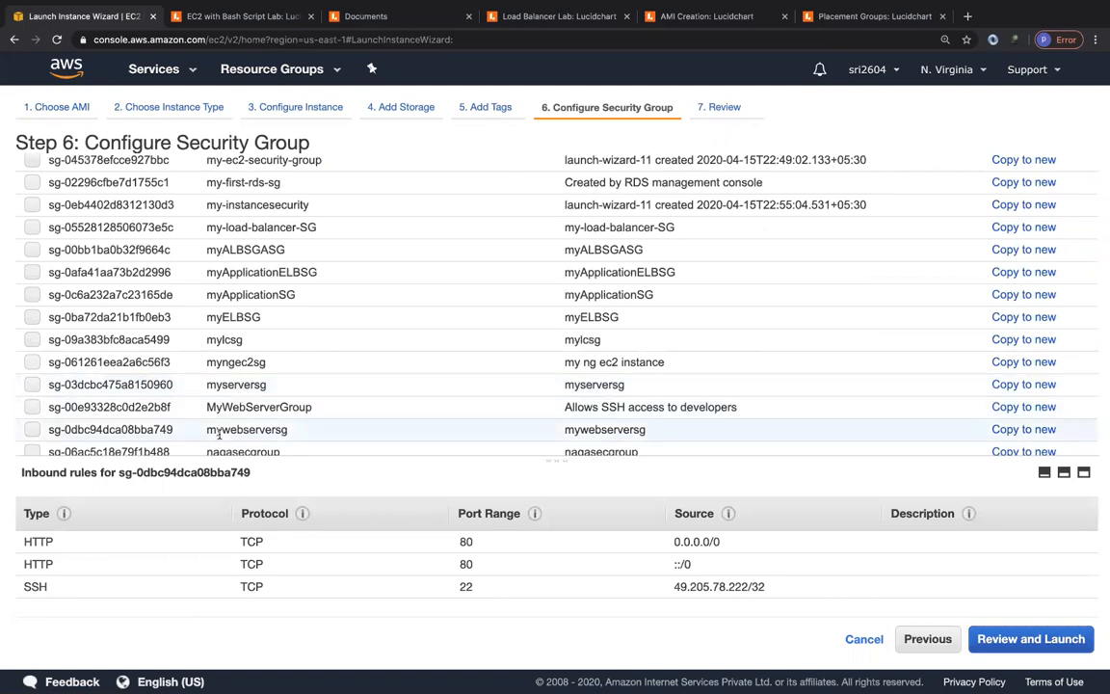
click(243, 429)
click(1030, 639)
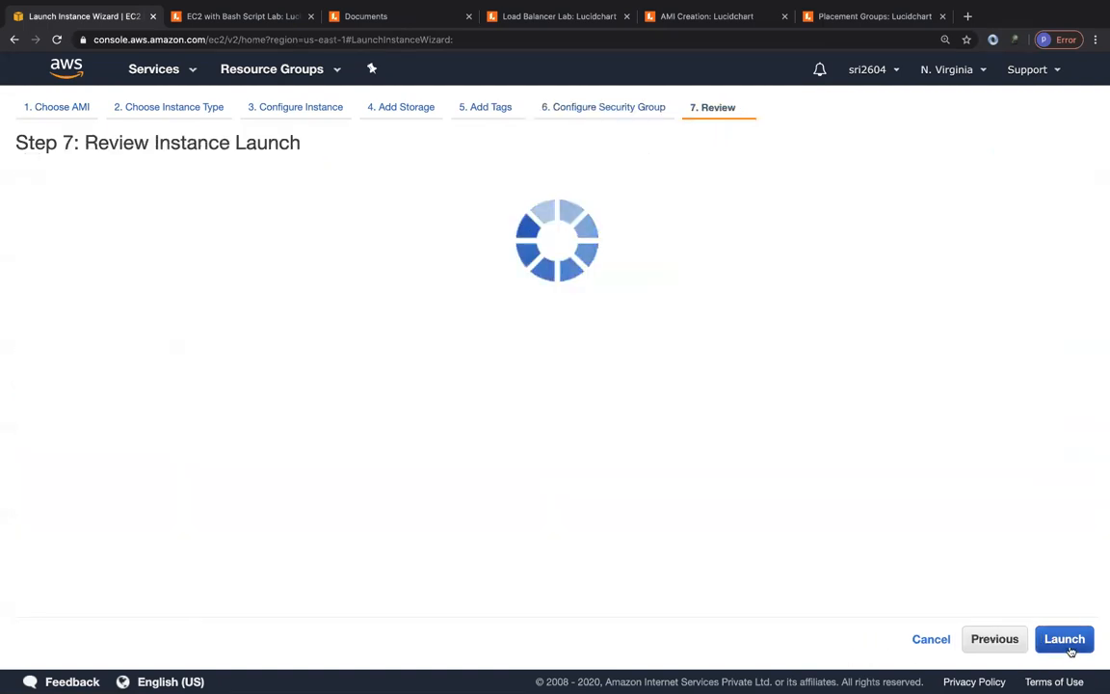
Launch the second instance with the existing akshaynv key pair, acknowledging access to its private key
click(1065, 639)
click(383, 435)
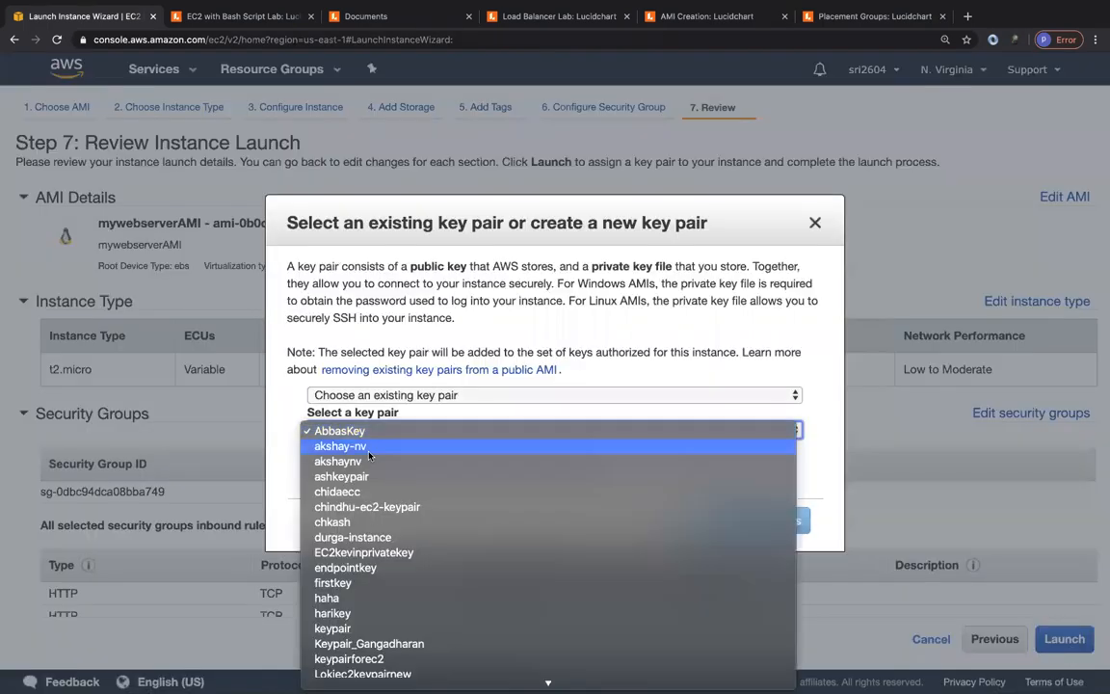
click(360, 460)
click(314, 457)
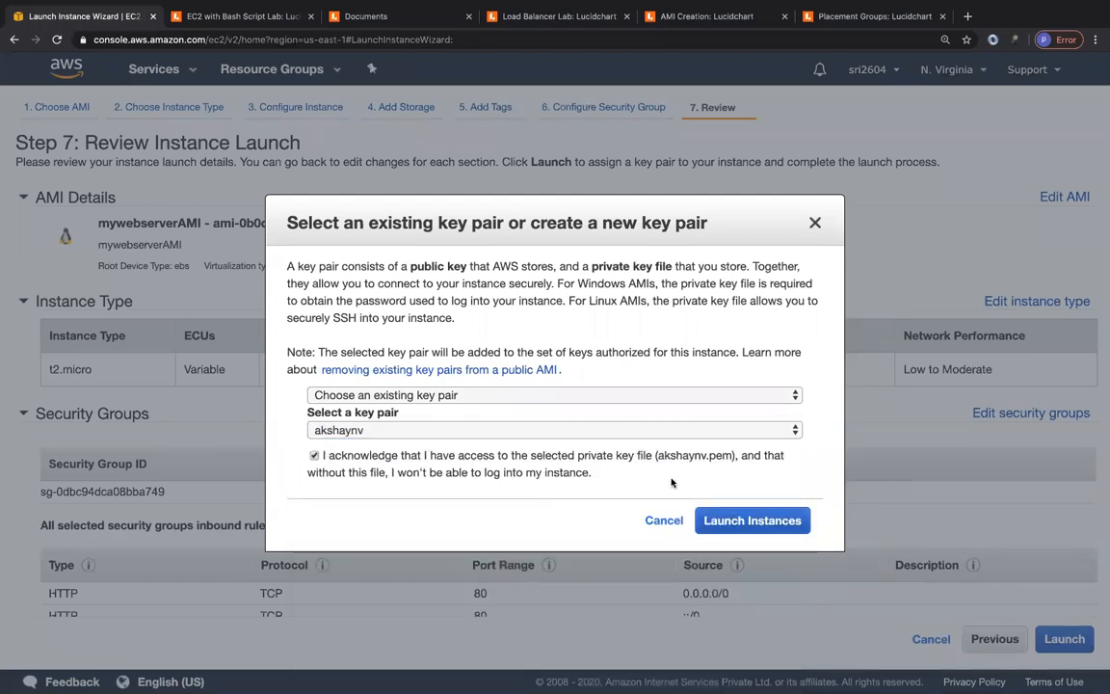
click(749, 521)
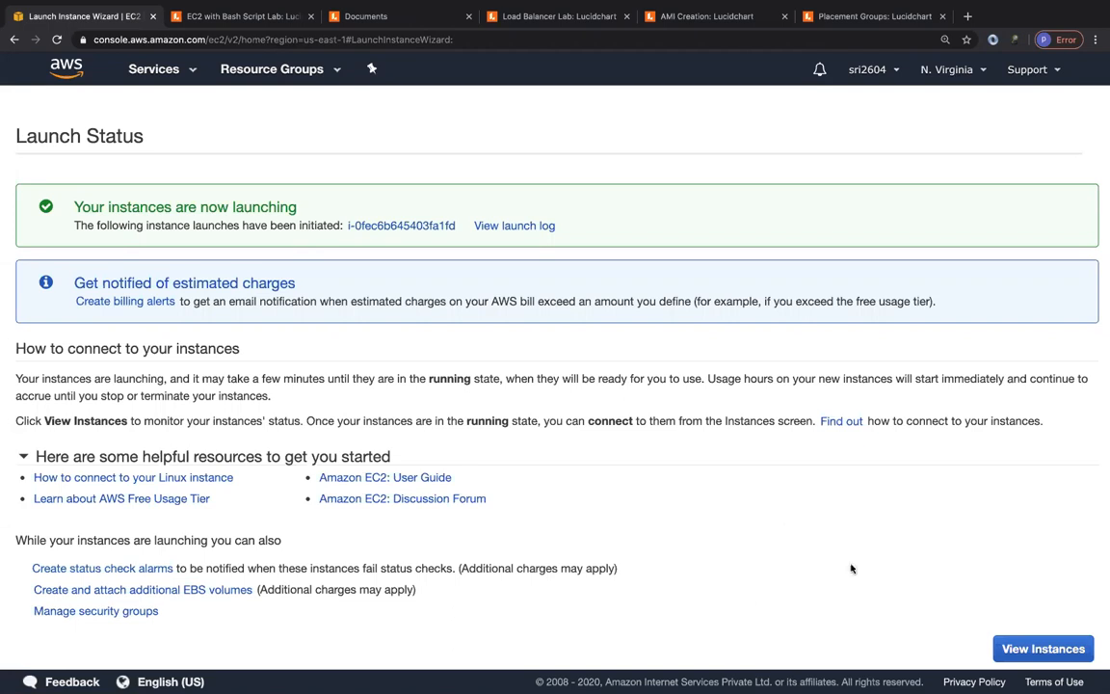
View the instances list and load the public IP of mywebserver-us-east-1a in a new browser tab
click(1026, 653)
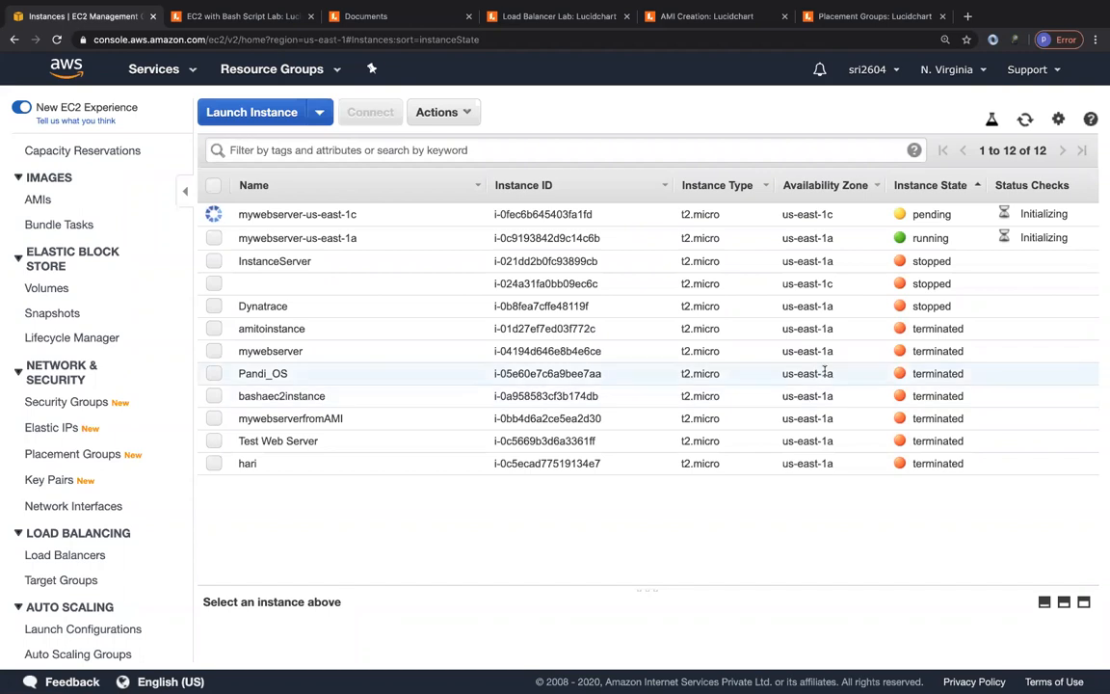
key(XF86MonBrightnessUp)
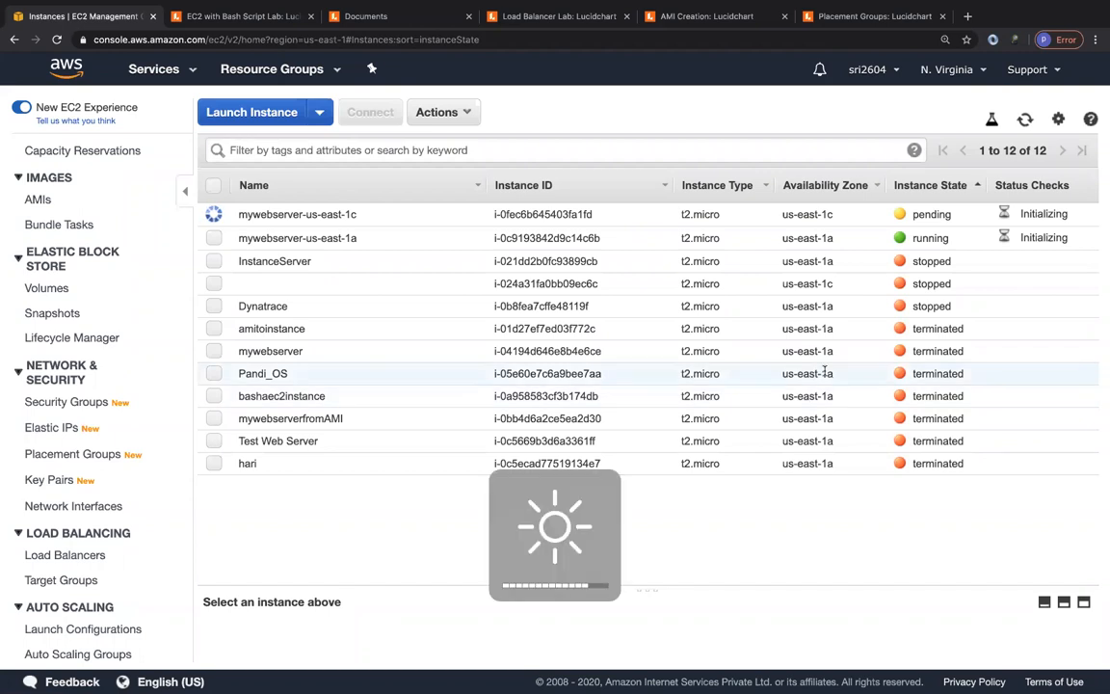
click(448, 240)
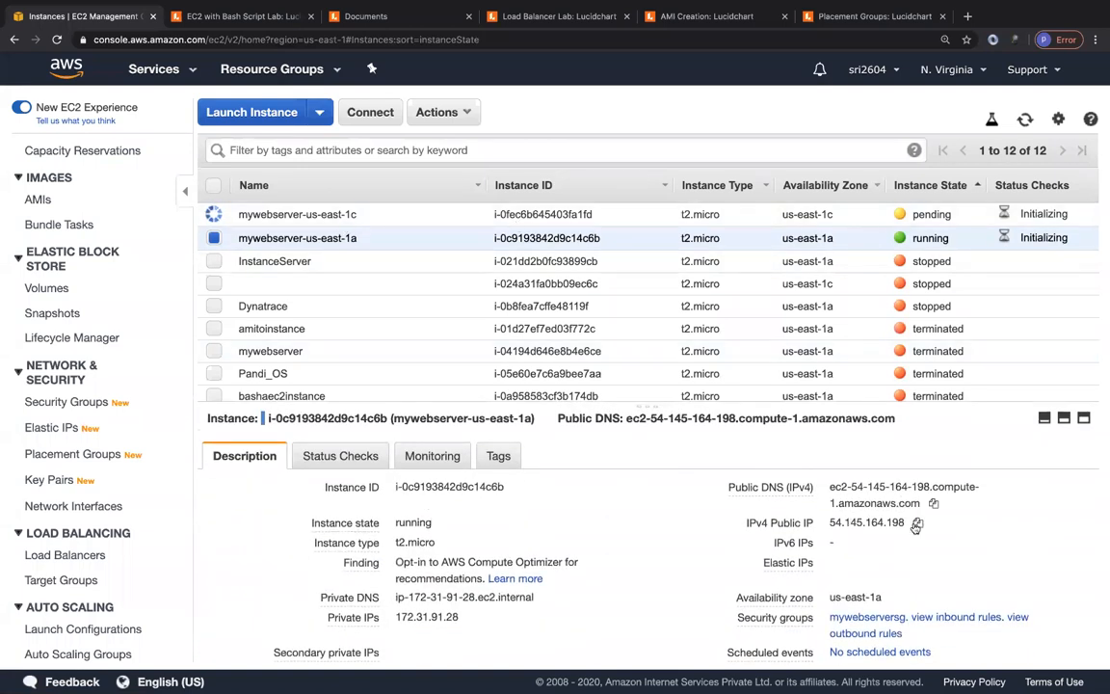
click(916, 524)
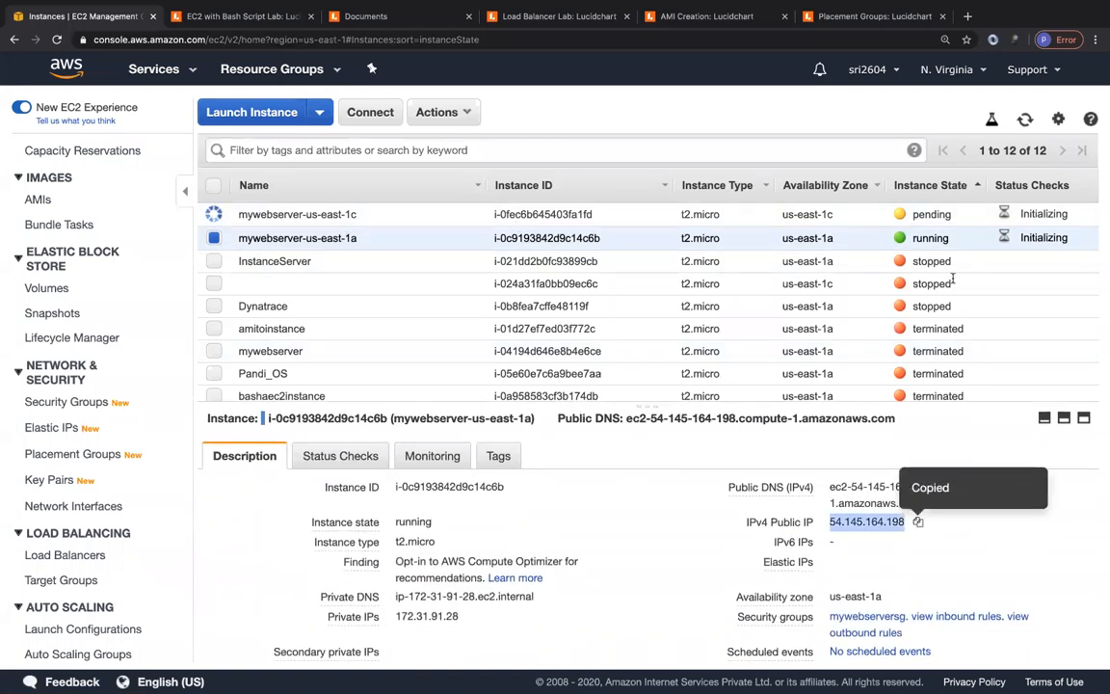
click(968, 15)
key(ctrl+v)
key(Return)
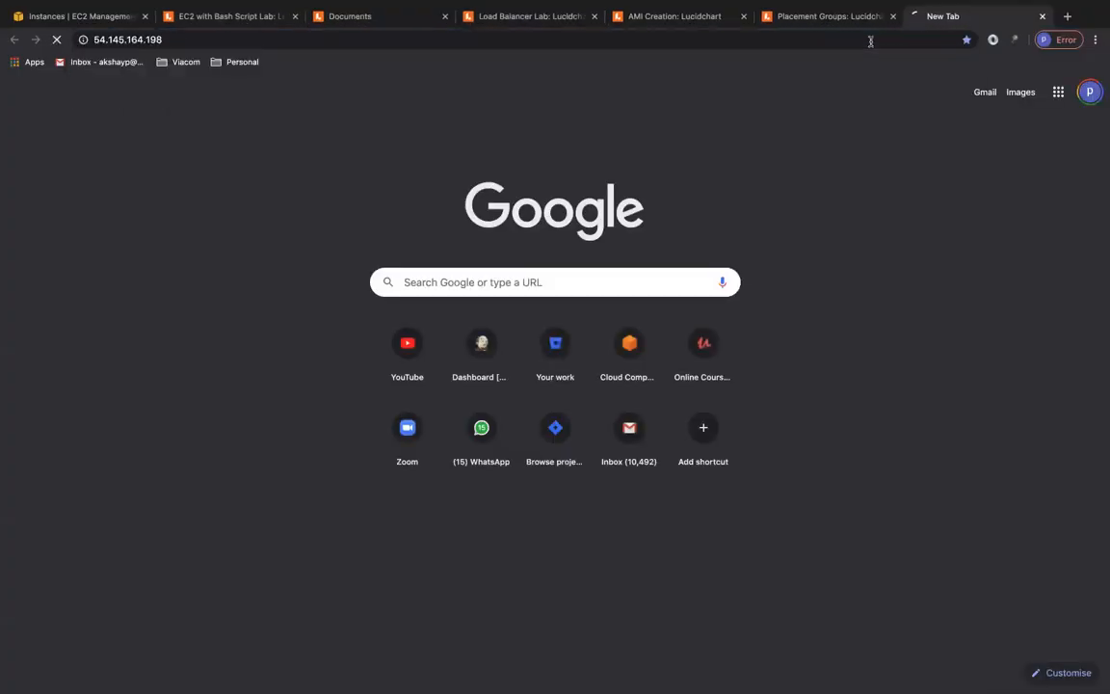
Refresh the instances list and load the public IP of mywebserver-us-east-1c in a new browser tab
click(76, 18)
click(289, 214)
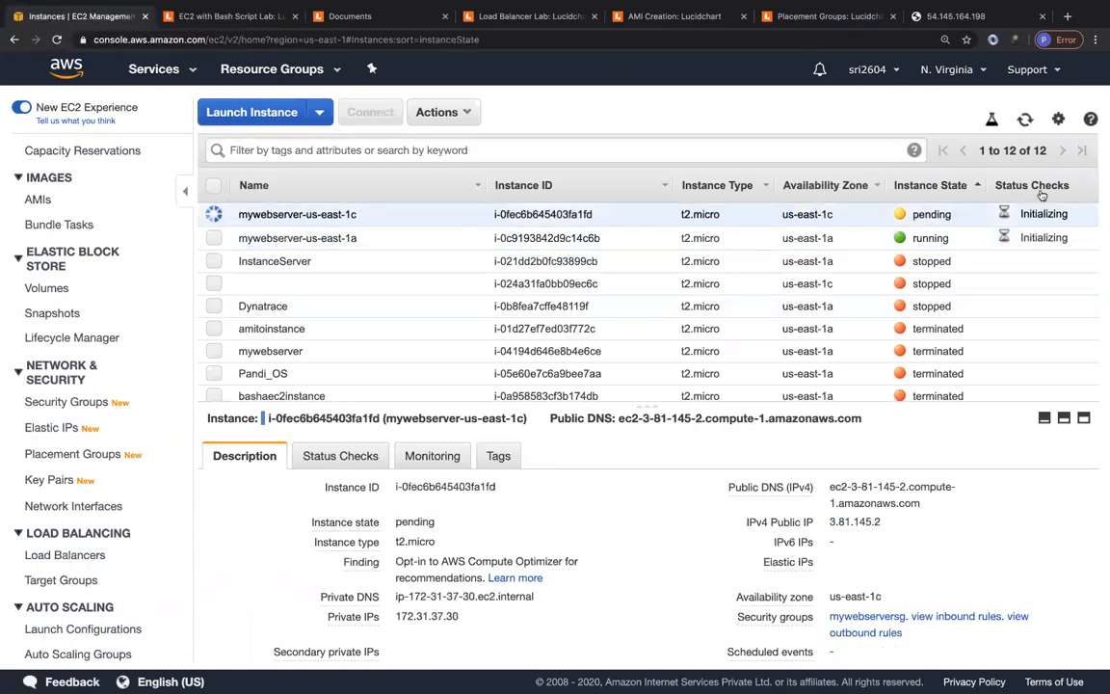
click(1024, 119)
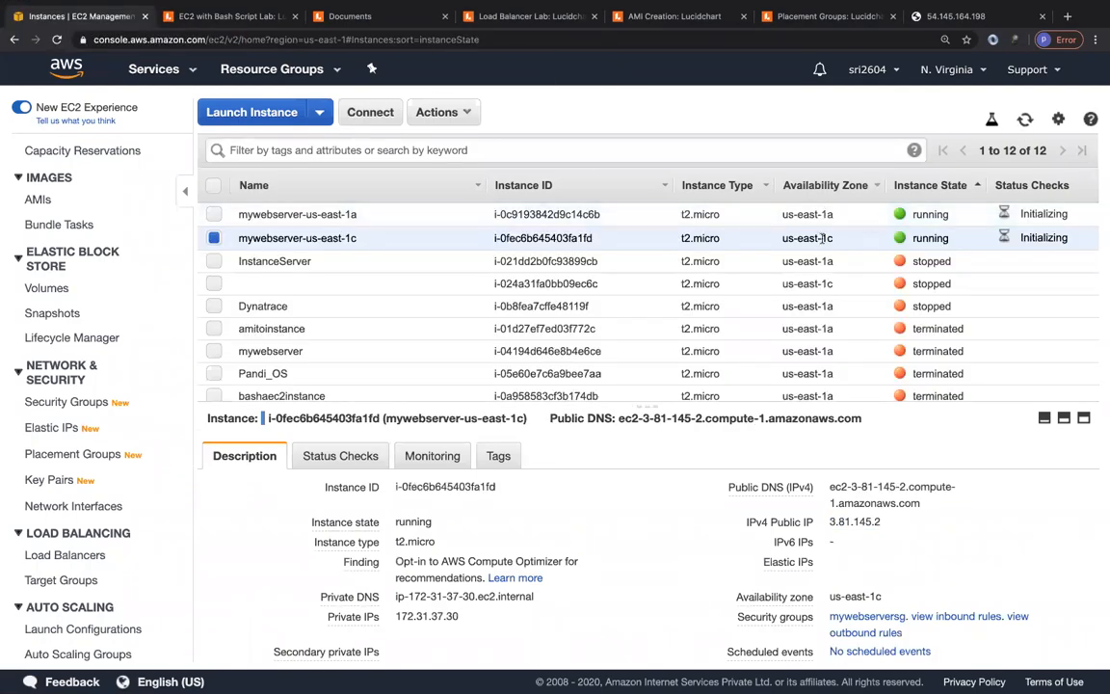
click(894, 521)
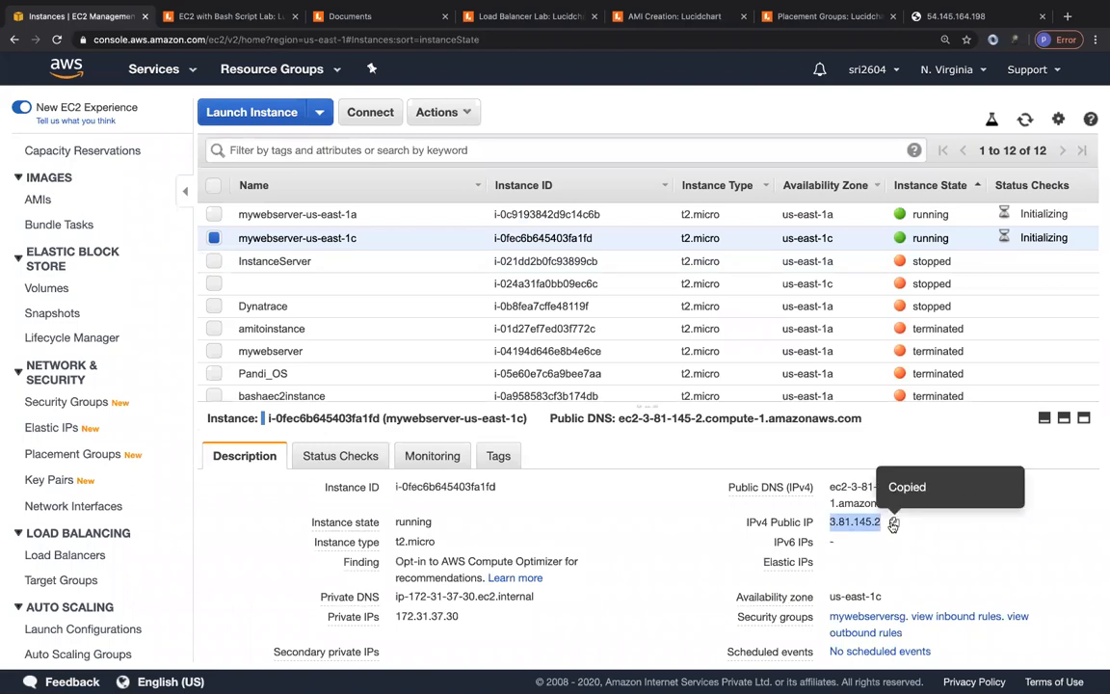
key(ctrl+t)
key(ctrl+v)
key(Return)
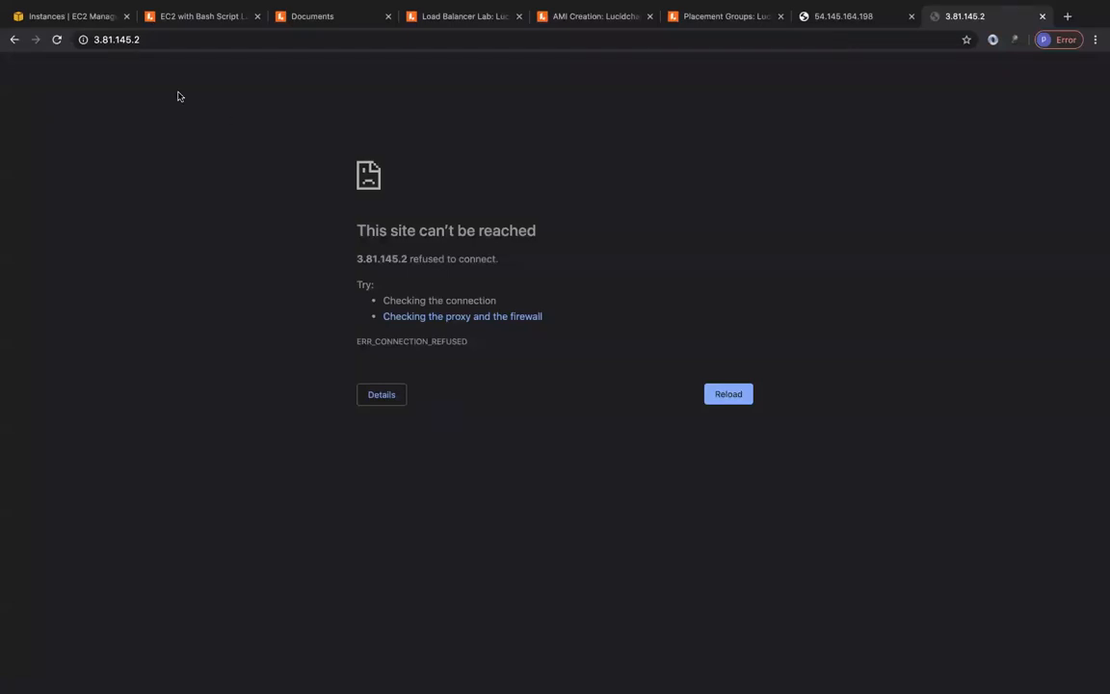
Reload the us-east-1c instance's web page and compare it with the us-east-1a instance's page
click(69, 17)
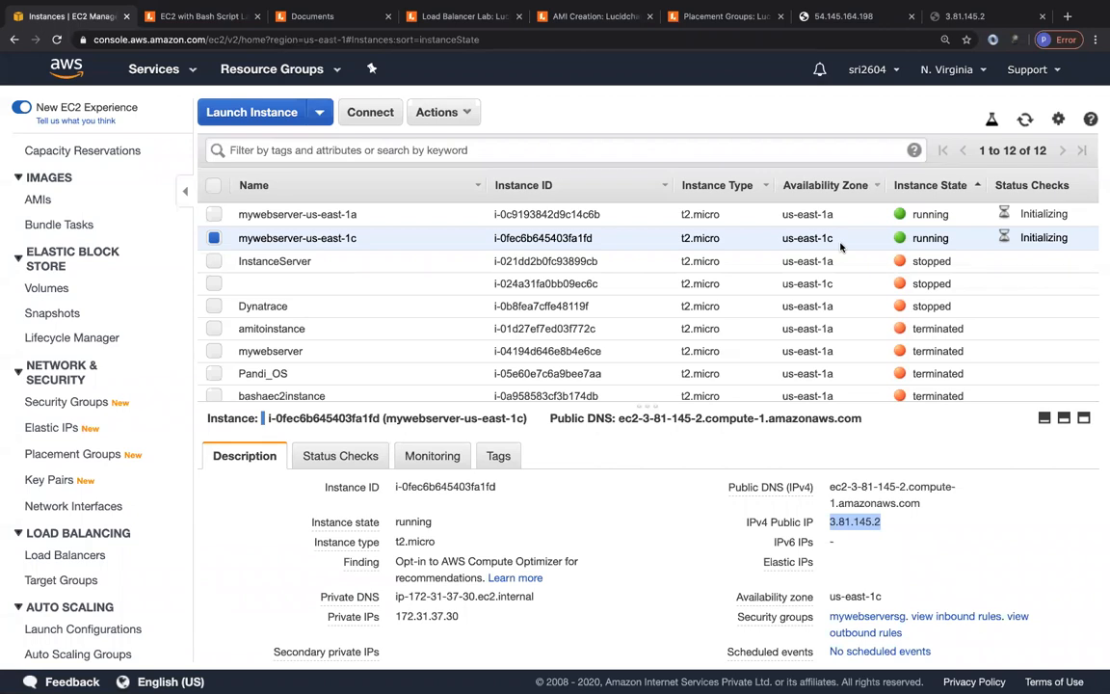
click(960, 17)
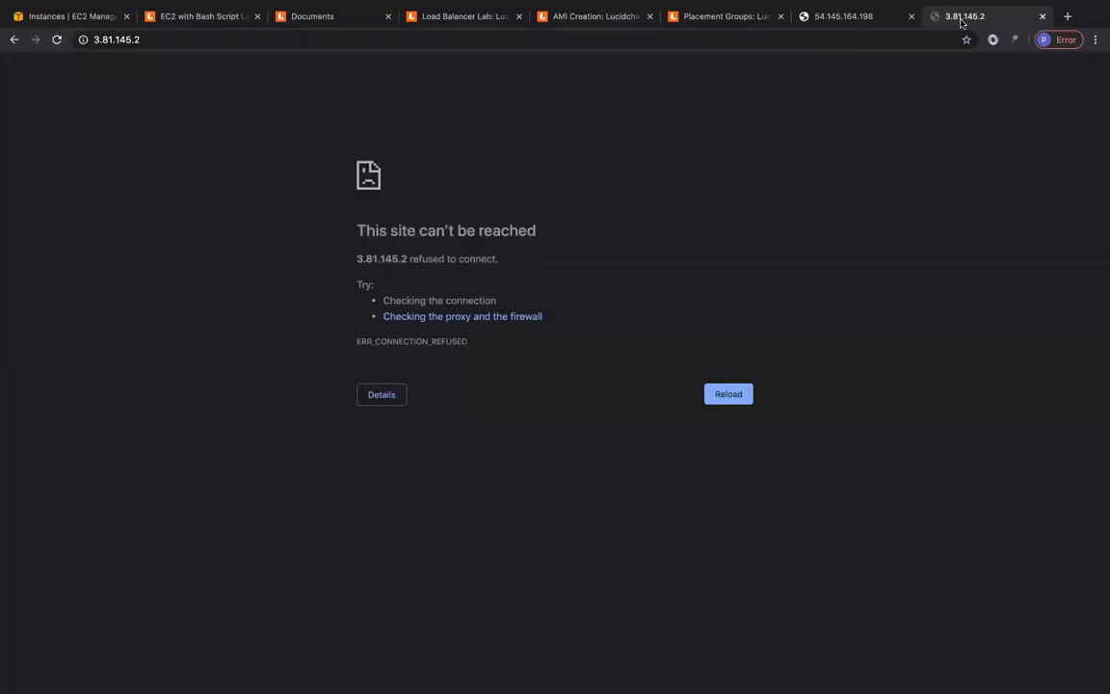
key(super+r)
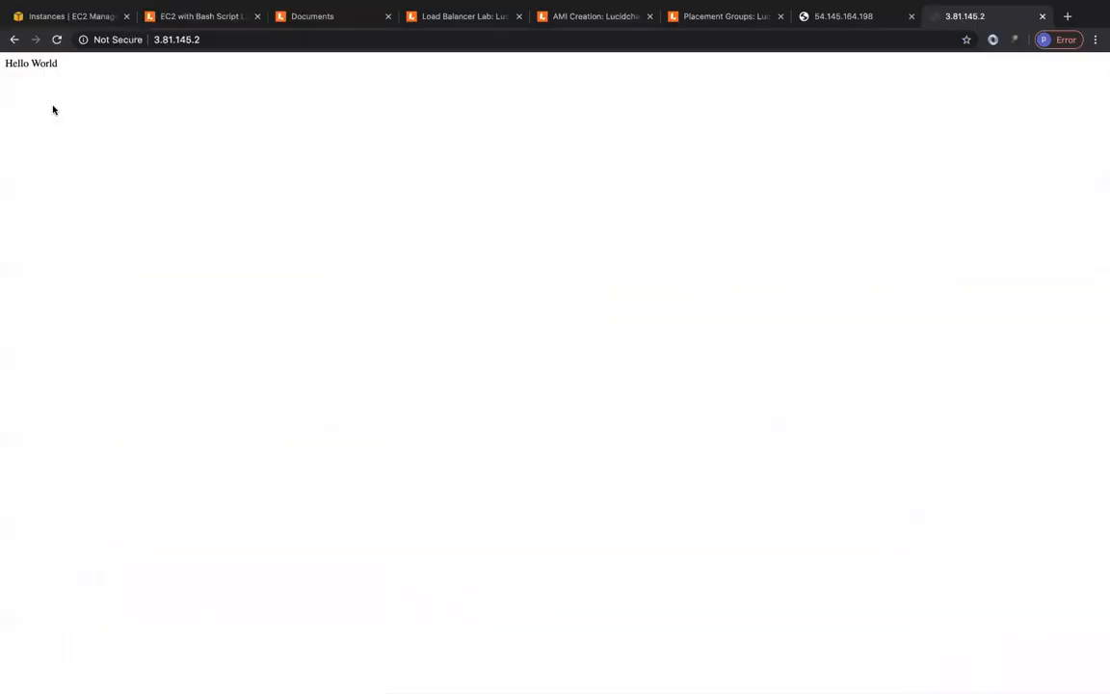
click(862, 19)
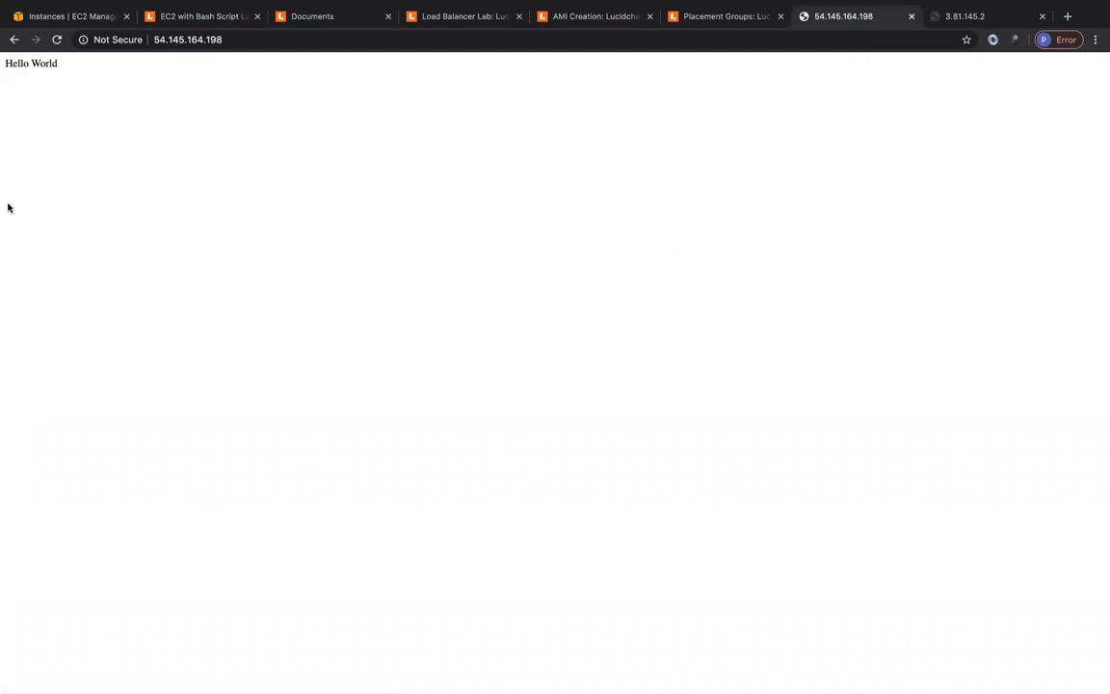
click(71, 19)
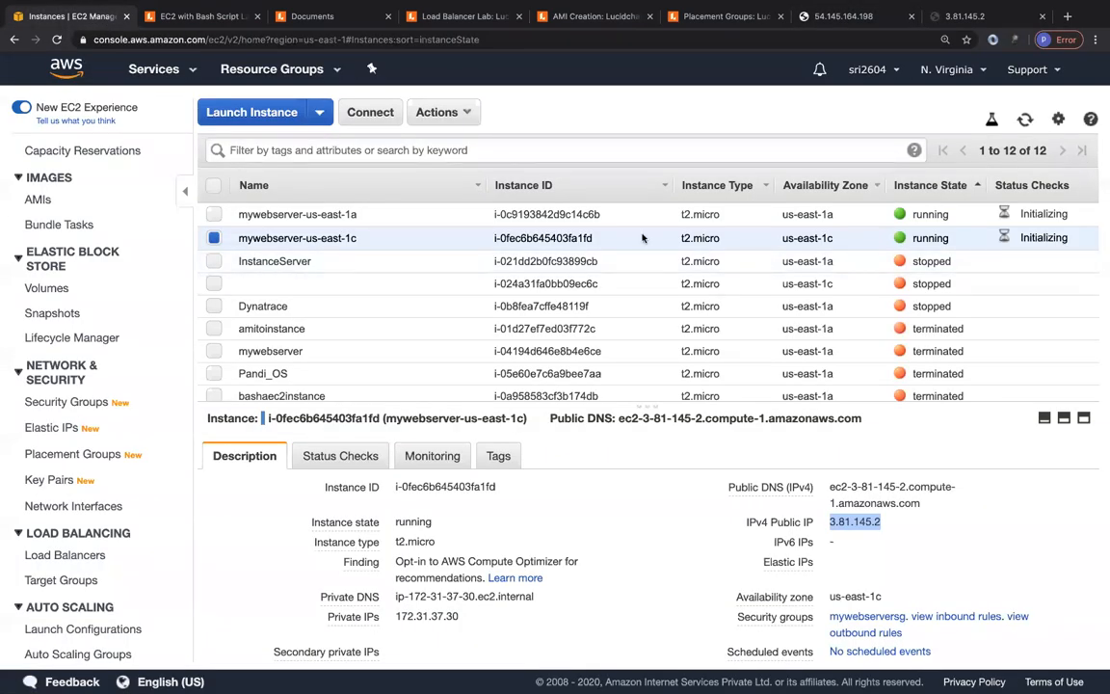
Examine the two Amazon EC2 instances in the Load Balancer Lab diagram in Lucidchart, returning to the AWS console
click(432, 20)
click(383, 517)
shift+click(592, 522)
click(590, 513)
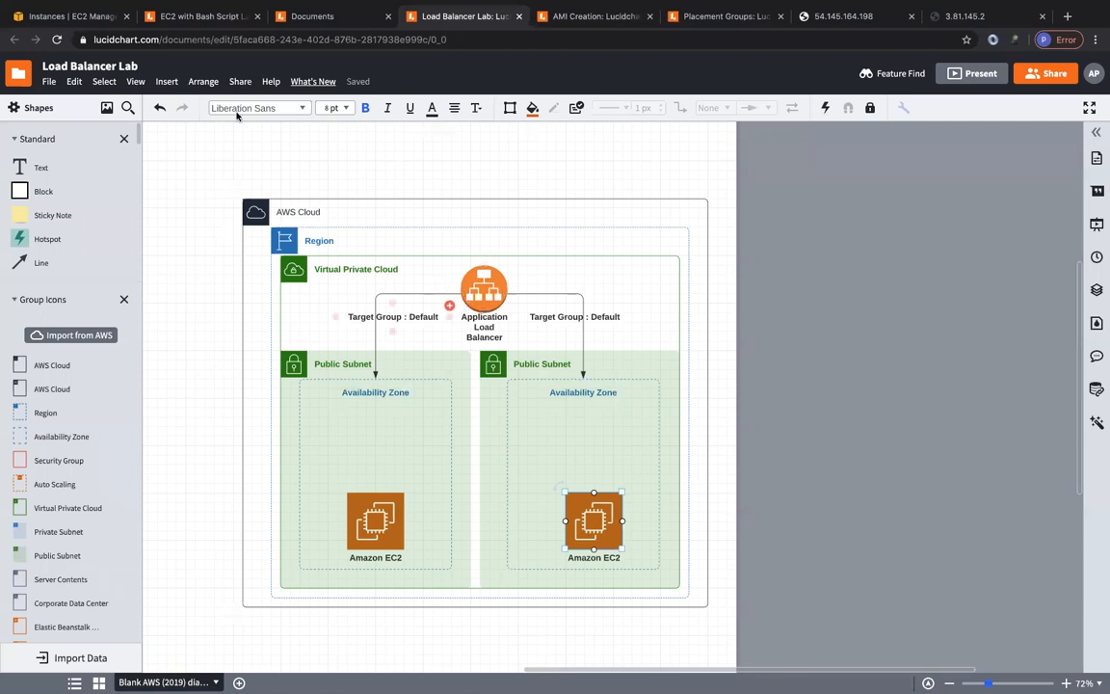
click(69, 16)
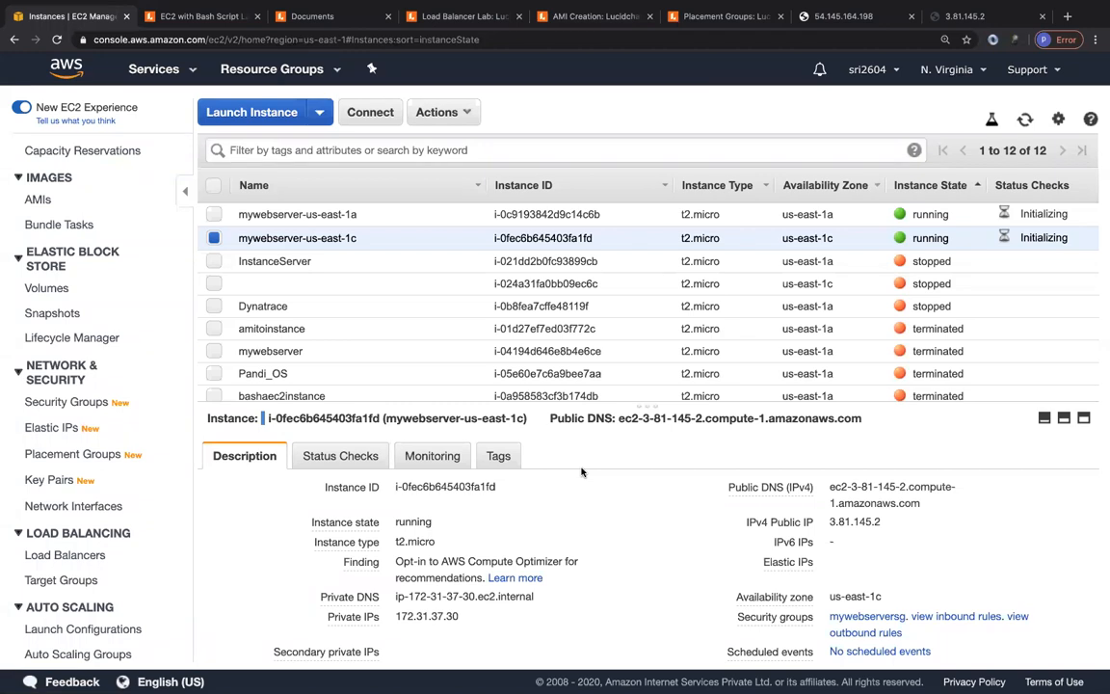
Start creating an Application Load Balancer and name it mywebserveralb
click(59, 557)
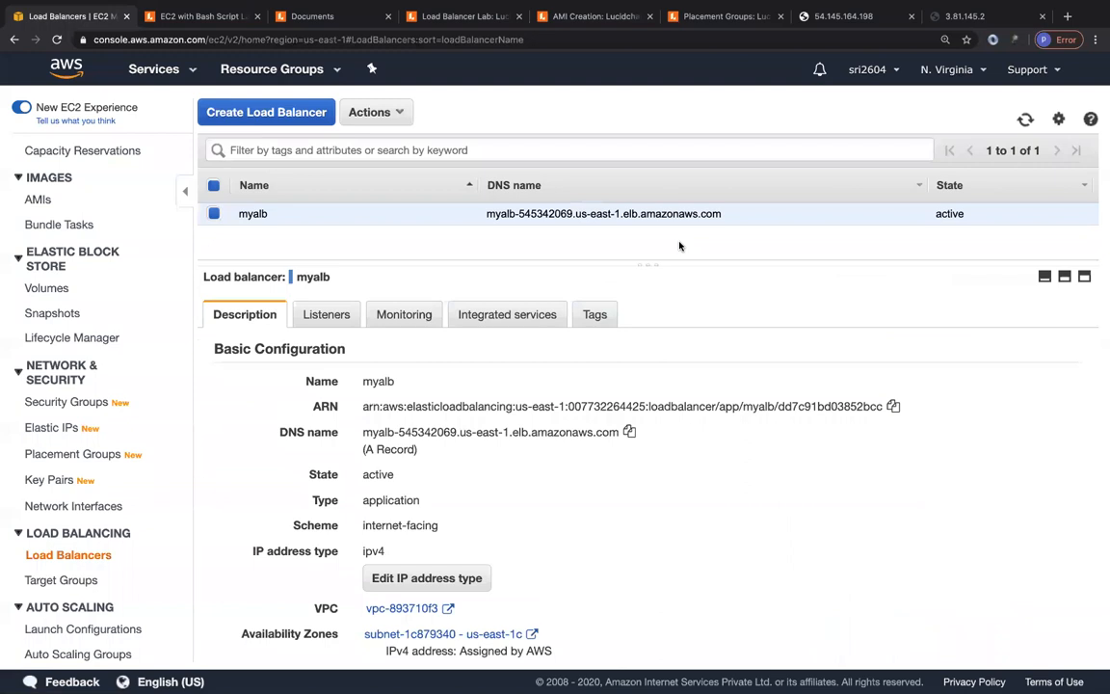
click(242, 118)
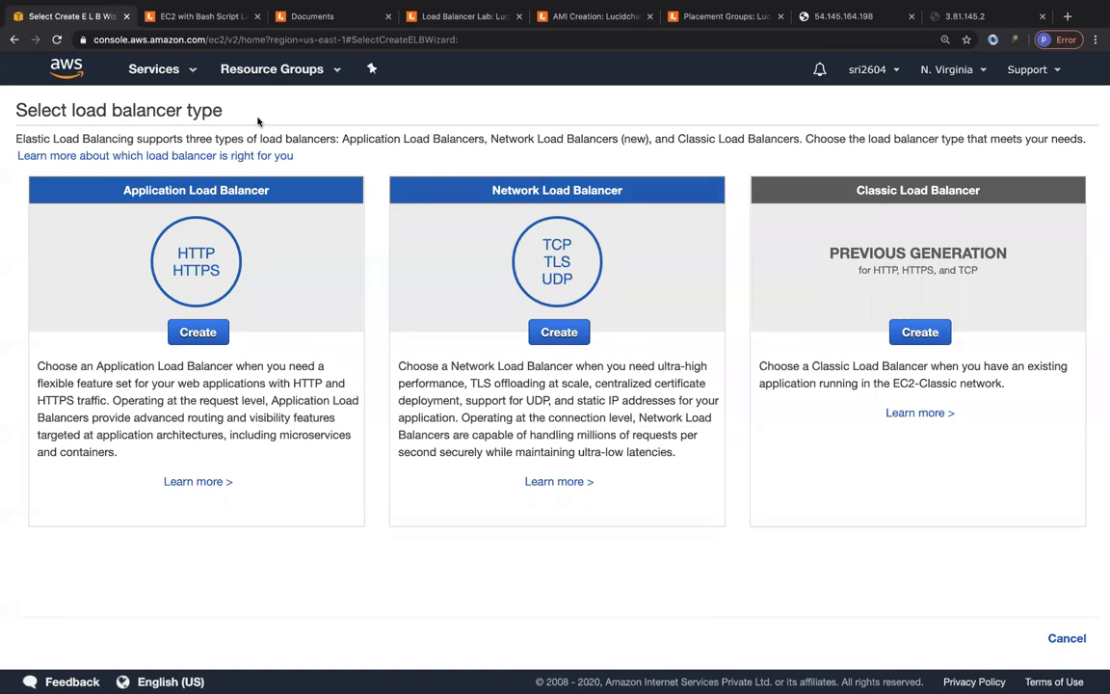
click(197, 331)
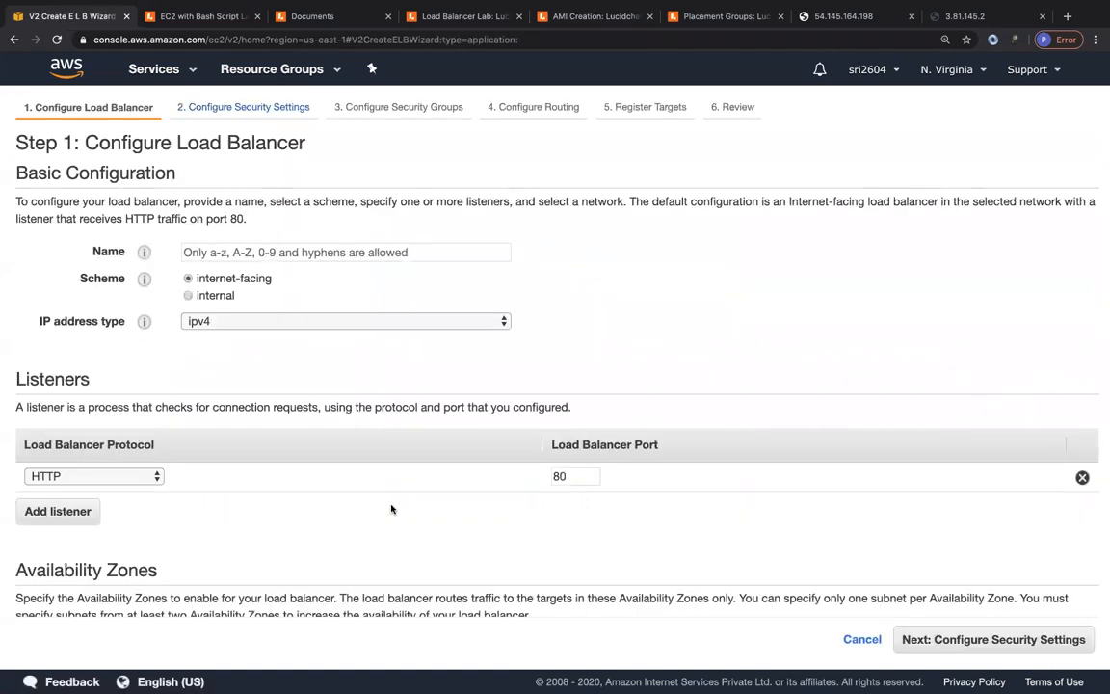
click(212, 253)
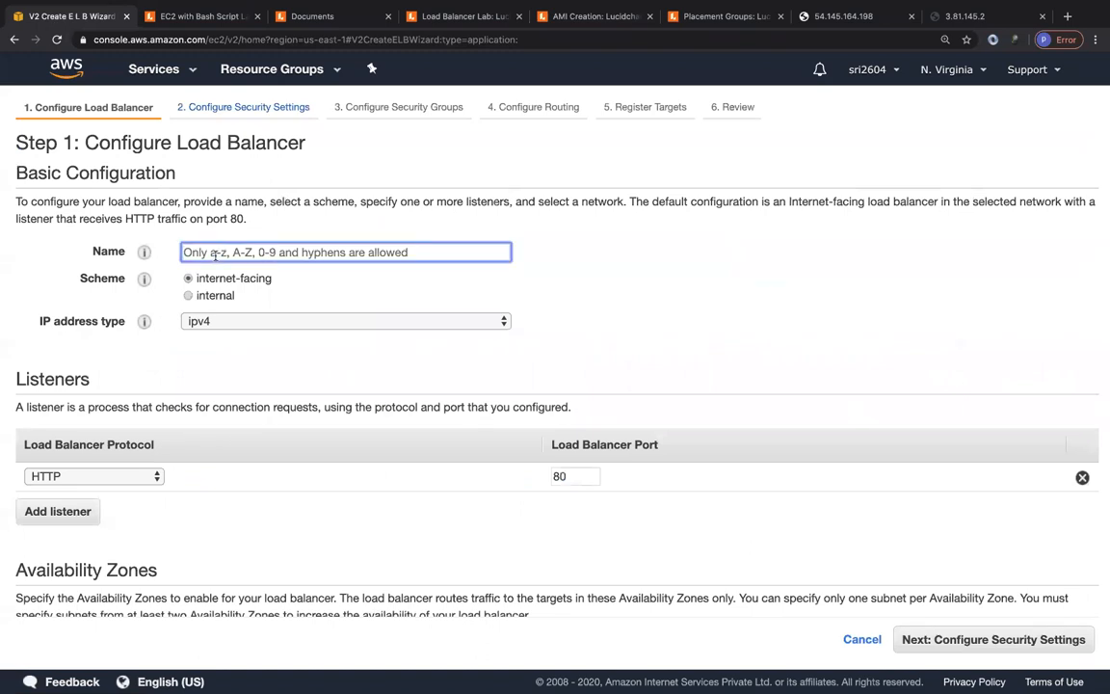
text(mywebserveralb)
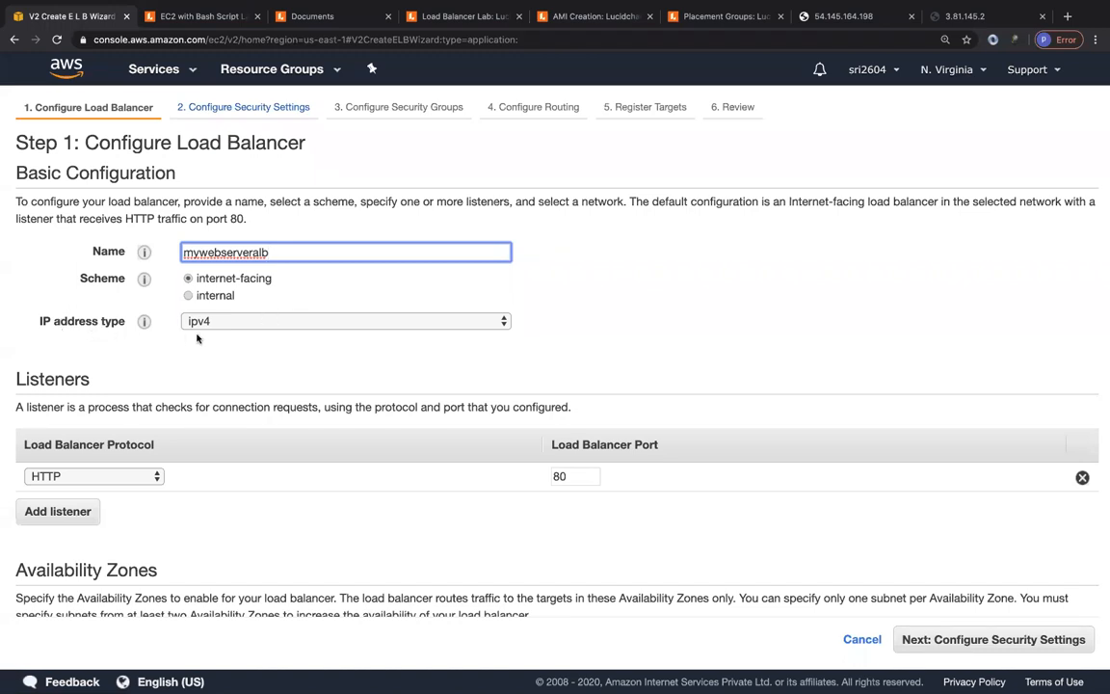
Use the default VPC vpc-893710f3, enable us-east-1a and us-east-1c for the load balancer, and proceed to its security group settings
scroll(211, 384, down, 1)
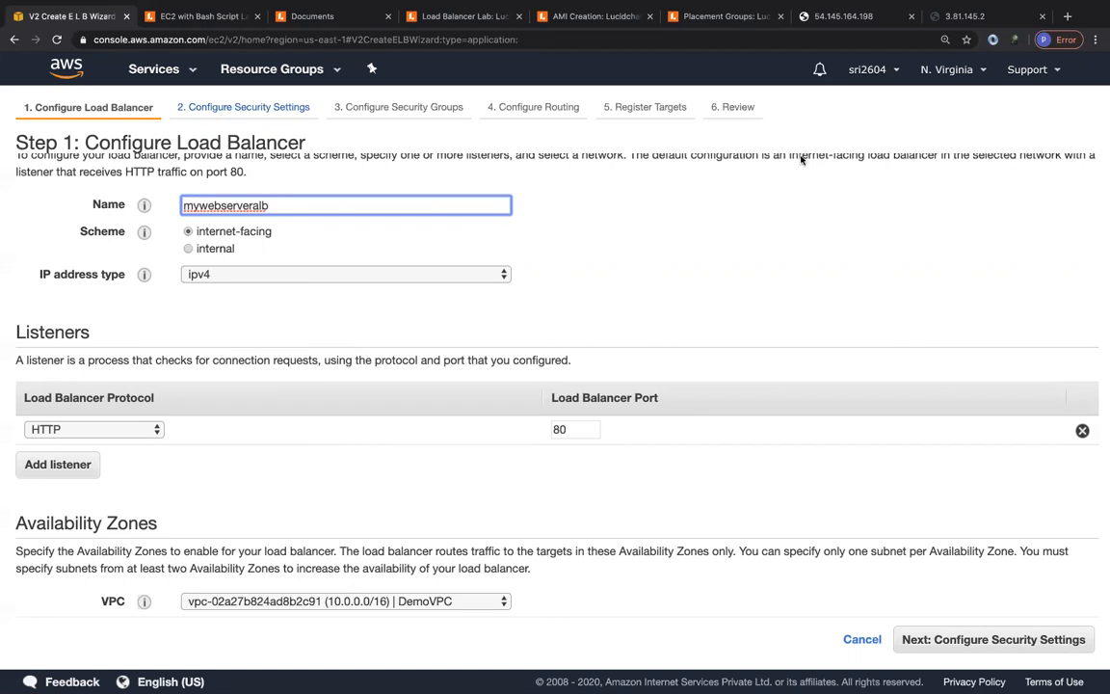
click(840, 19)
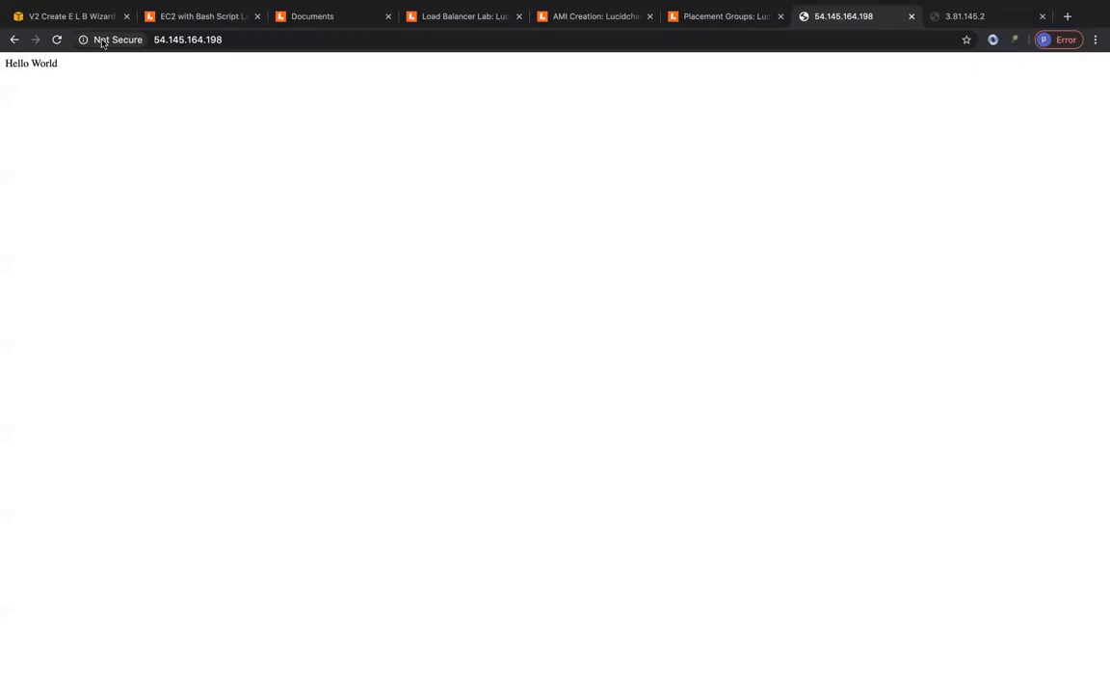
click(66, 16)
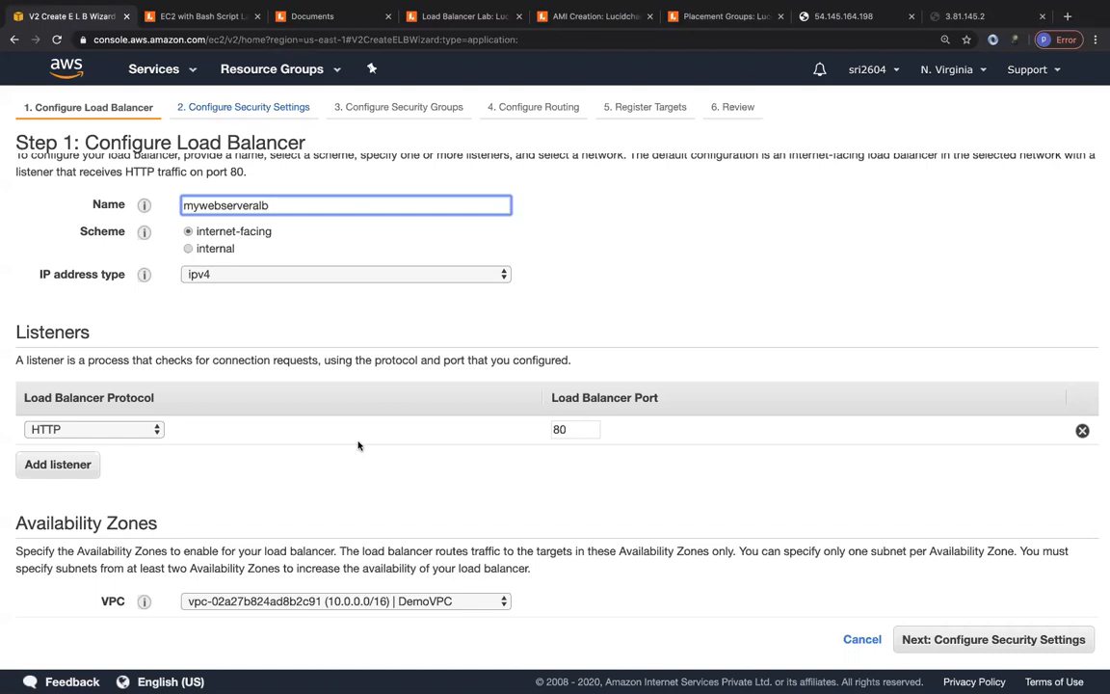
scroll(357, 444, down, 3)
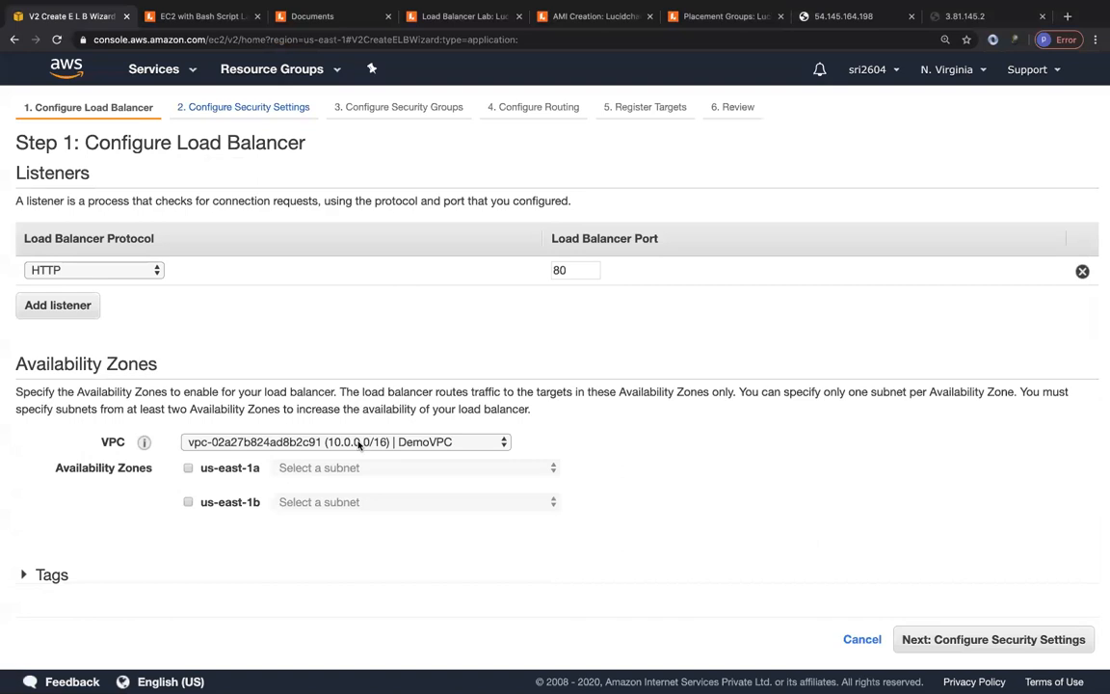
click(358, 443)
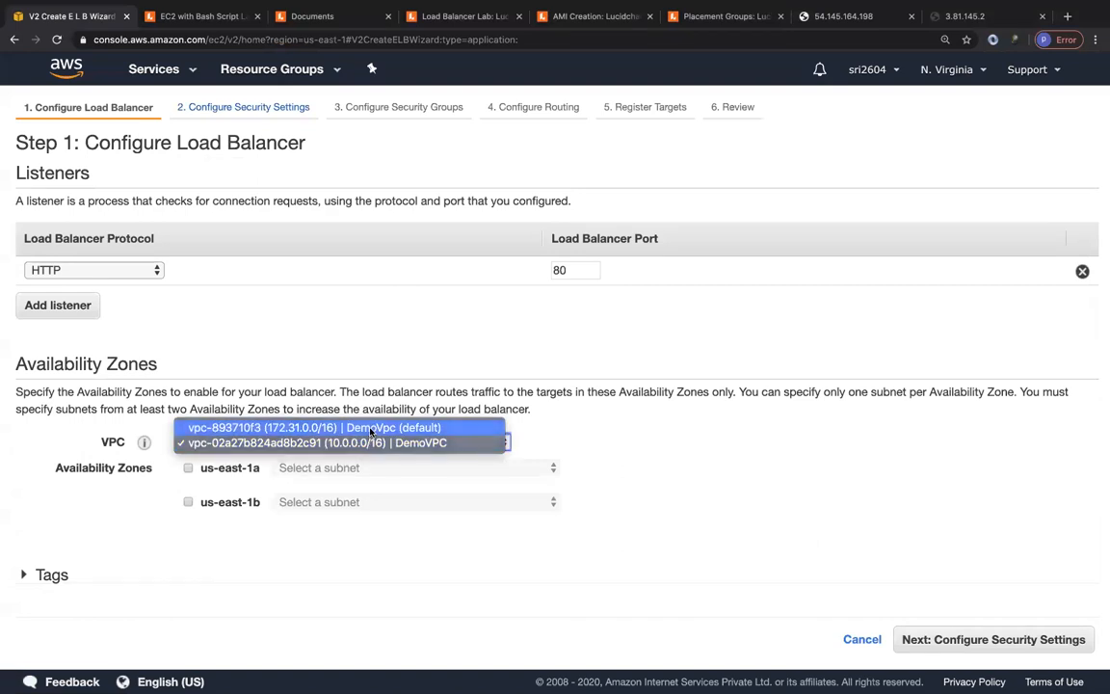
click(370, 426)
scroll(374, 451, down, 2)
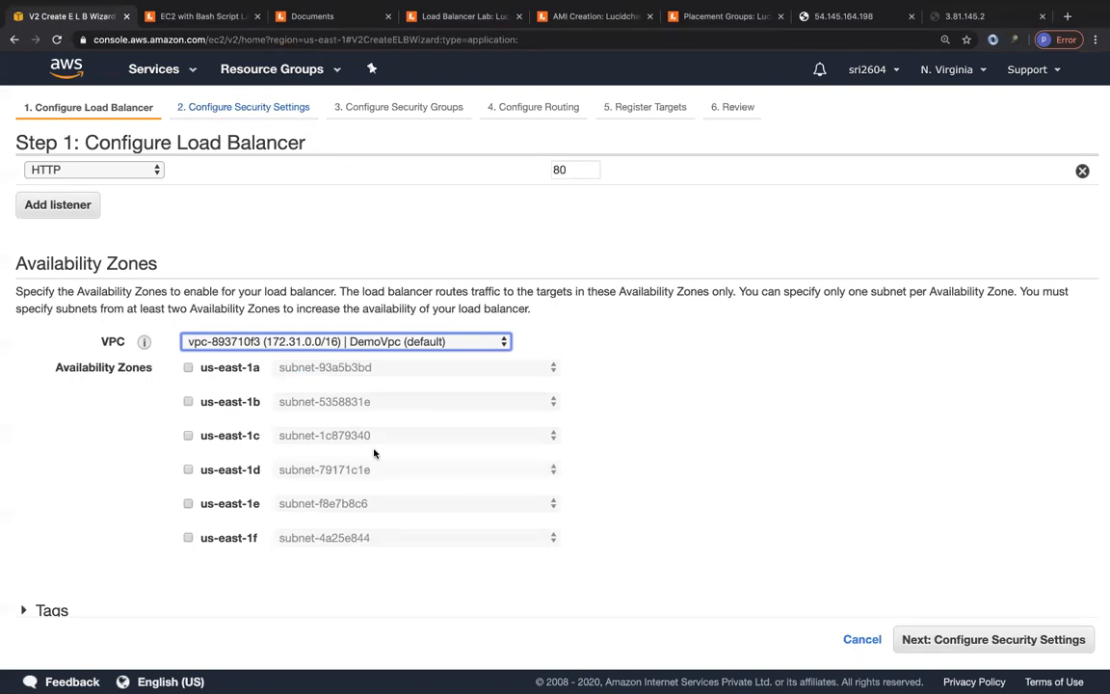
click(188, 367)
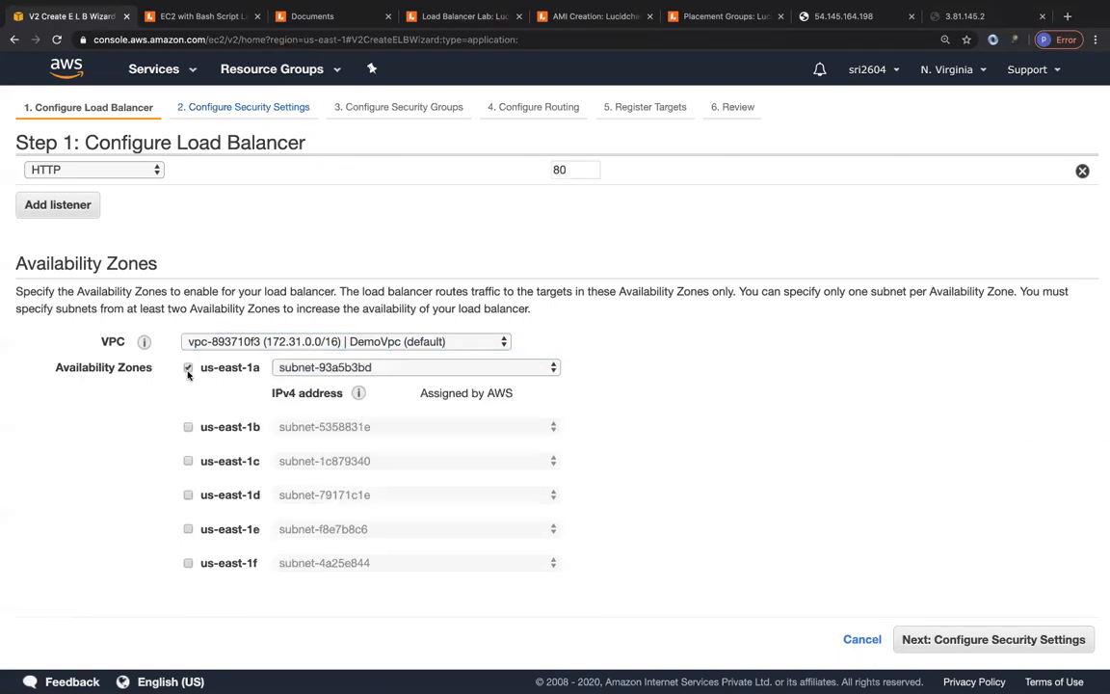
click(188, 462)
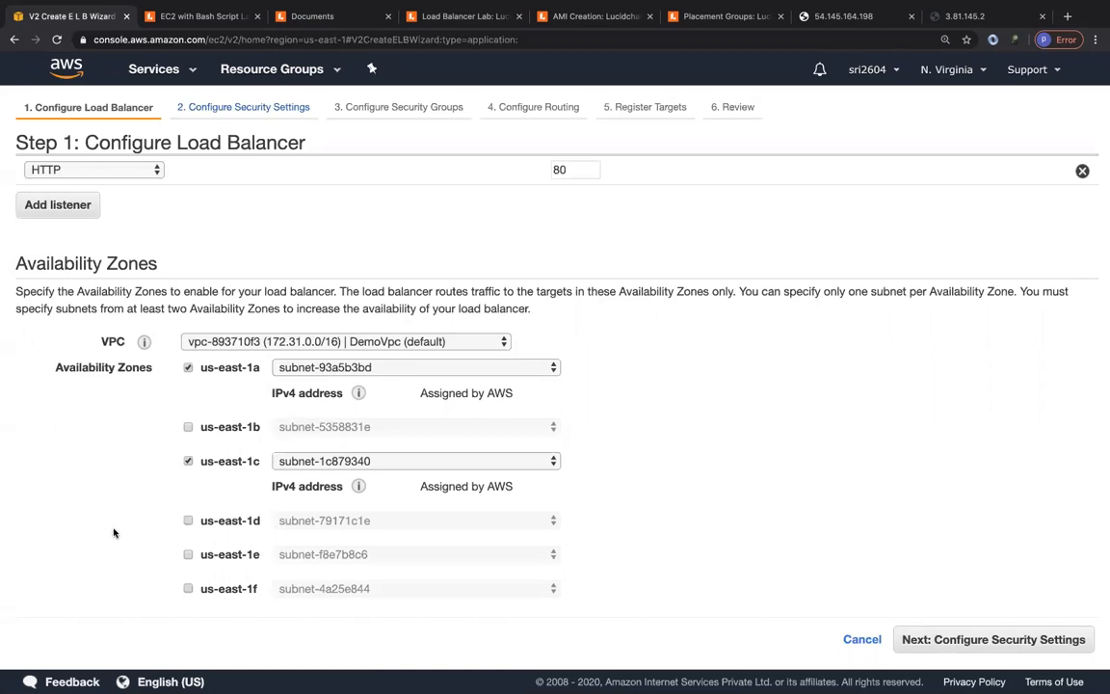
scroll(719, 494, down, 2)
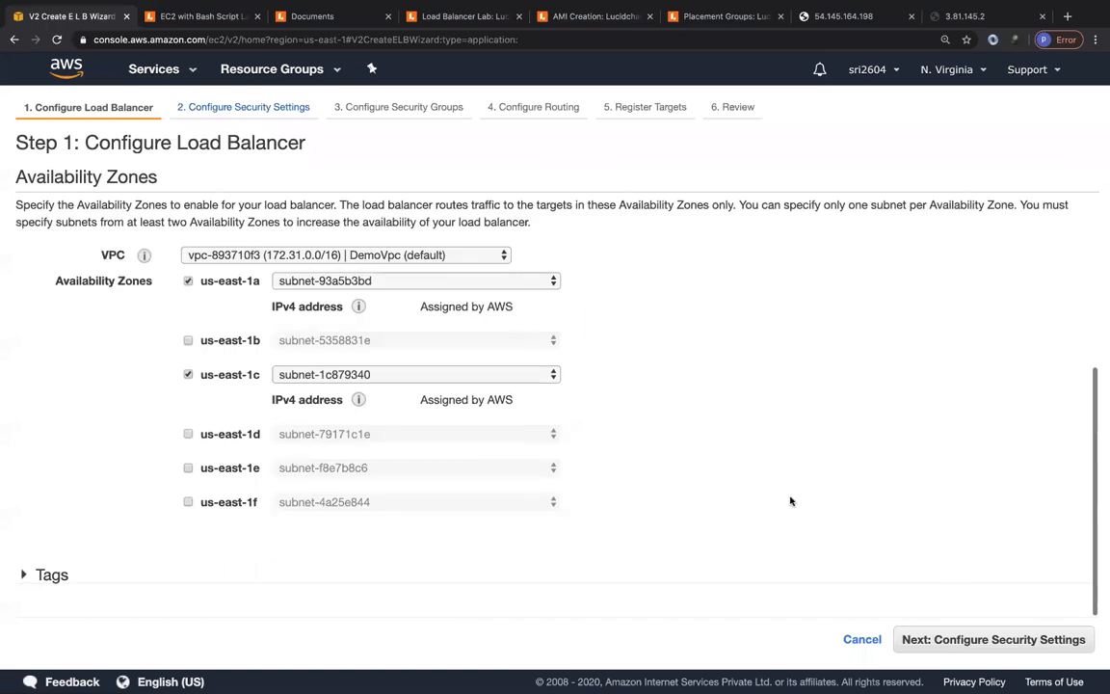
click(996, 640)
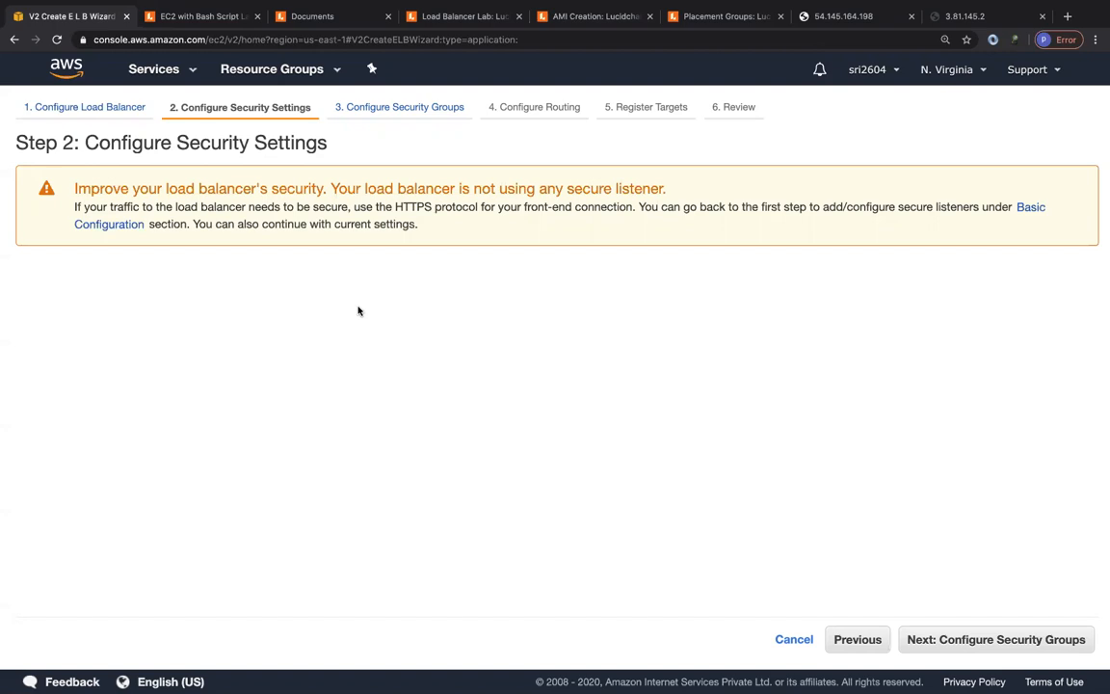
click(1009, 649)
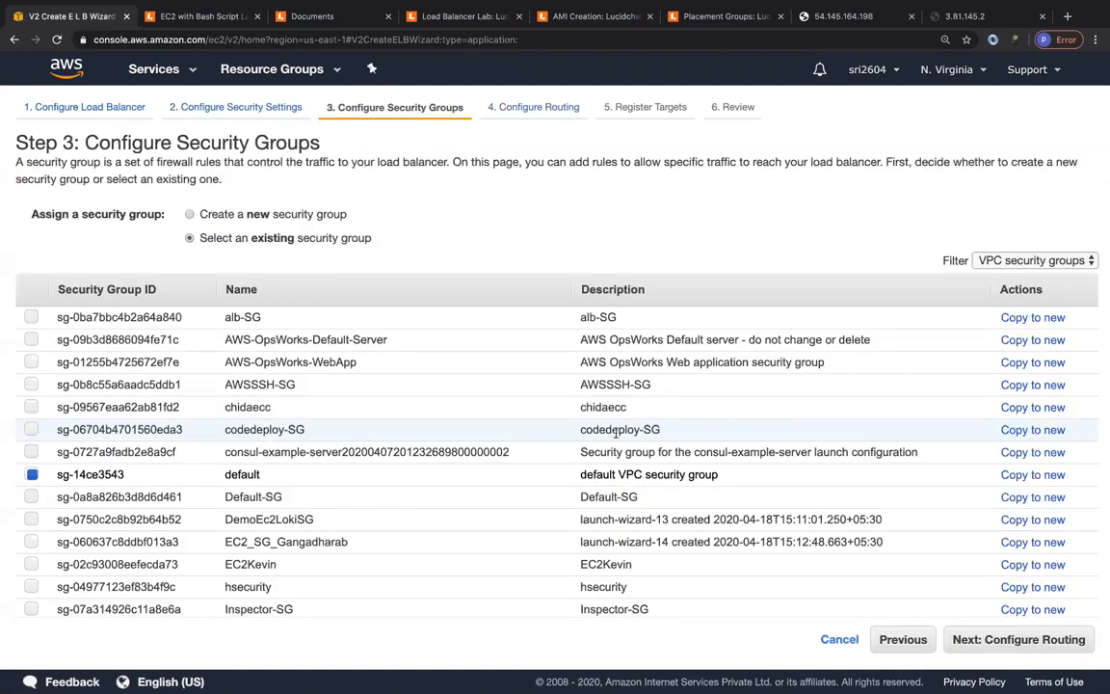
Choose a new security group for the load balancer, with mywebserveralbsg as both its name and description
click(190, 214)
triple_click(275, 266)
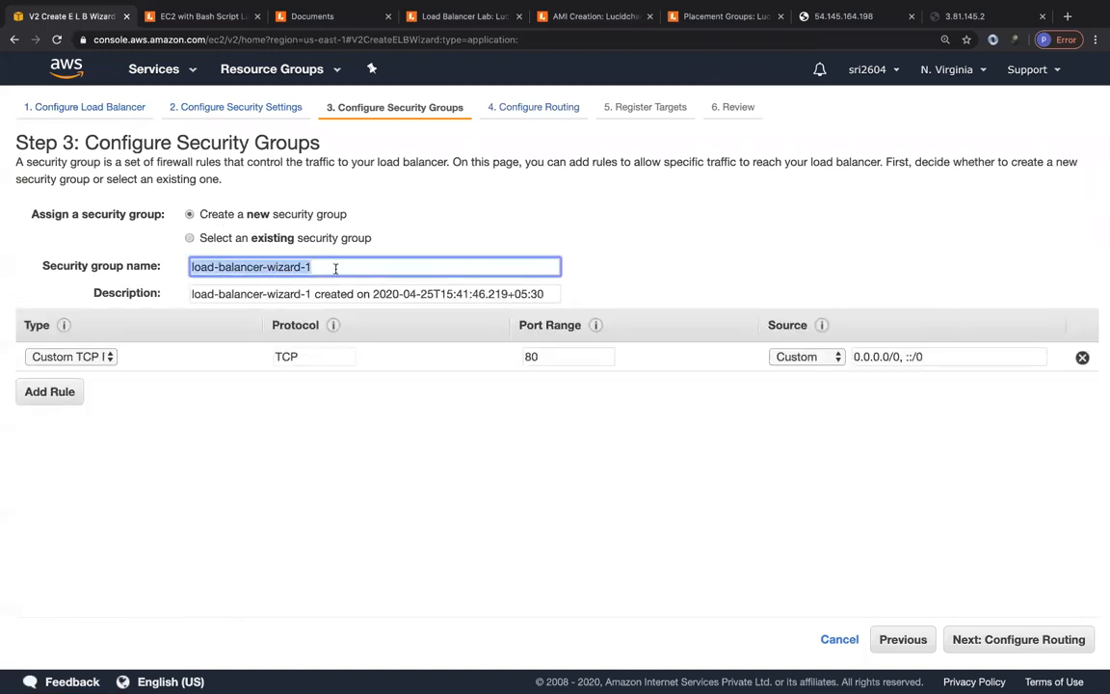
text(mywebserveralbsg)
key(super+a)
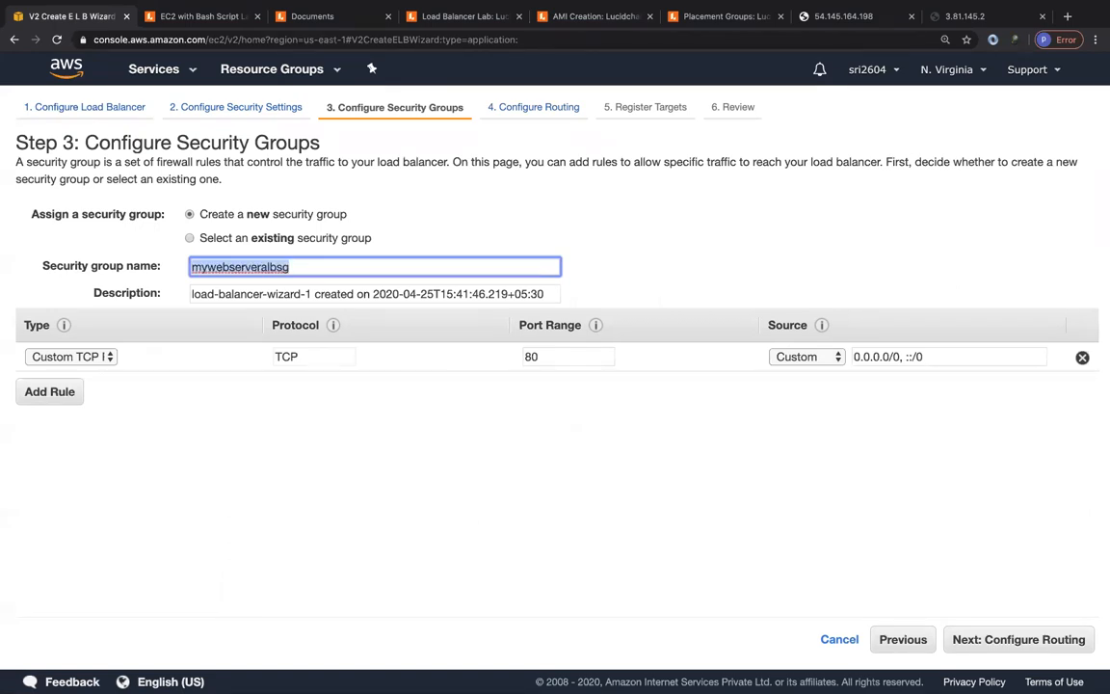
key(super+c)
double_click(334, 293)
key(super+a)
key(super+v)
click(627, 217)
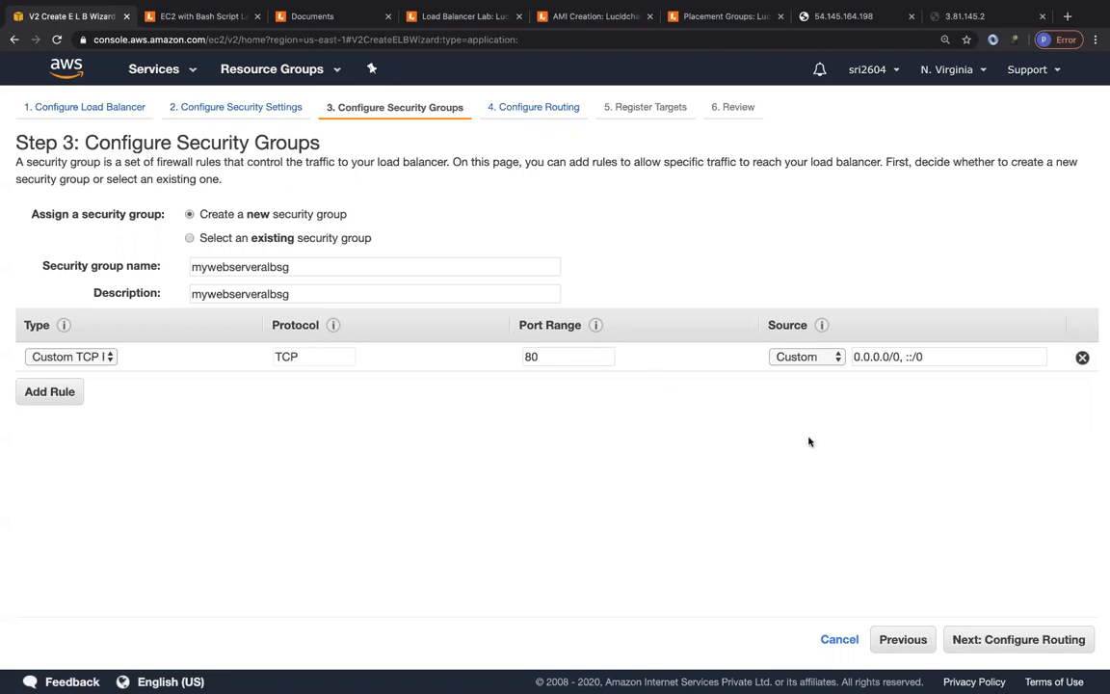
Proceed to the routing settings, name the new target group Default as in the Lucidchart diagram, and expand the advanced health check settings
click(1020, 640)
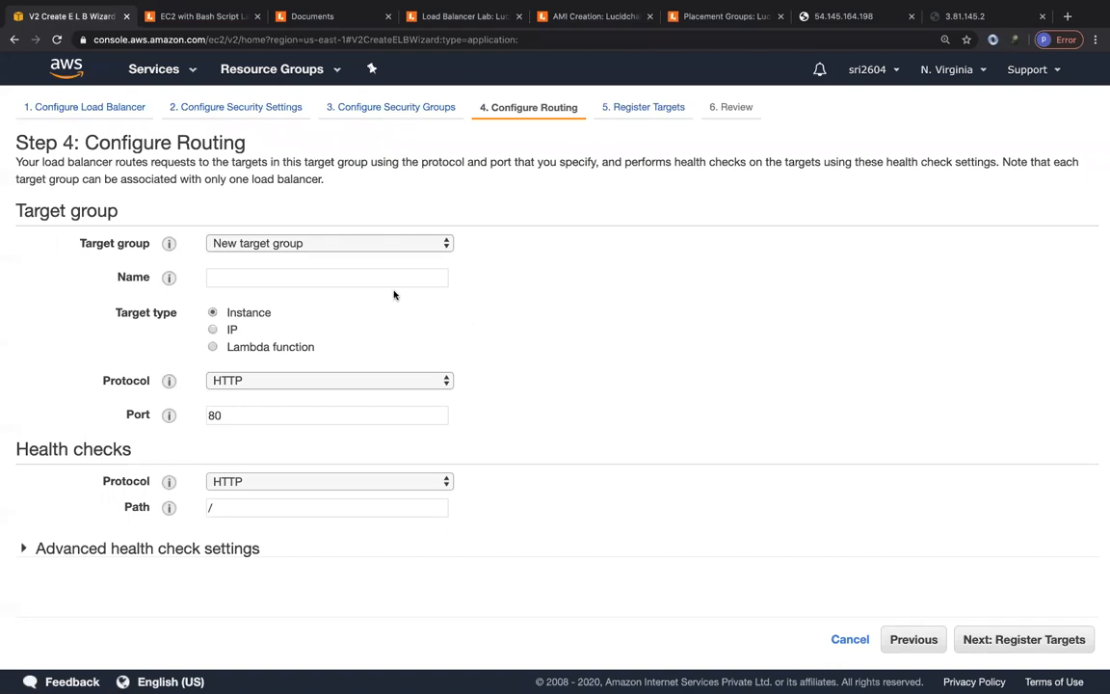
click(429, 16)
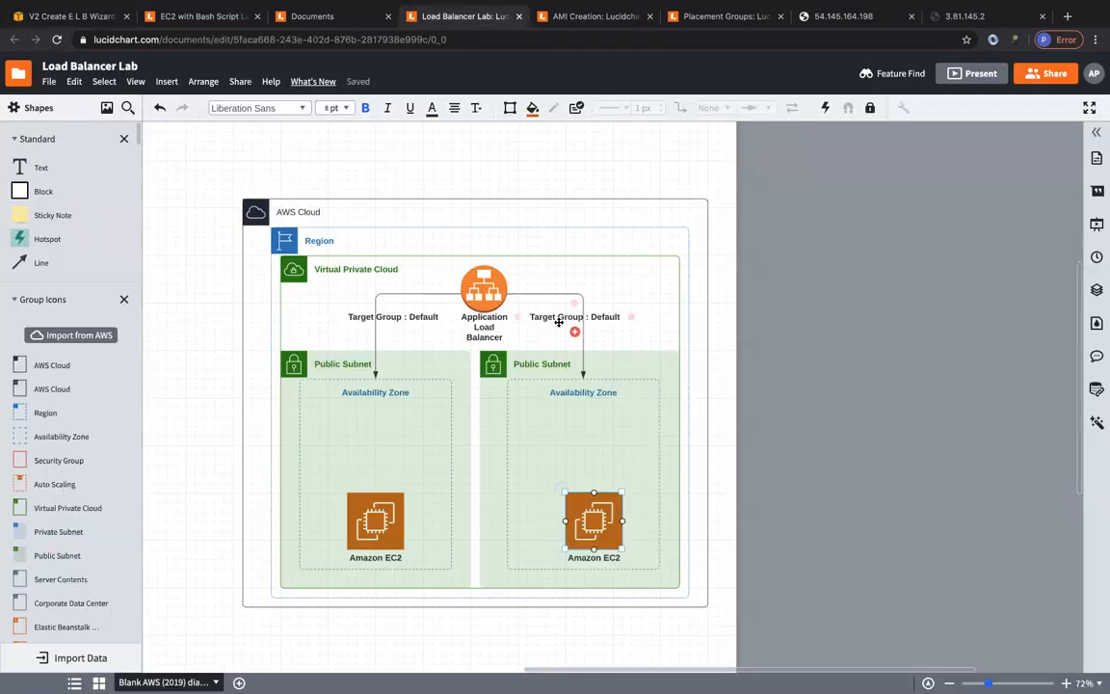
click(84, 16)
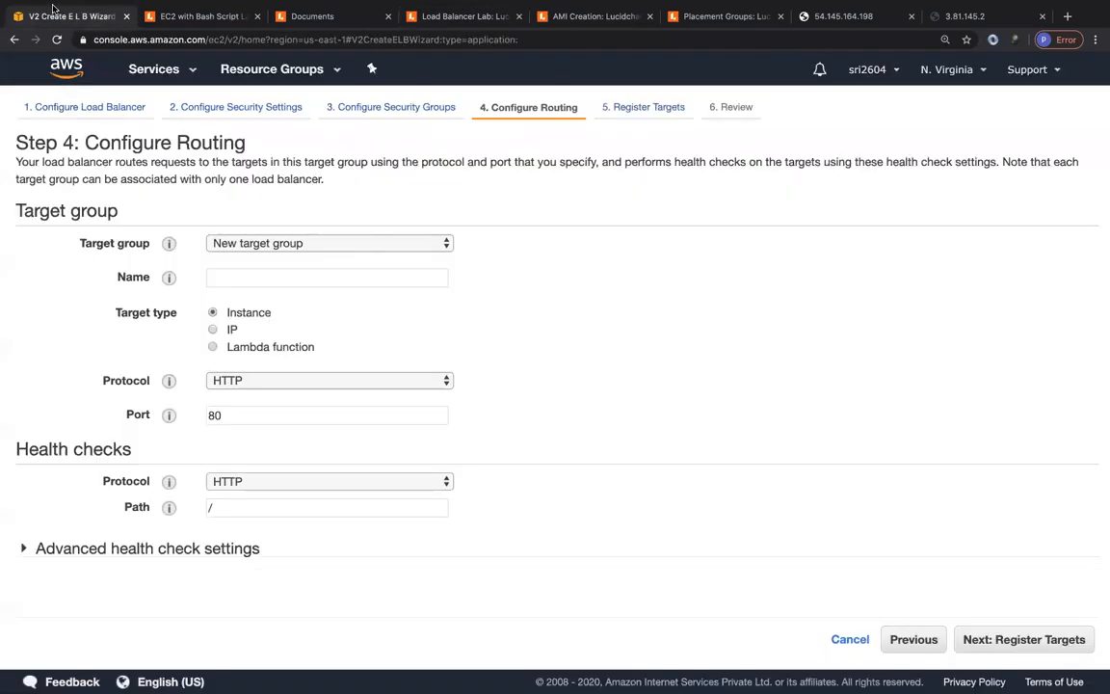
click(258, 279)
text(D)
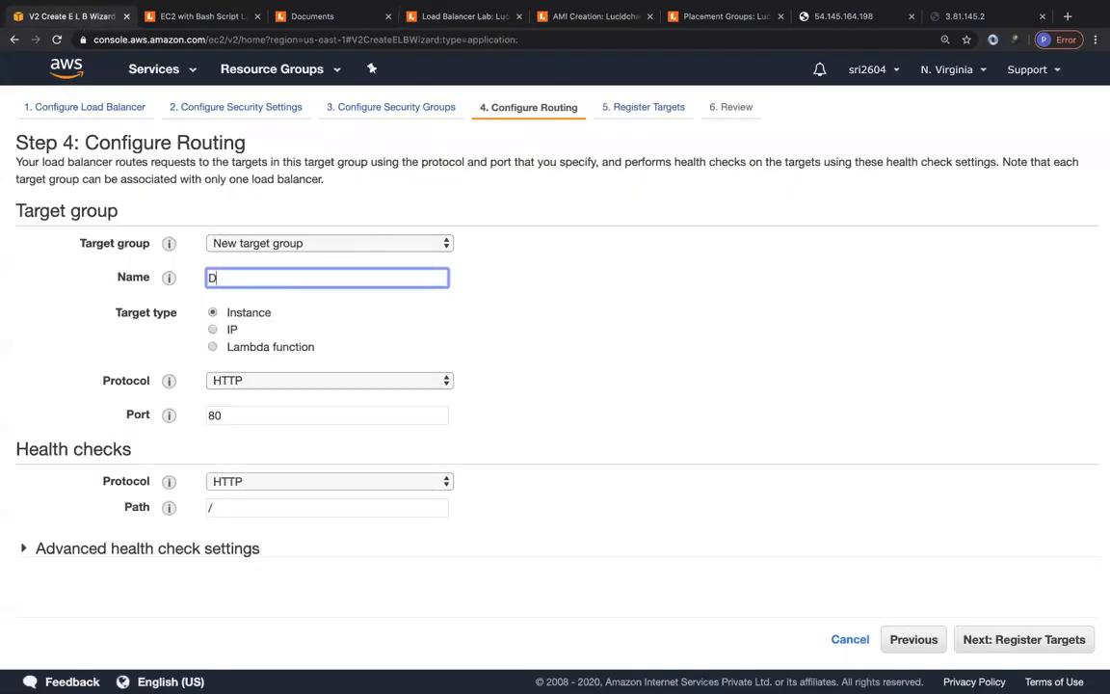
text(efault)
click(558, 338)
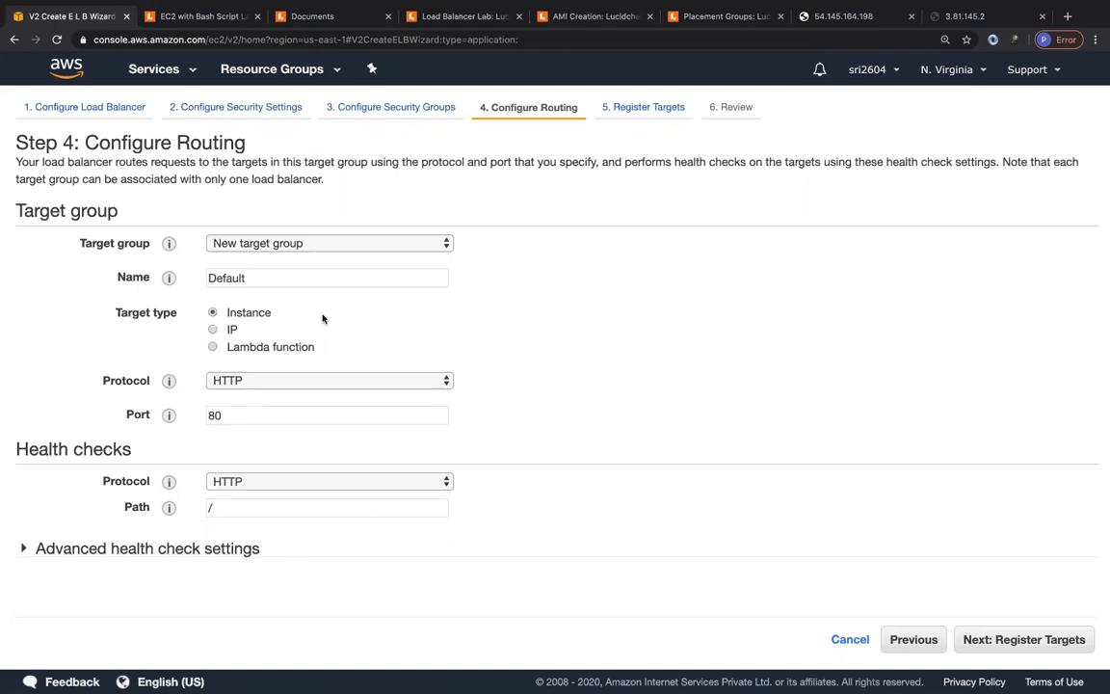
click(84, 556)
scroll(87, 495, down, 3)
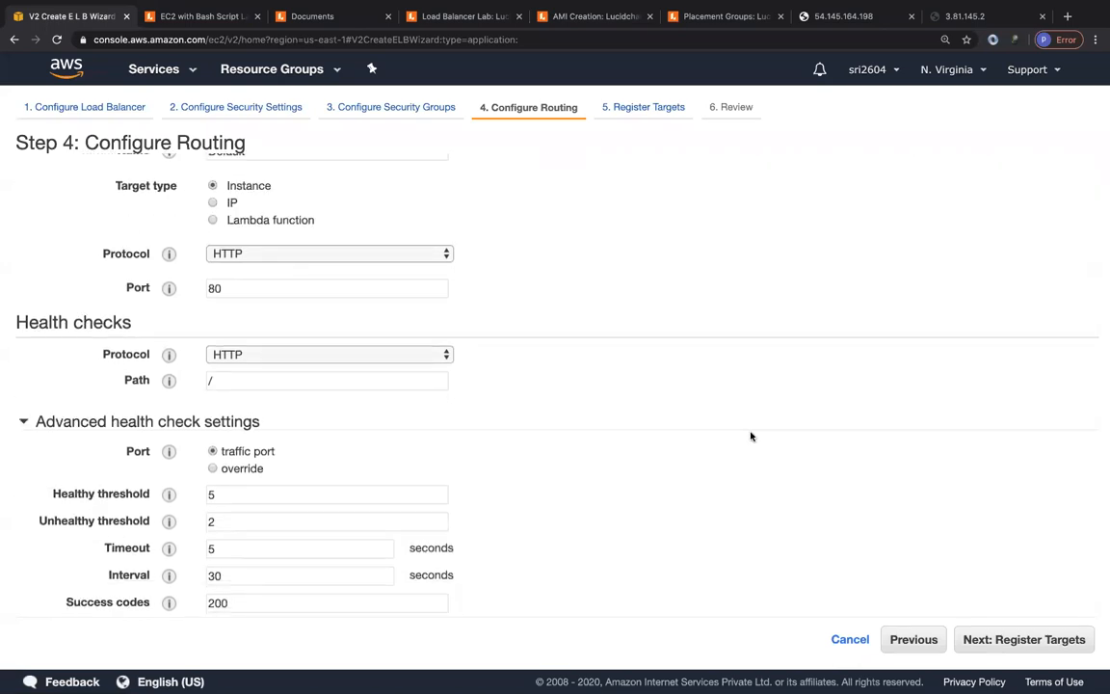
Check both web server pages, load the root path 54.145.164.198/, and compare it with the health check path in the AWS console
click(838, 16)
click(973, 17)
click(868, 17)
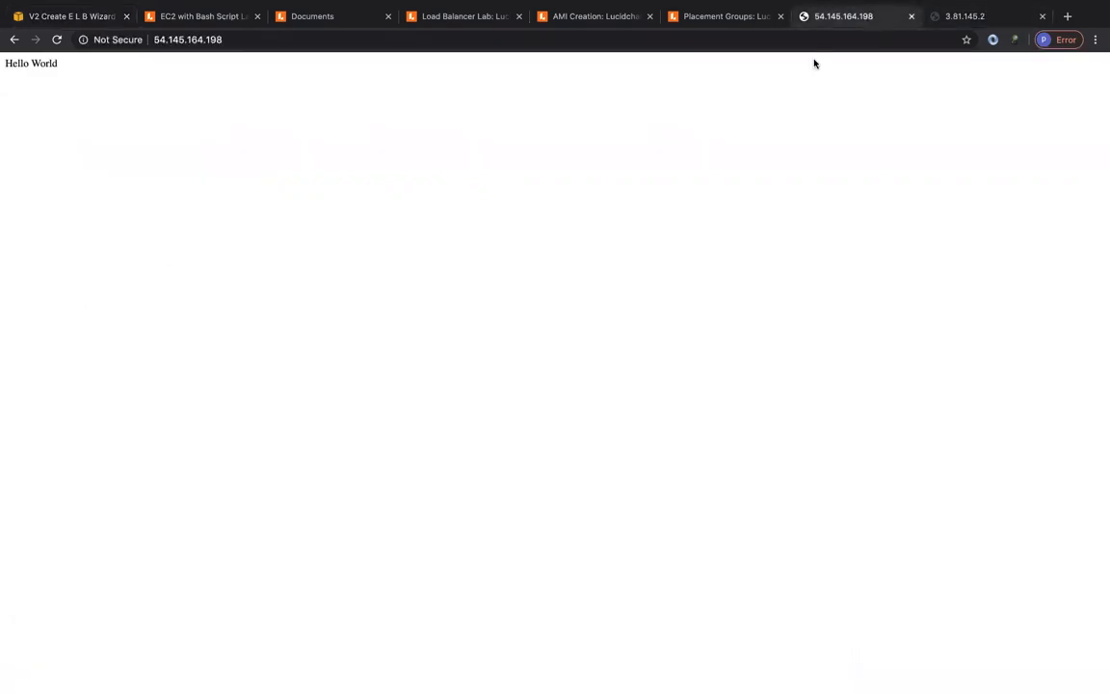
click(37, 19)
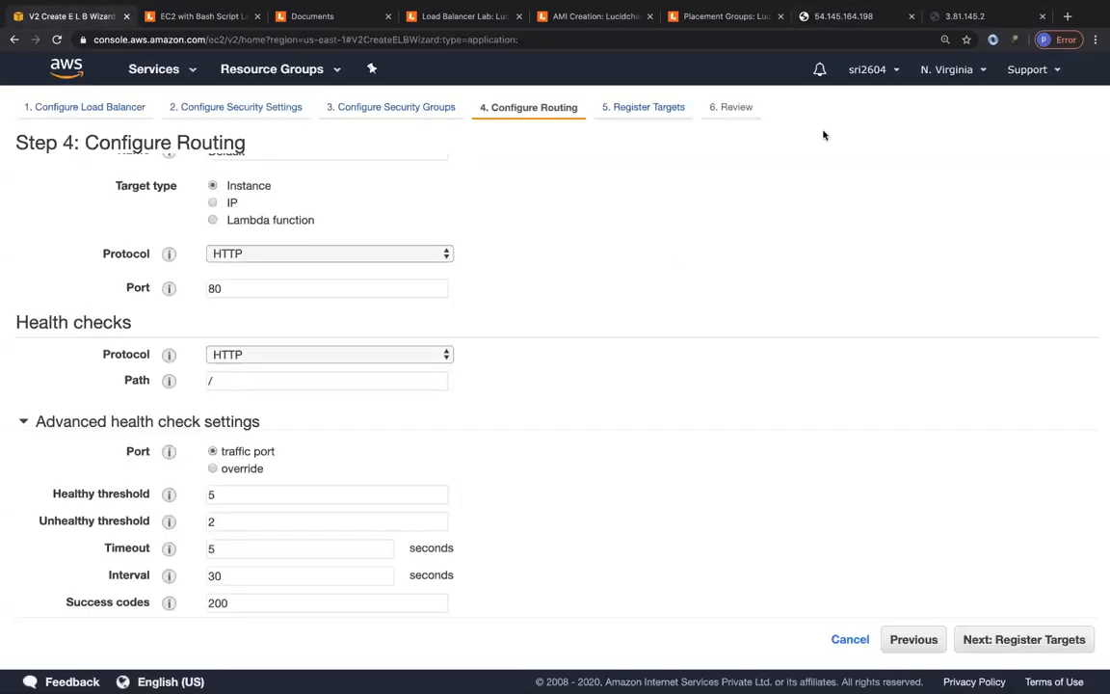
click(819, 17)
click(239, 38)
click(267, 39)
text(/)
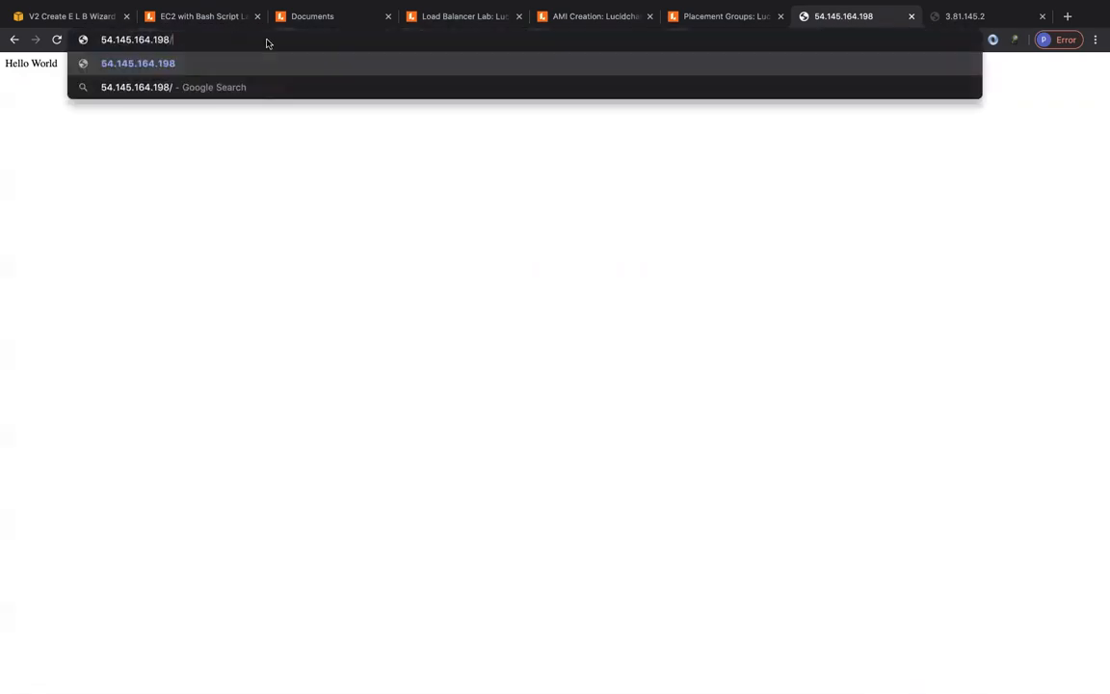
key(Return)
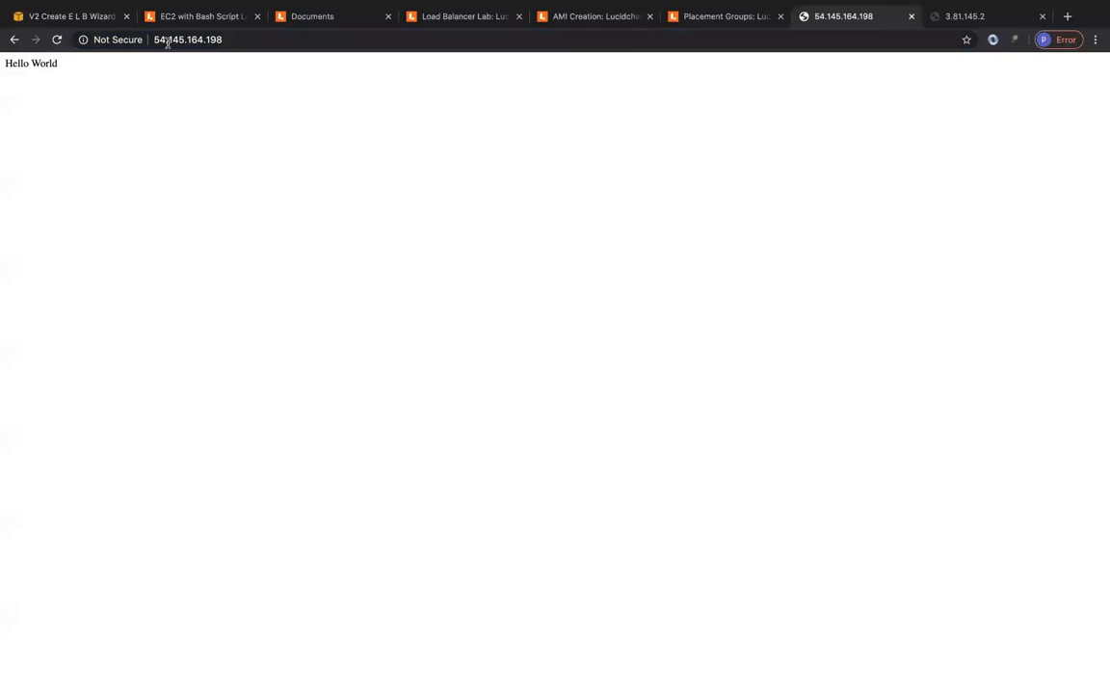
click(69, 17)
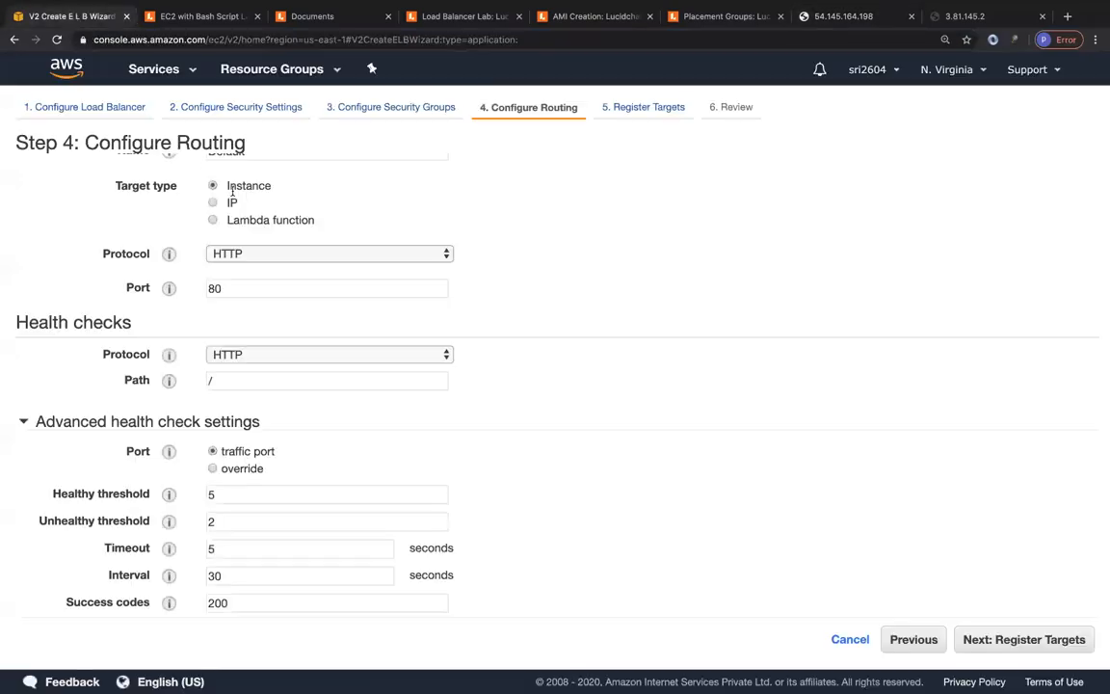
click(229, 380)
click(586, 401)
scroll(506, 432, down, 1)
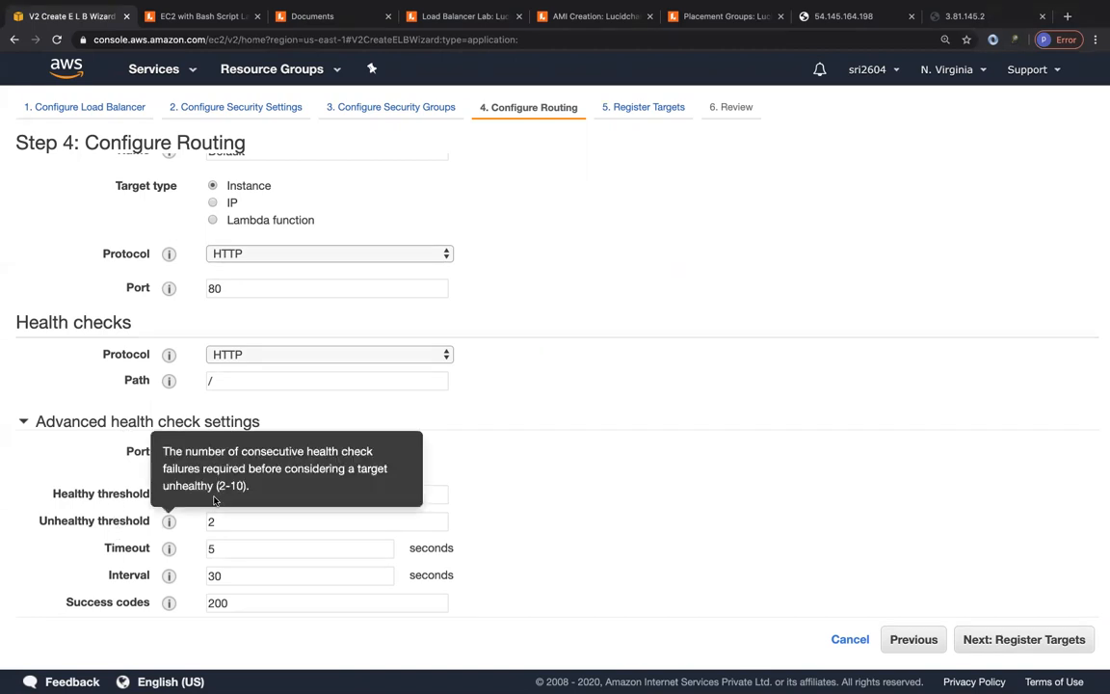
Set the health check's healthy threshold to 2 and its interval to 10 seconds
double_click(214, 492)
text(2)
click(485, 521)
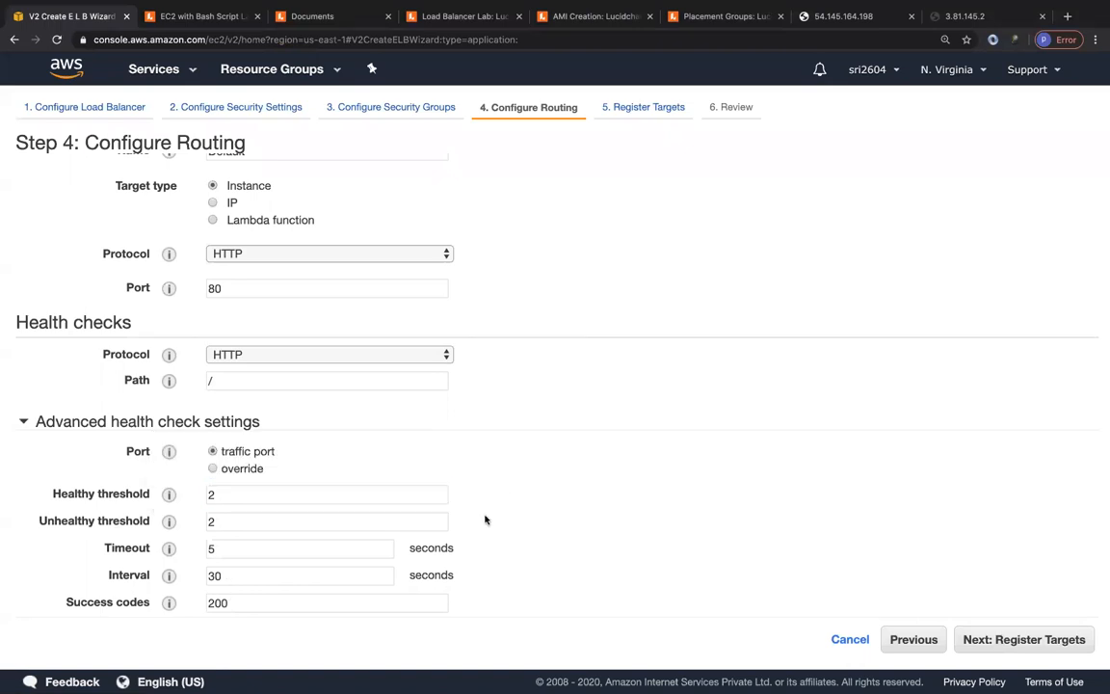
double_click(255, 575)
text(10)
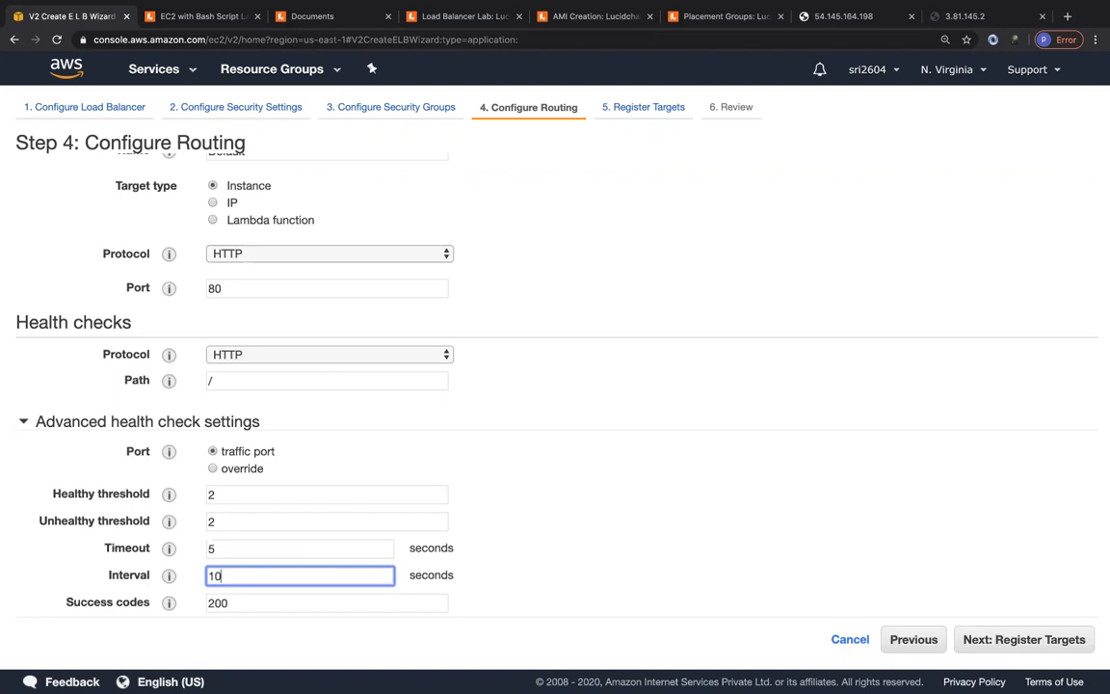
click(496, 548)
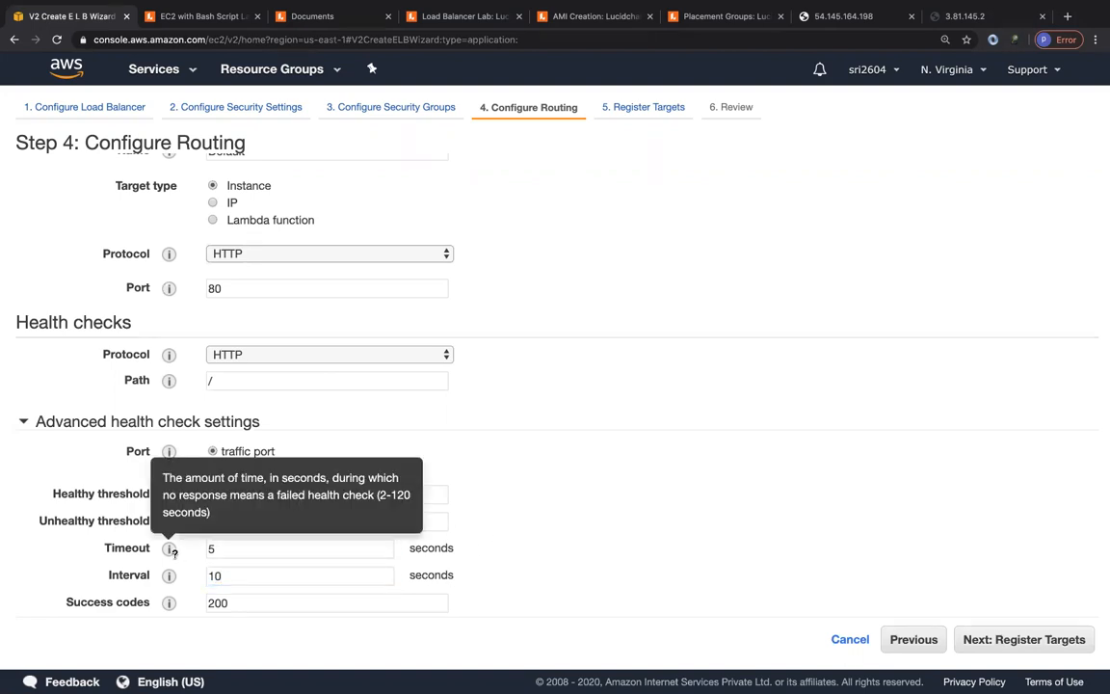
mouse_move(169, 575)
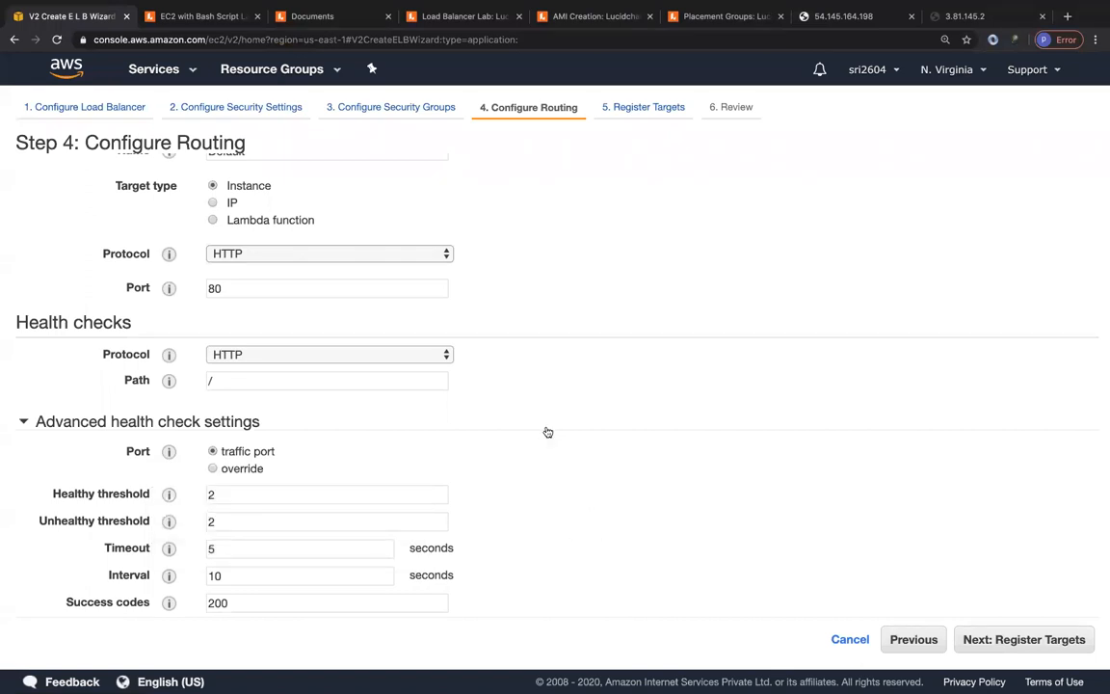
Review the Default target group's name and health check settings alongside the pages served by the two web servers
scroll(496, 349, up, 3)
drag(248, 277, 194, 281)
click(593, 320)
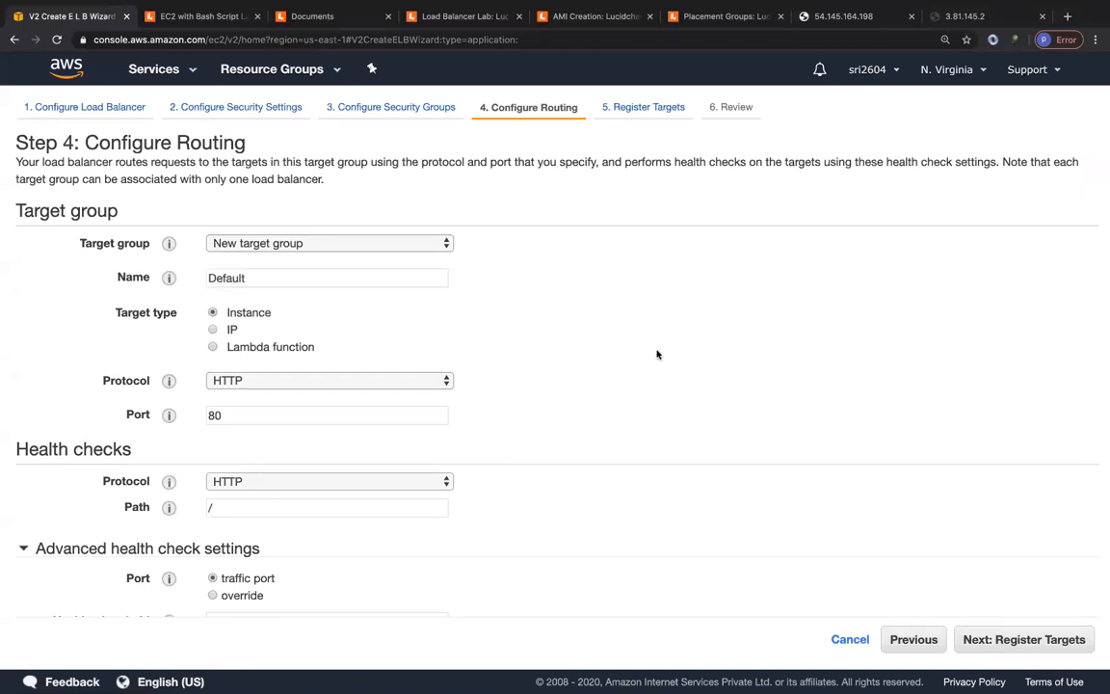
scroll(493, 417, down, 2)
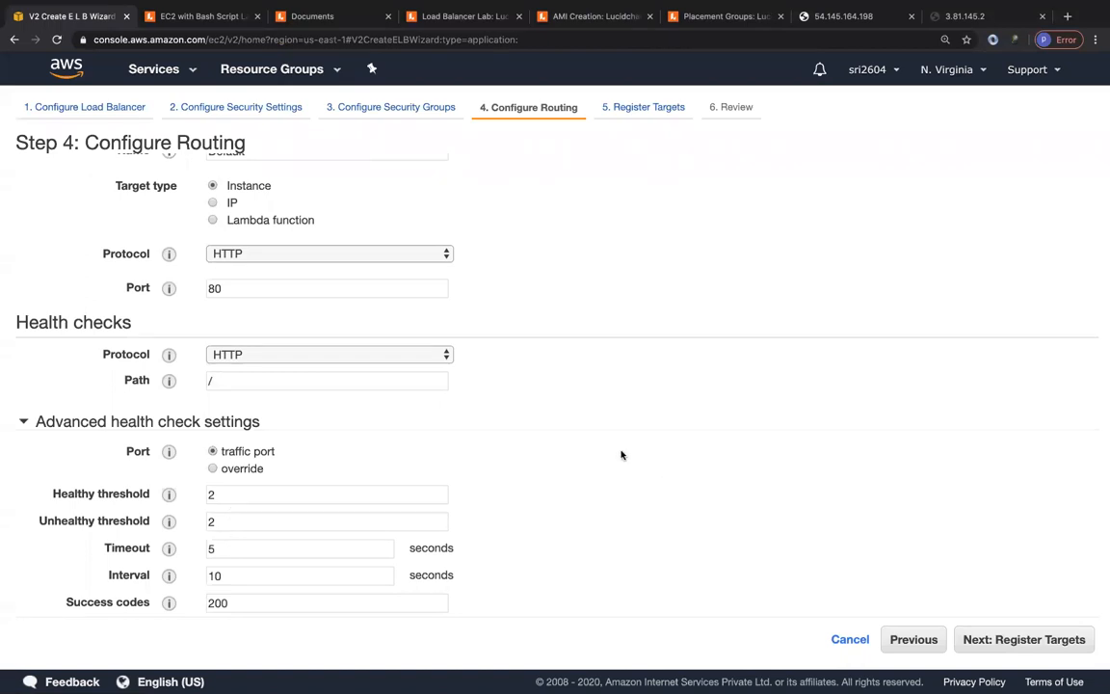
scroll(595, 436, up, 2)
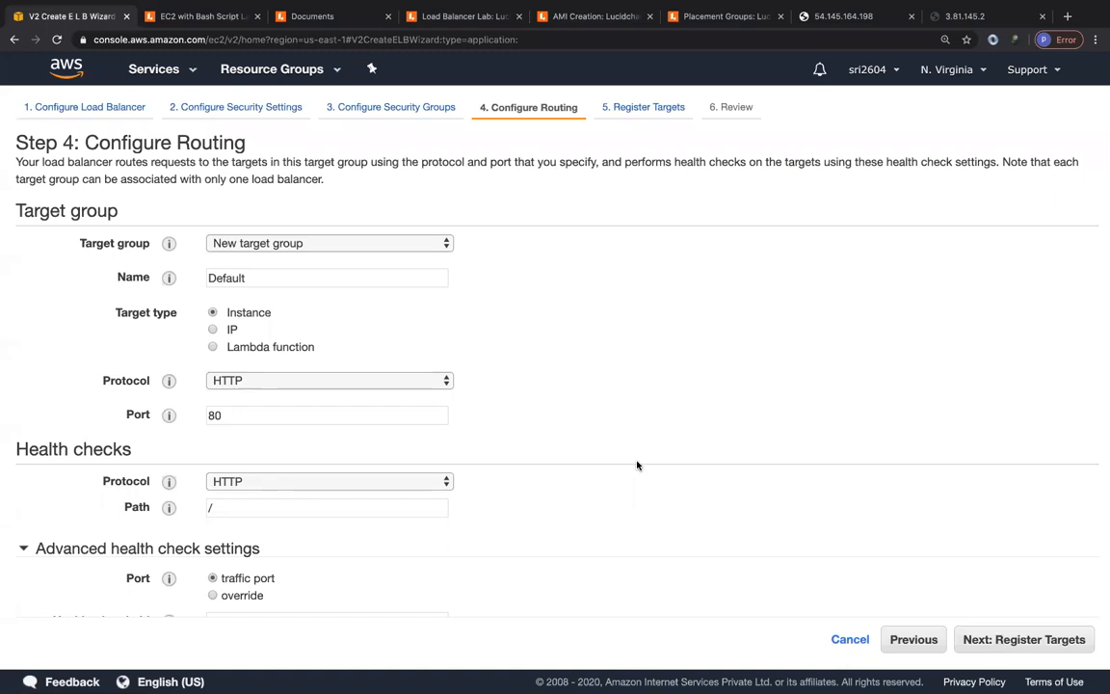
click(857, 16)
click(979, 16)
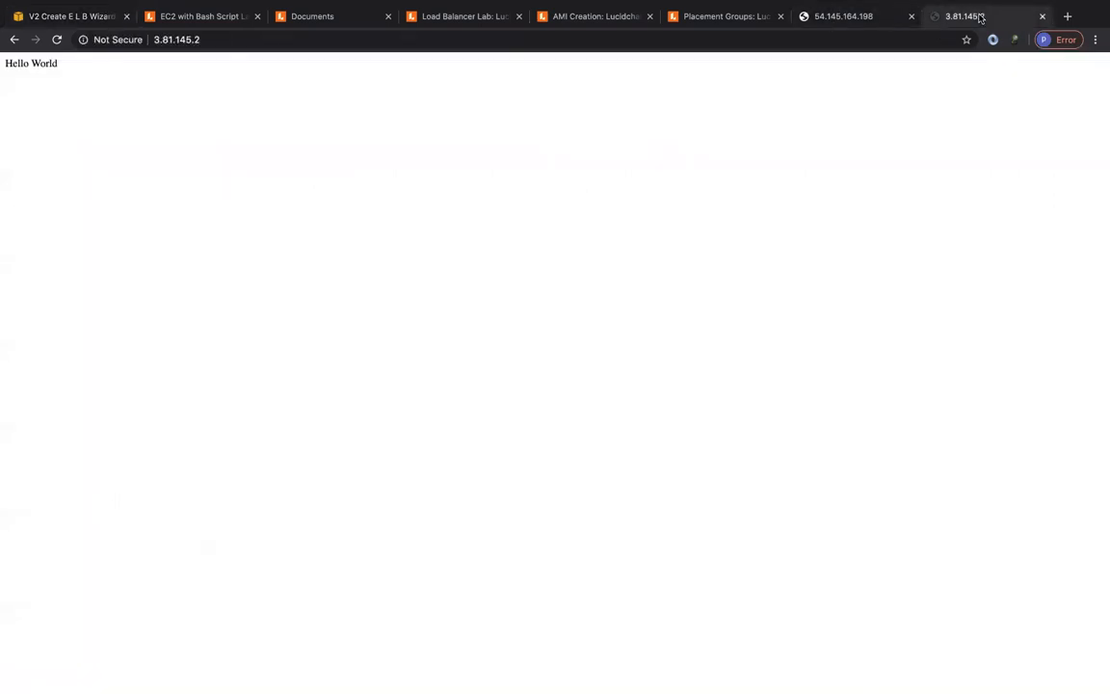
click(48, 17)
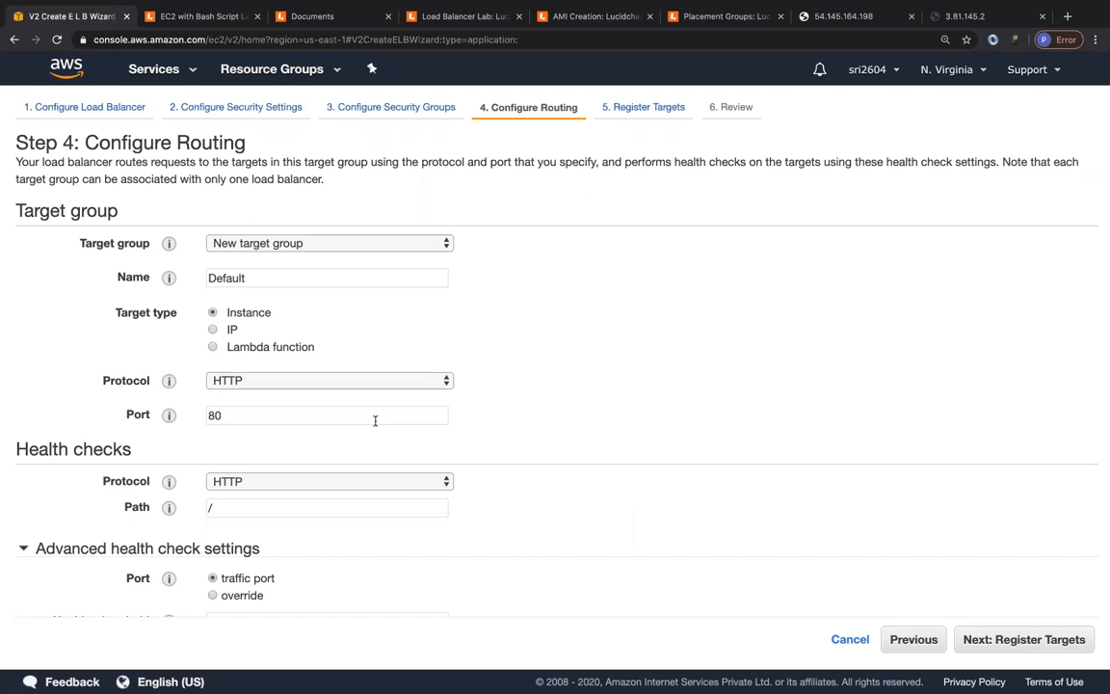
click(837, 23)
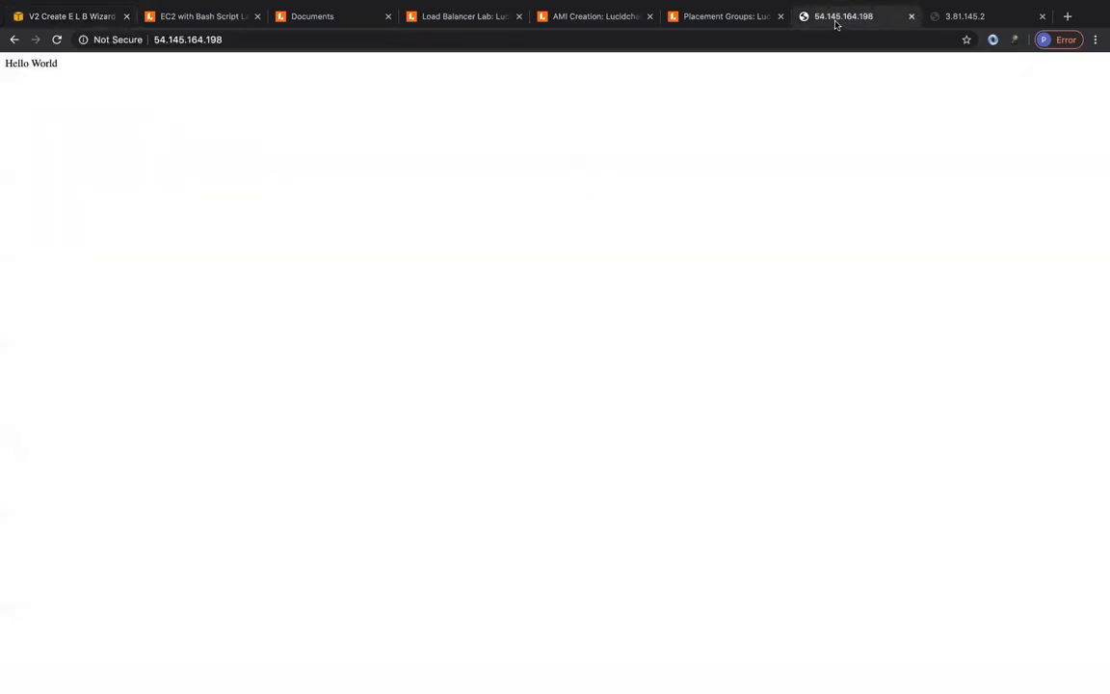
click(22, 17)
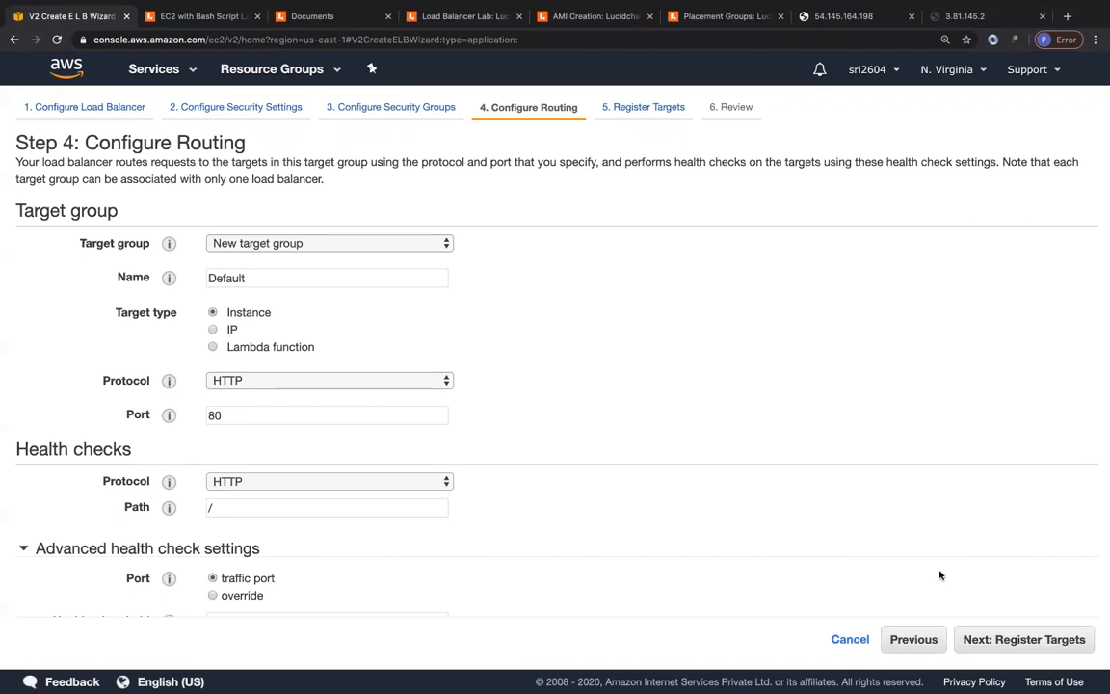
Proceed to target registration and register the mywebserver-us-east-1c and mywebserver-us-east-1a instances on port 80
click(1017, 641)
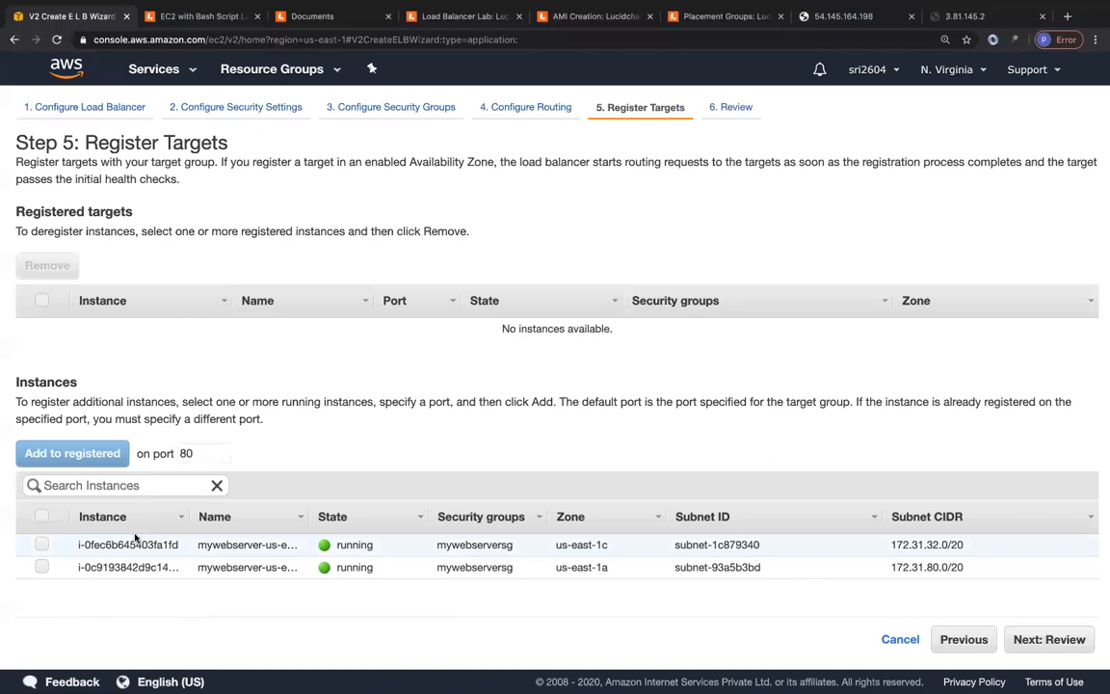
click(41, 545)
click(42, 567)
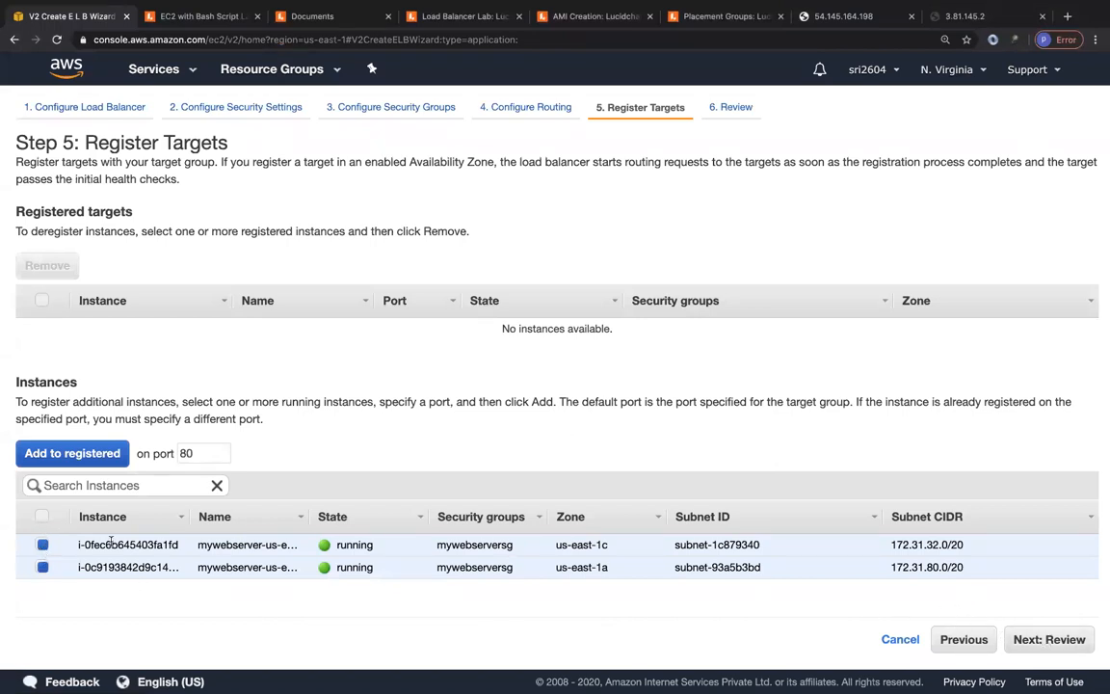
click(61, 454)
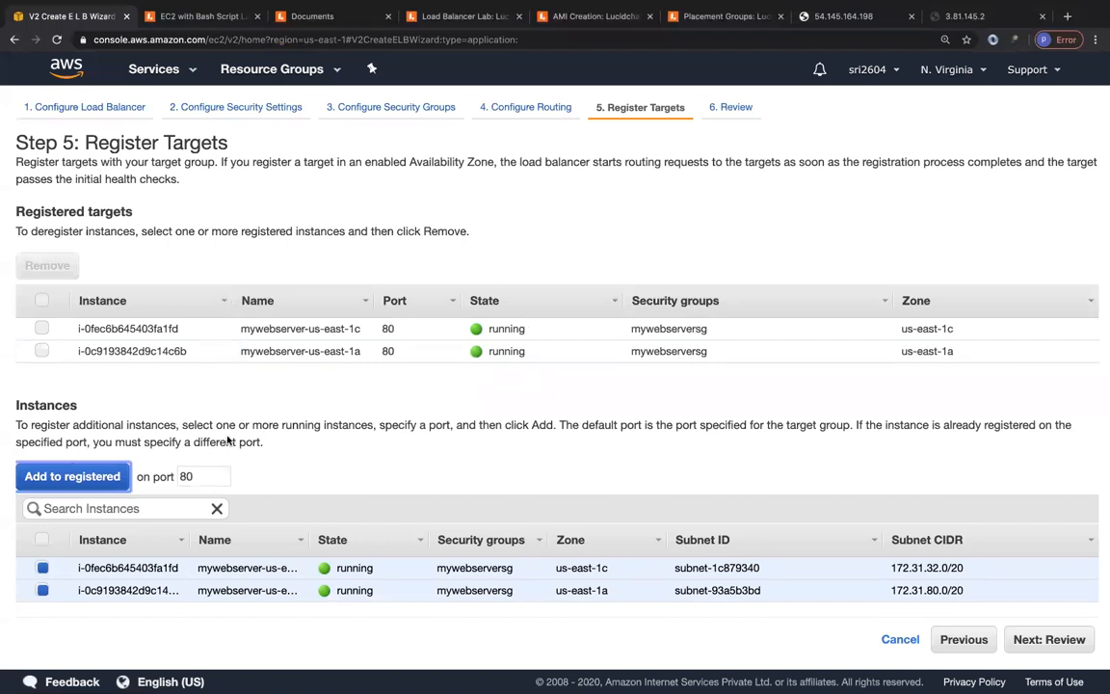
Finish the review, create the load balancer, and close the creation status page
click(1060, 639)
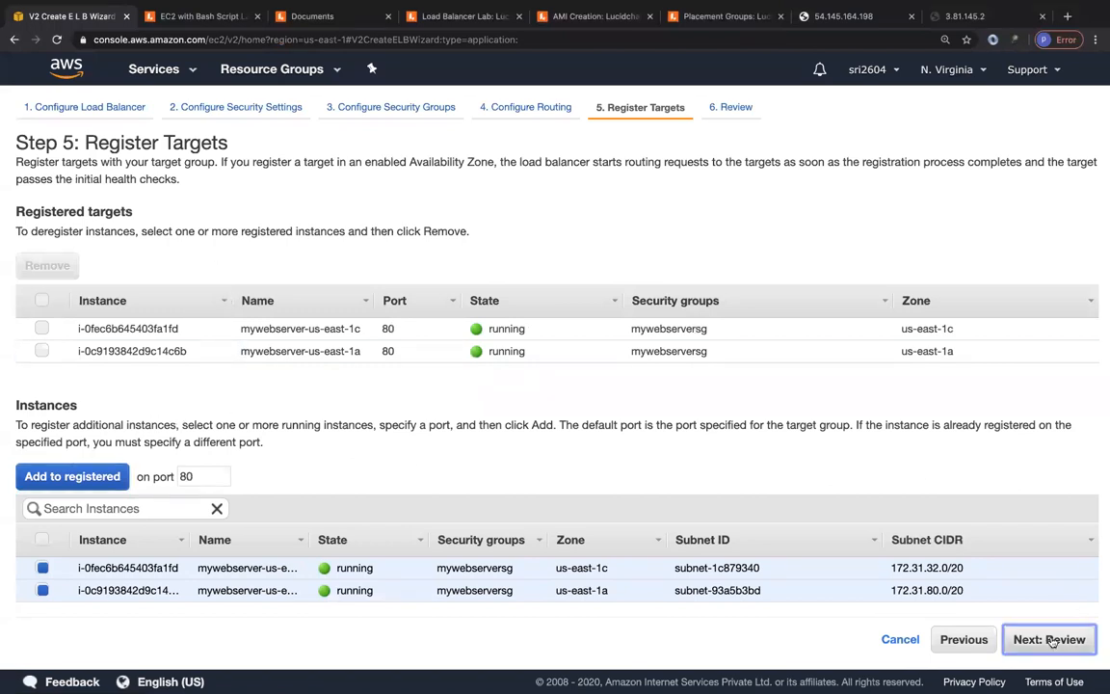
click(1064, 641)
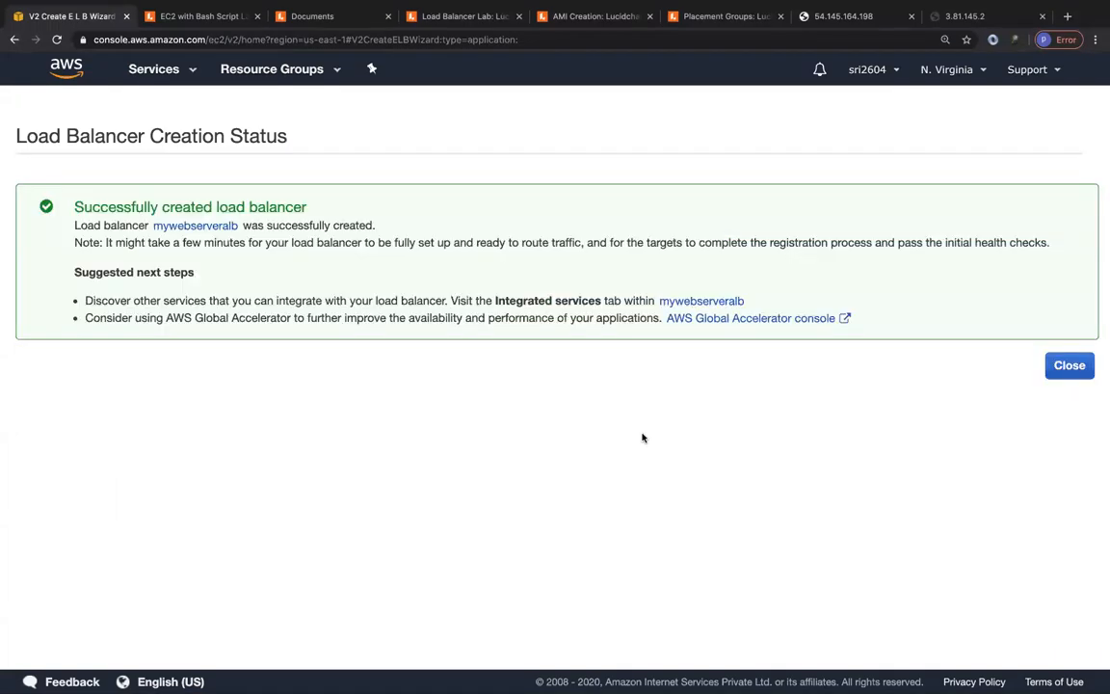
click(1071, 366)
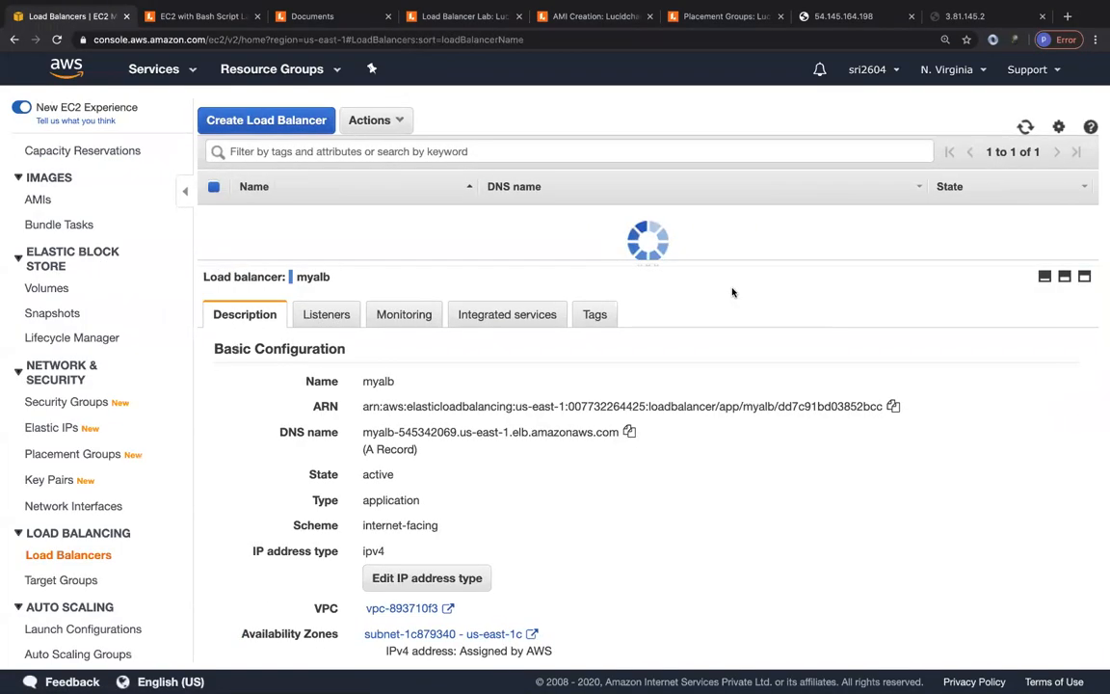
Examine the details of mywebserveralb, including its DNS name, state, scheme, and availability zones
click(880, 240)
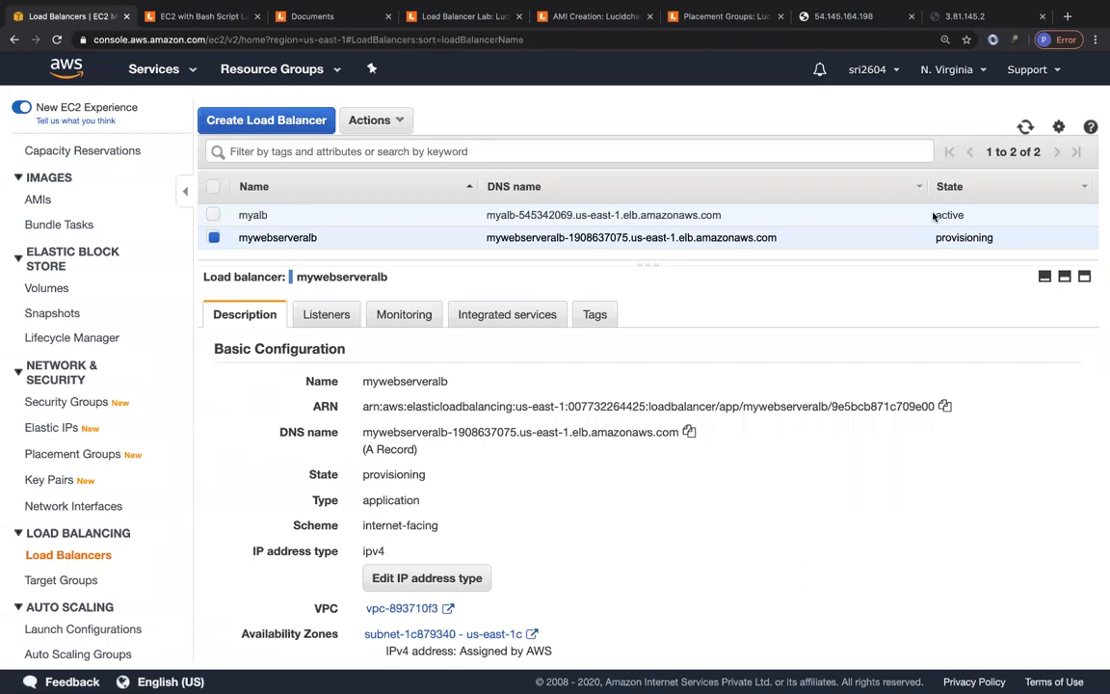
drag(645, 263, 642, 200)
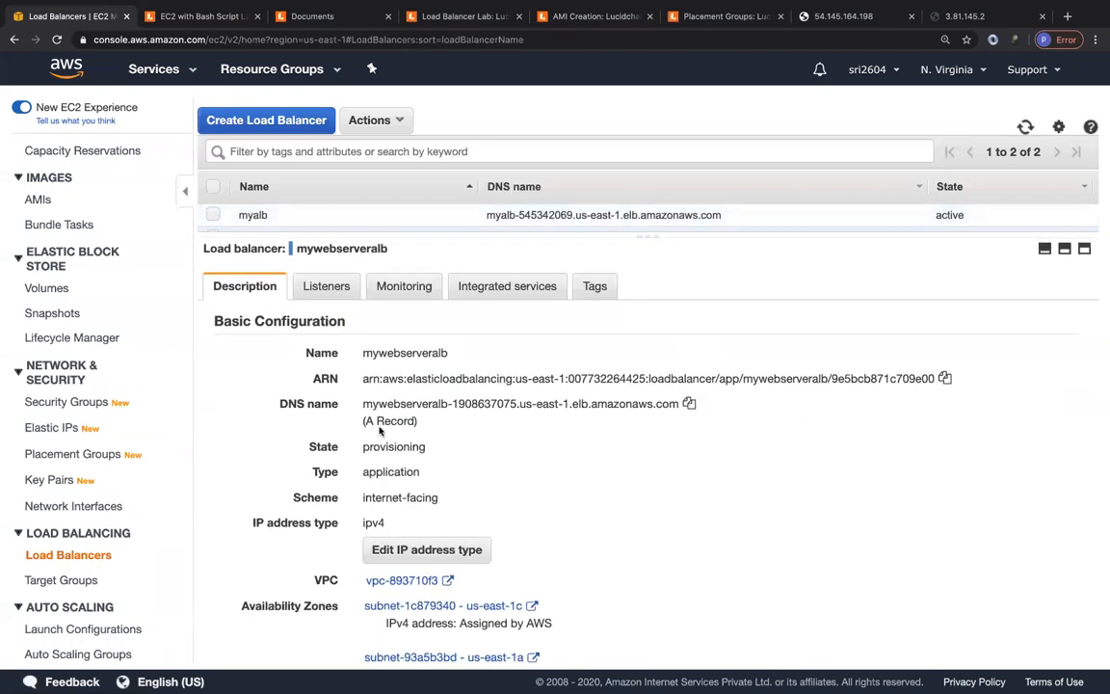
drag(362, 404, 661, 403)
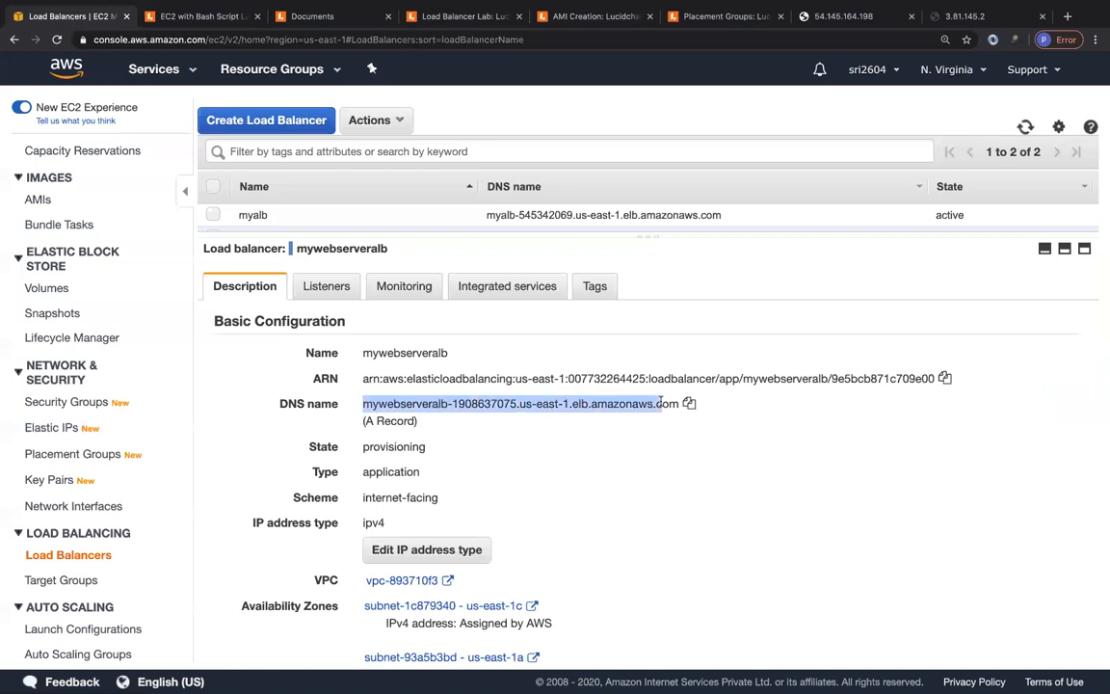
click(682, 439)
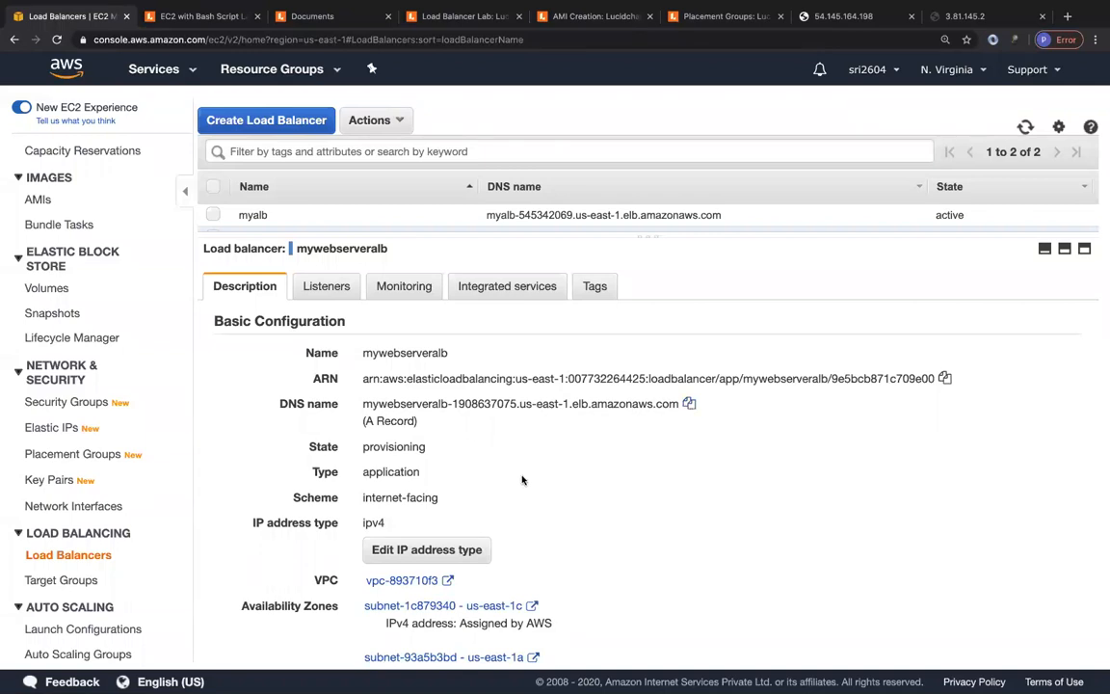
scroll(520, 478, down, 1)
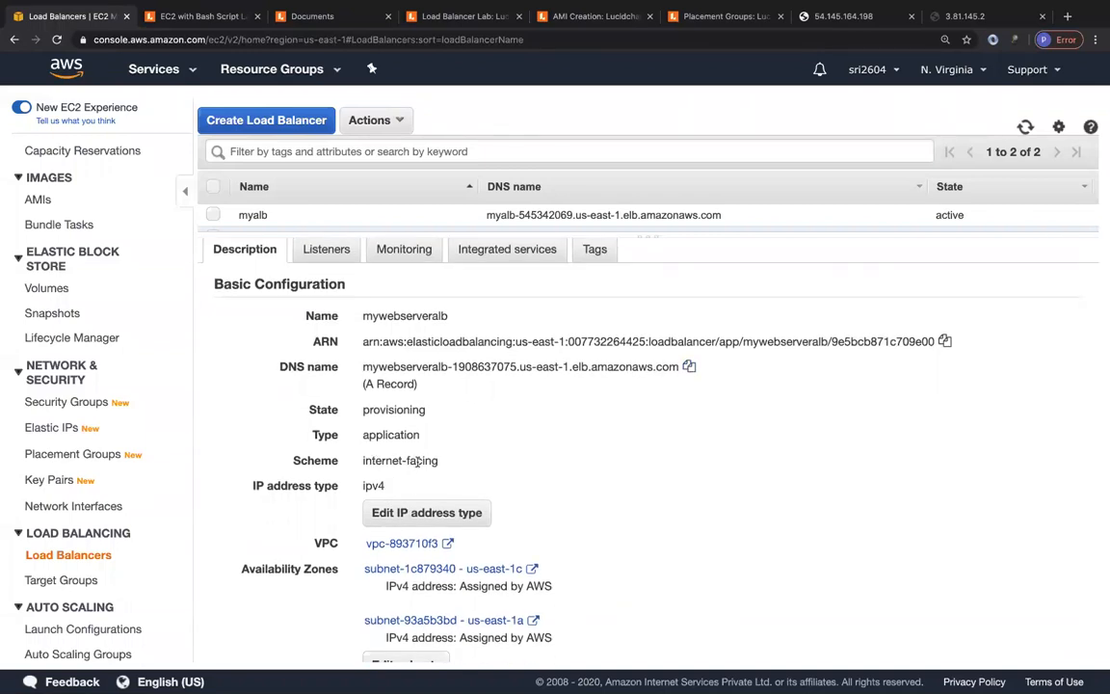
scroll(571, 485, down, 1)
scroll(570, 484, down, 2)
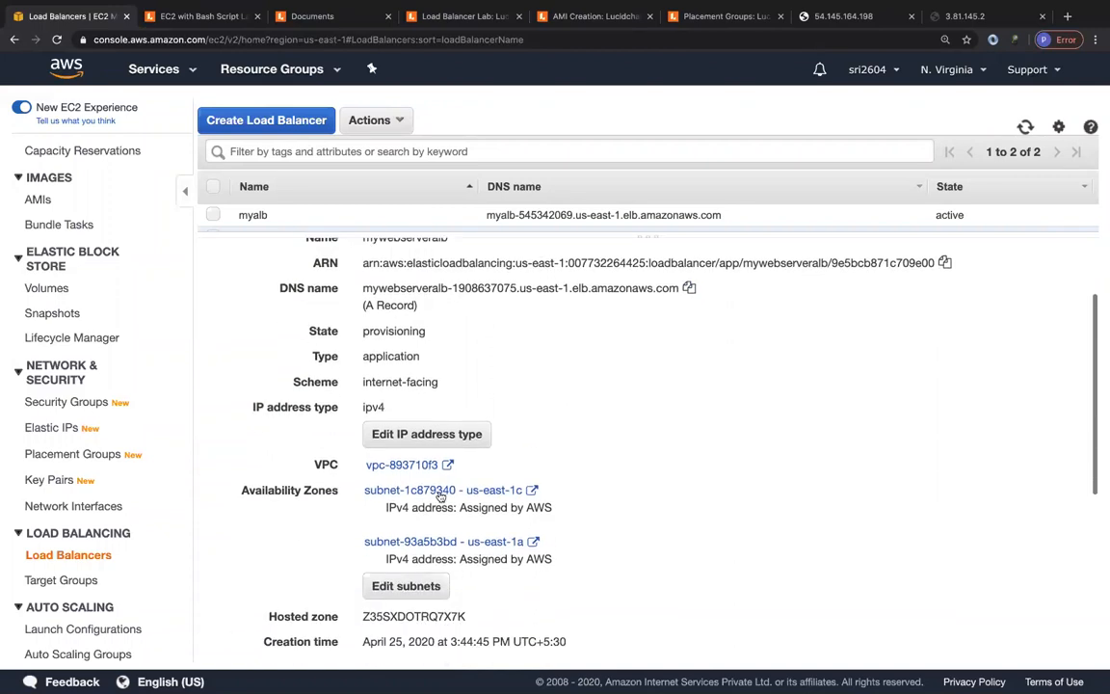
Review mywebserveralb's security group and attributes, including the S3 location options offered for access logs, without saving any change
scroll(623, 558, down, 7)
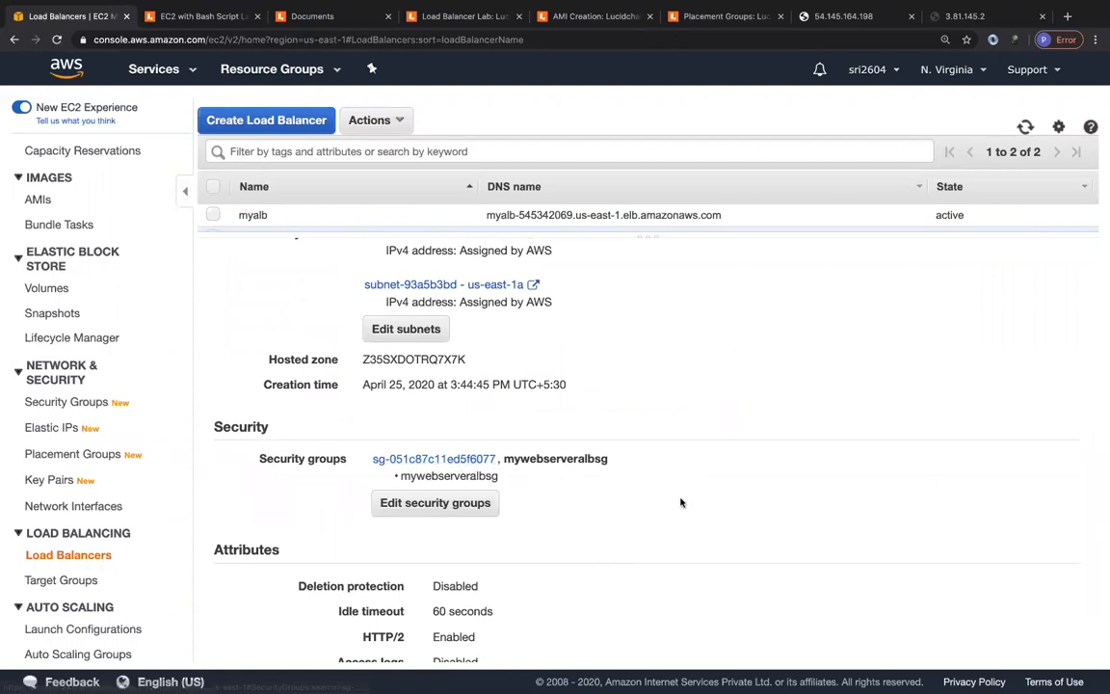
scroll(680, 502, down, 3)
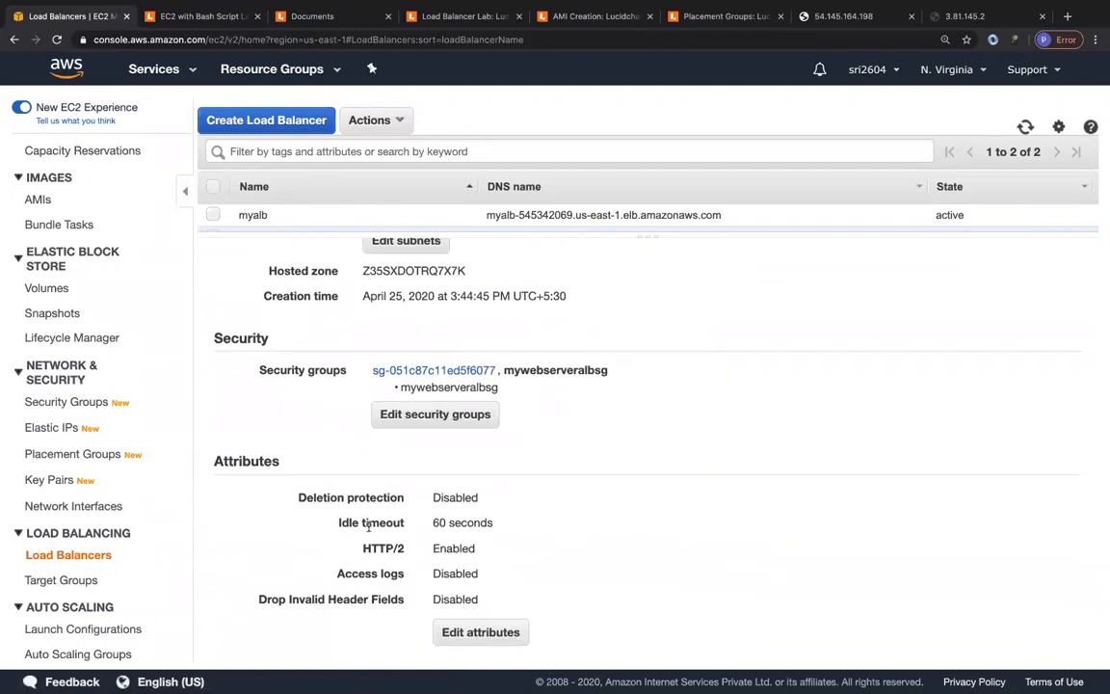
click(472, 632)
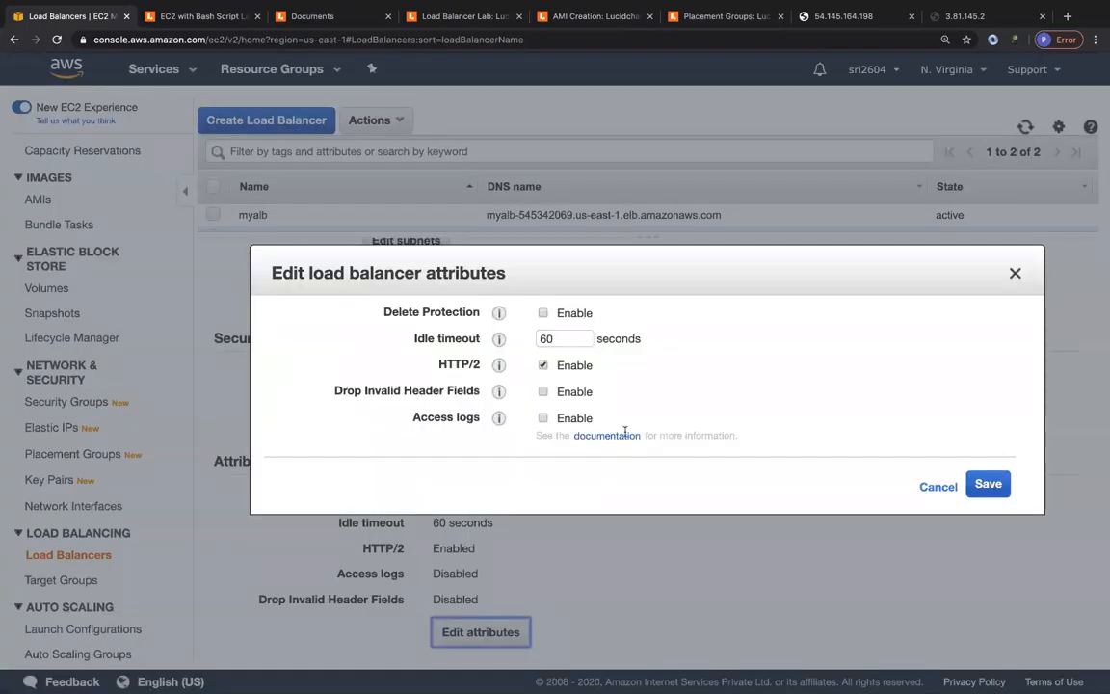
click(544, 419)
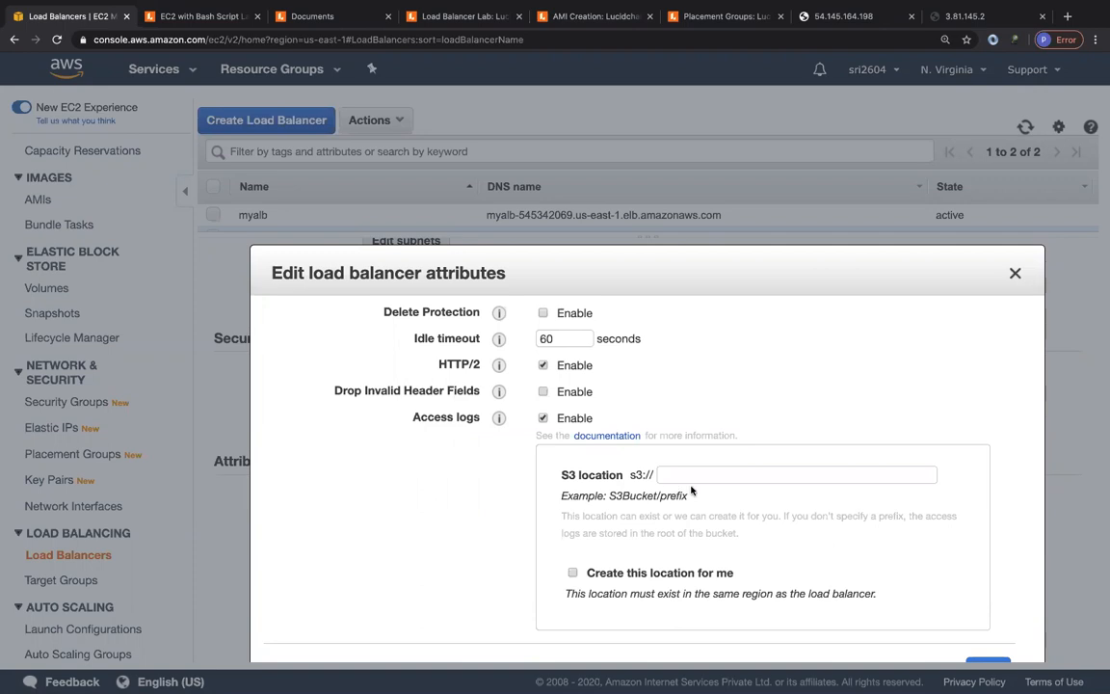
scroll(846, 472, down, 1)
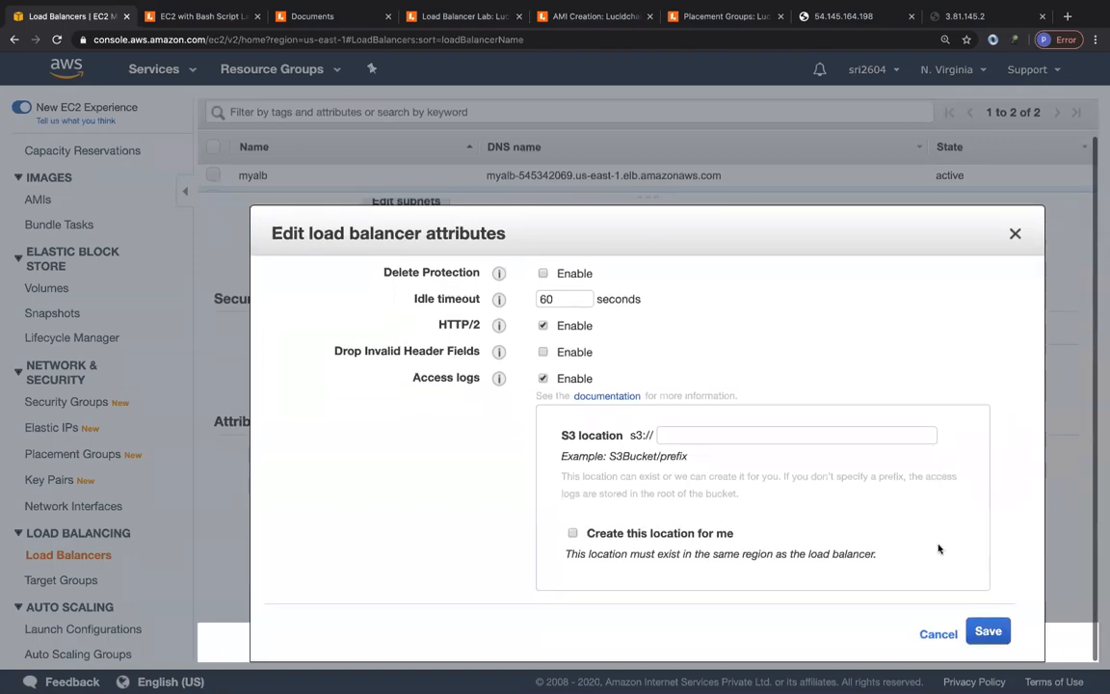
click(937, 634)
scroll(536, 482, up, 5)
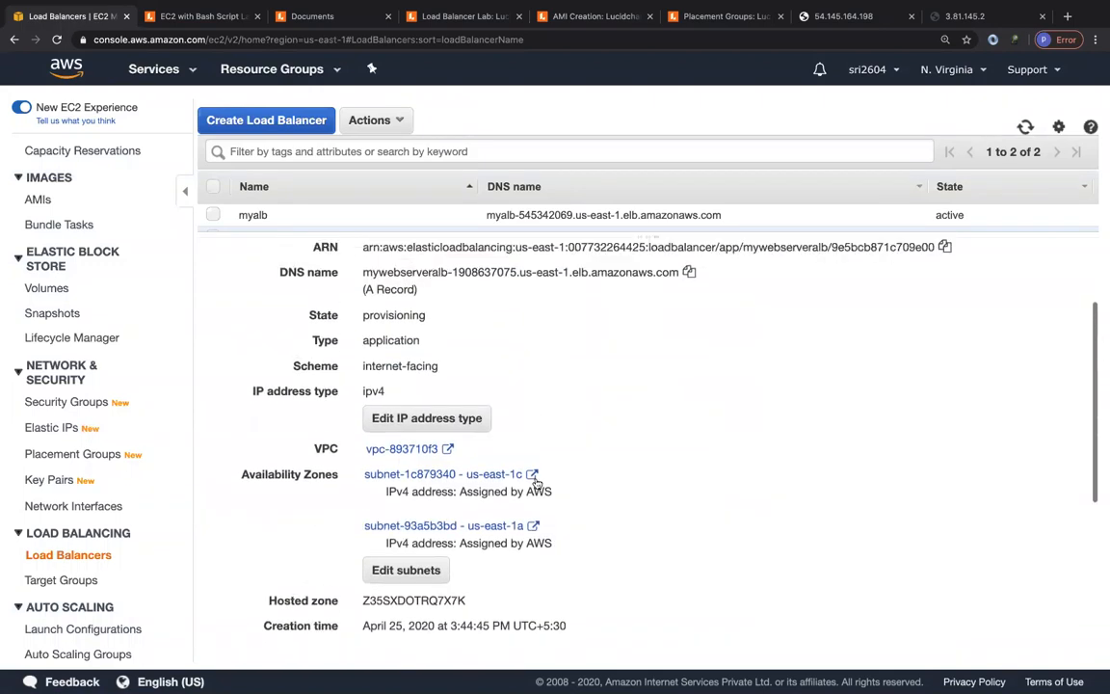
scroll(534, 479, up, 3)
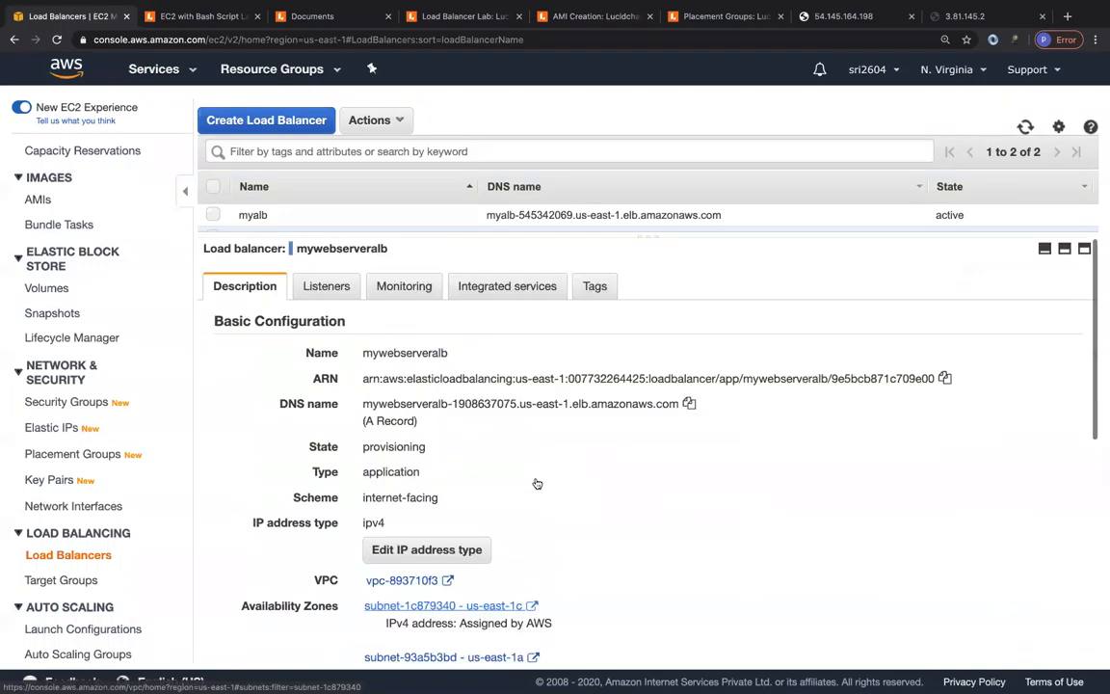
Examine the HTTP:80 listener of mywebserveralb and the condition and forwarding action of its default rule
click(326, 289)
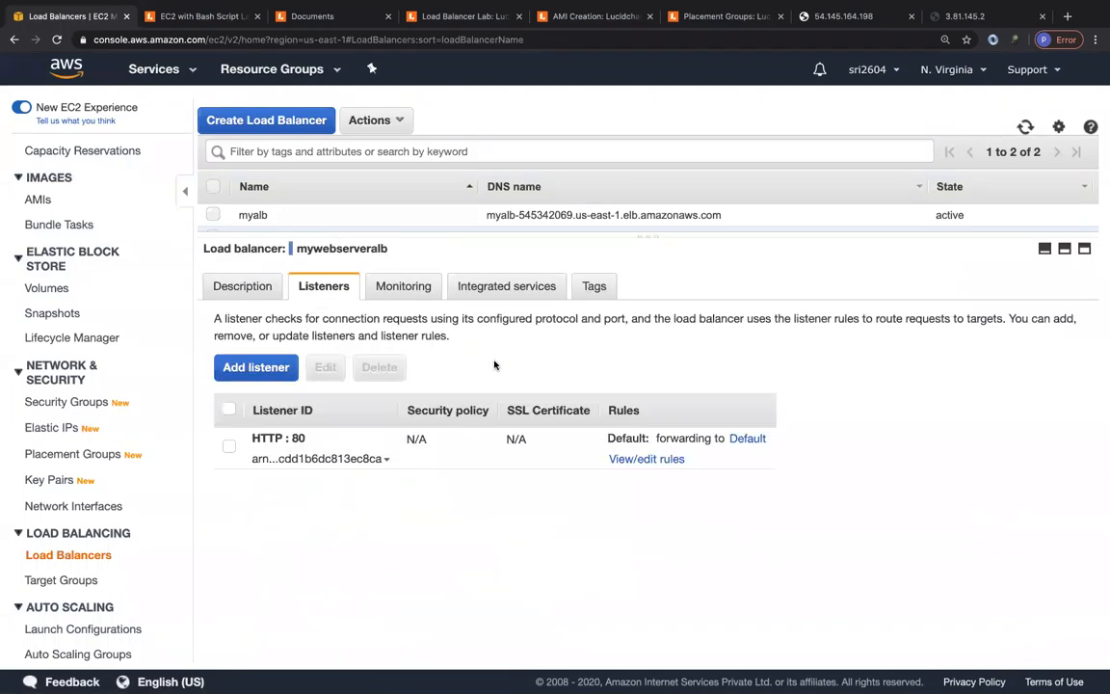
drag(253, 439, 309, 442)
click(319, 443)
drag(509, 440, 540, 444)
click(540, 444)
click(648, 460)
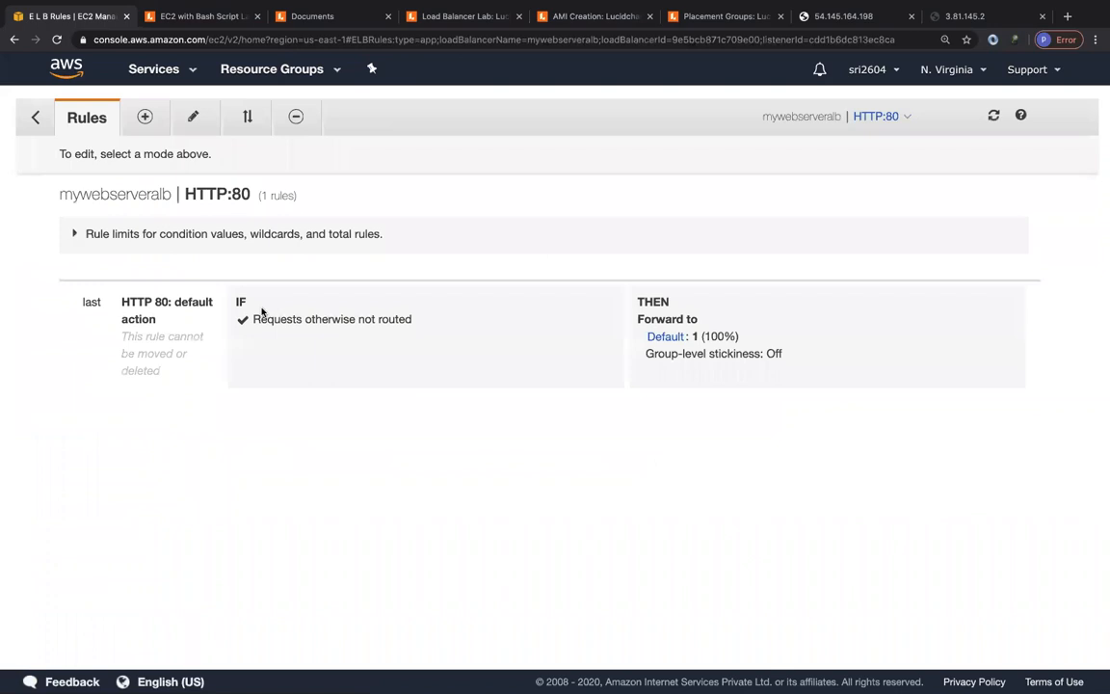
drag(240, 318, 430, 336)
click(429, 336)
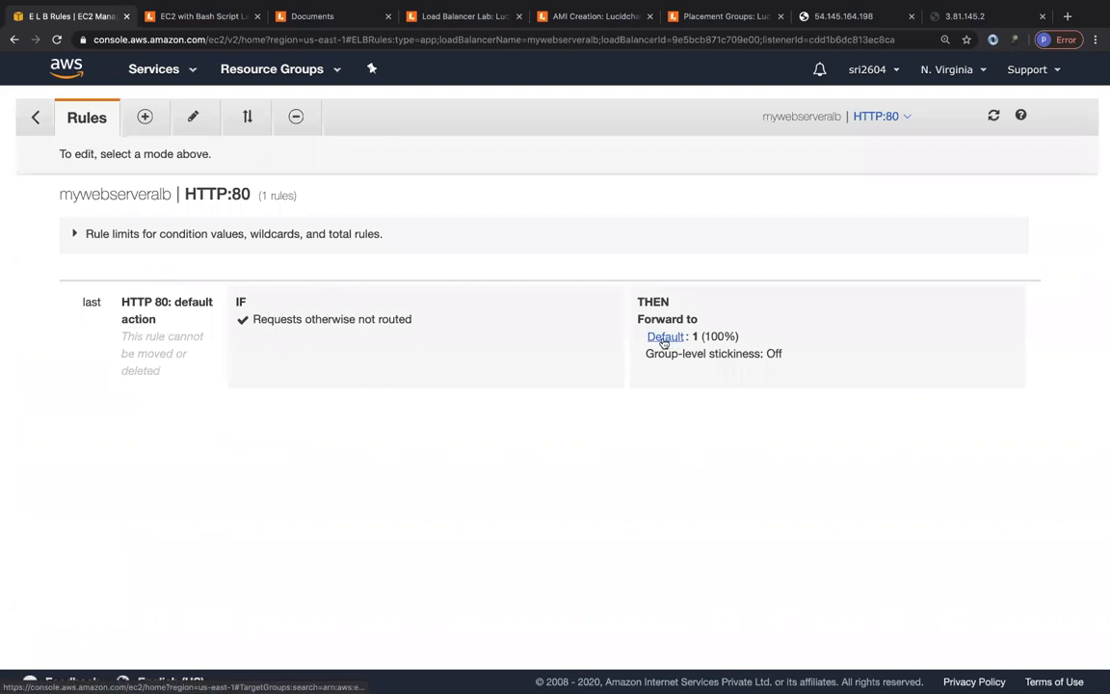
drag(704, 338, 738, 339)
click(739, 339)
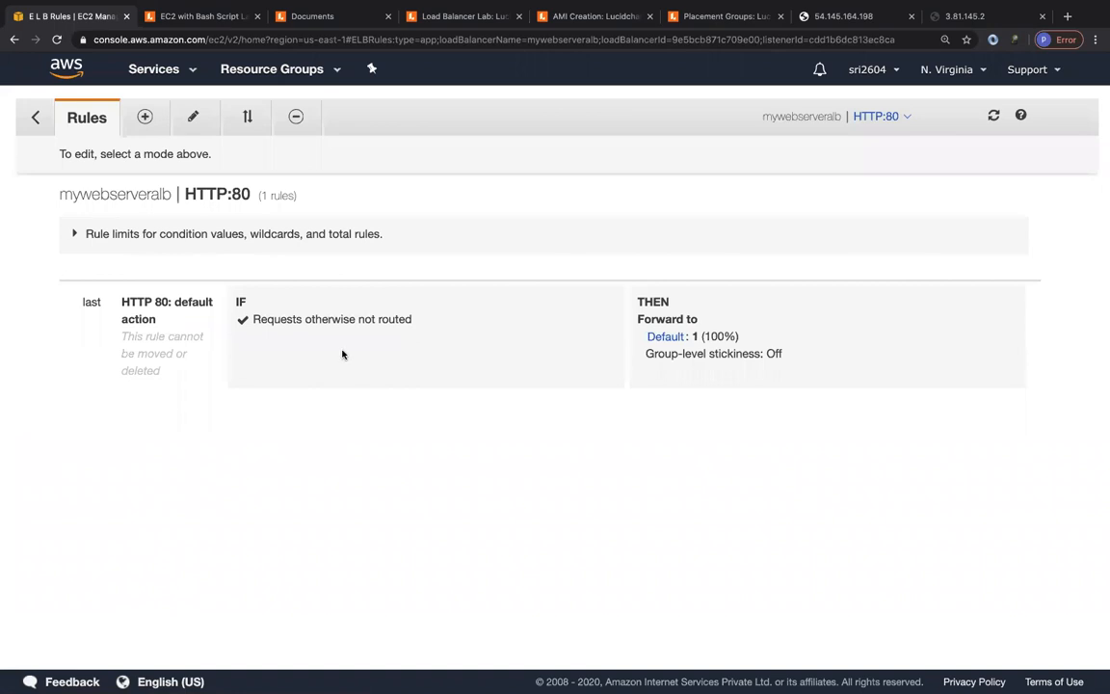
Insert a new rule on the HTTP:80 listener with the path condition /product*
click(145, 115)
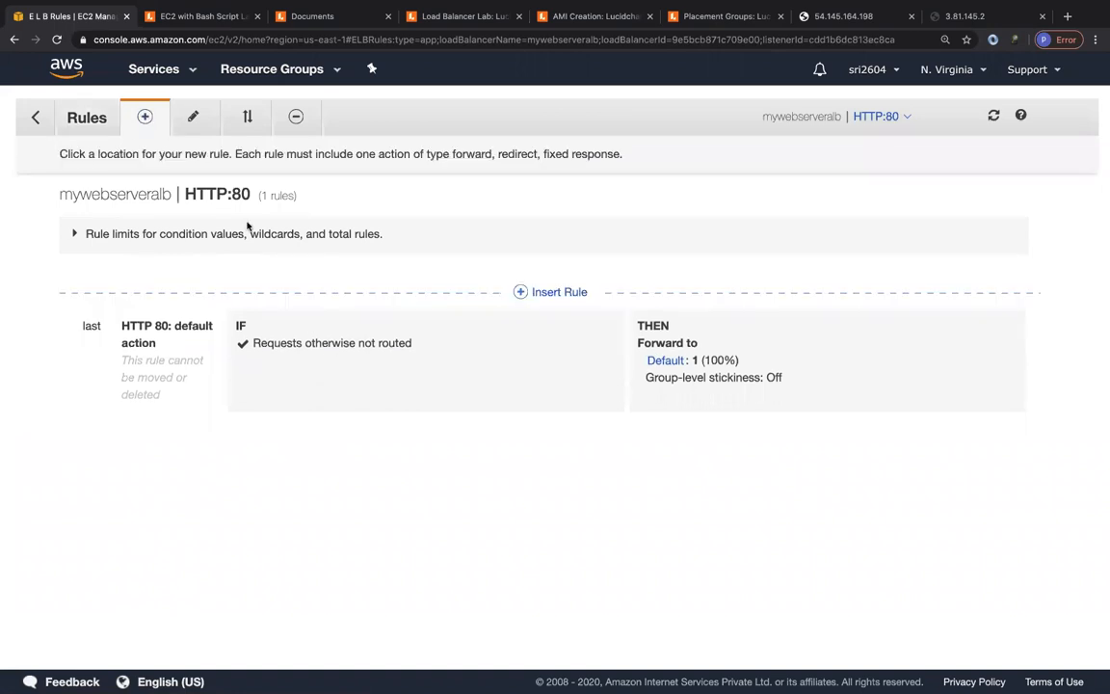
click(568, 291)
click(333, 347)
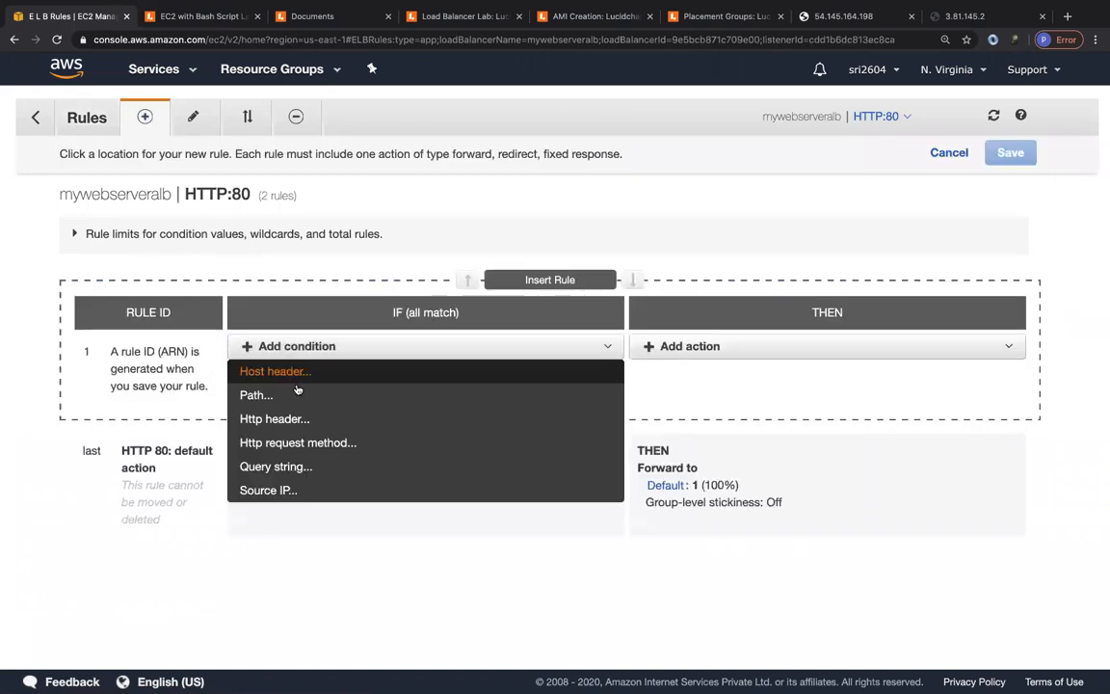
click(277, 397)
click(328, 383)
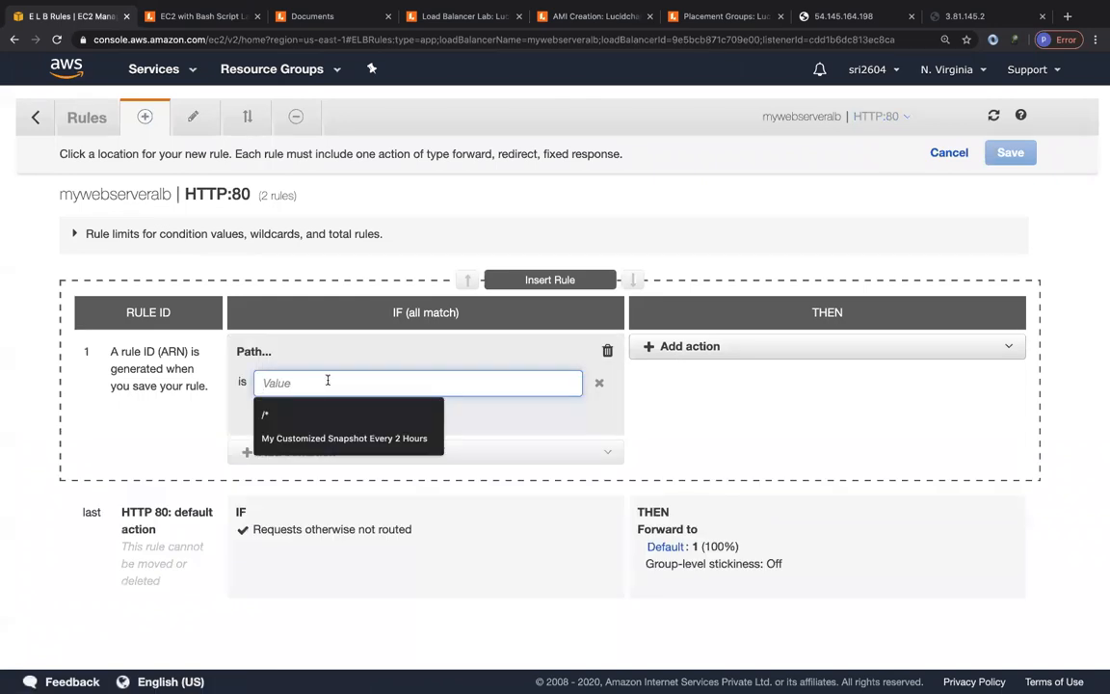
text(/)
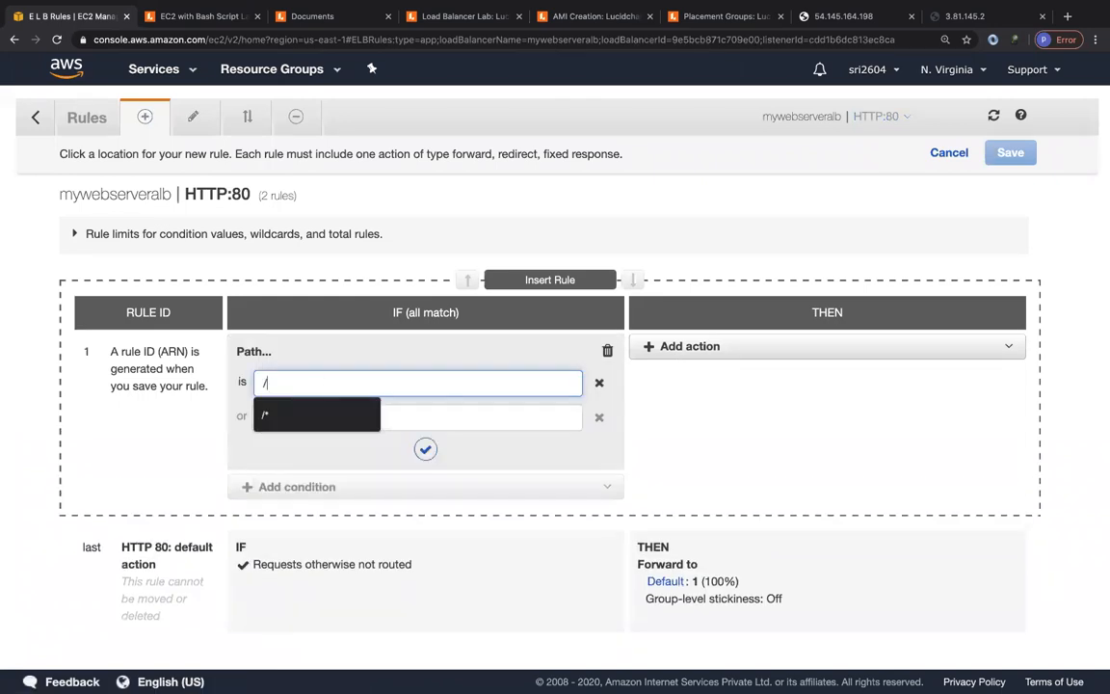
text(product*)
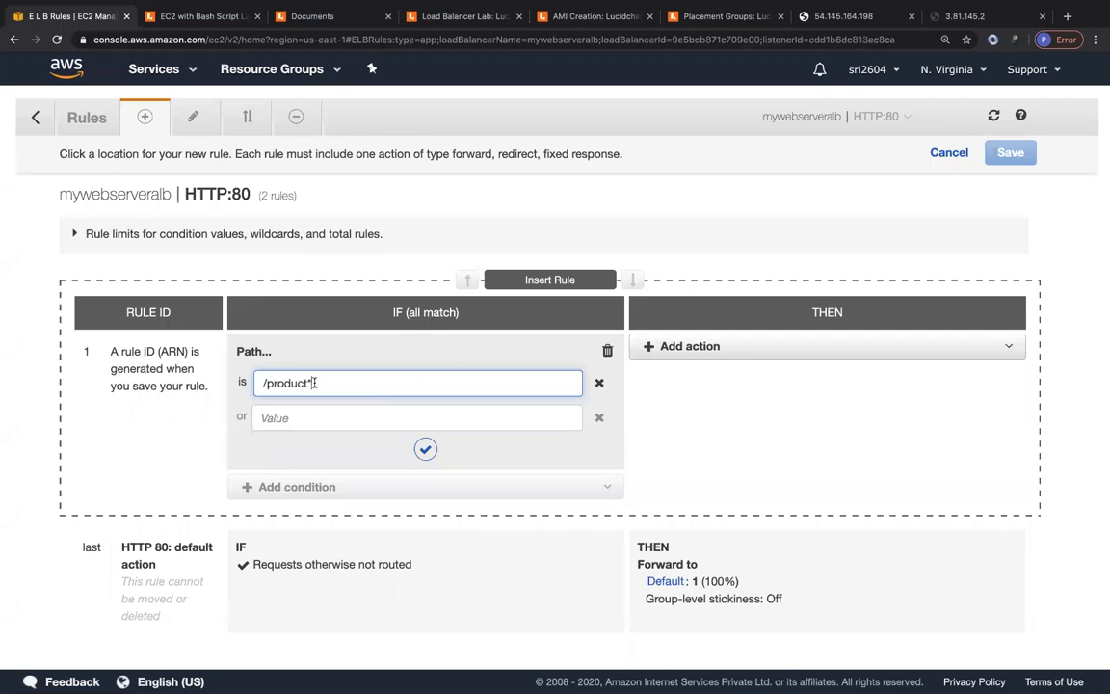
Add a Forward to action to the draft rule, view the selectable target groups, and discard the rule
click(728, 347)
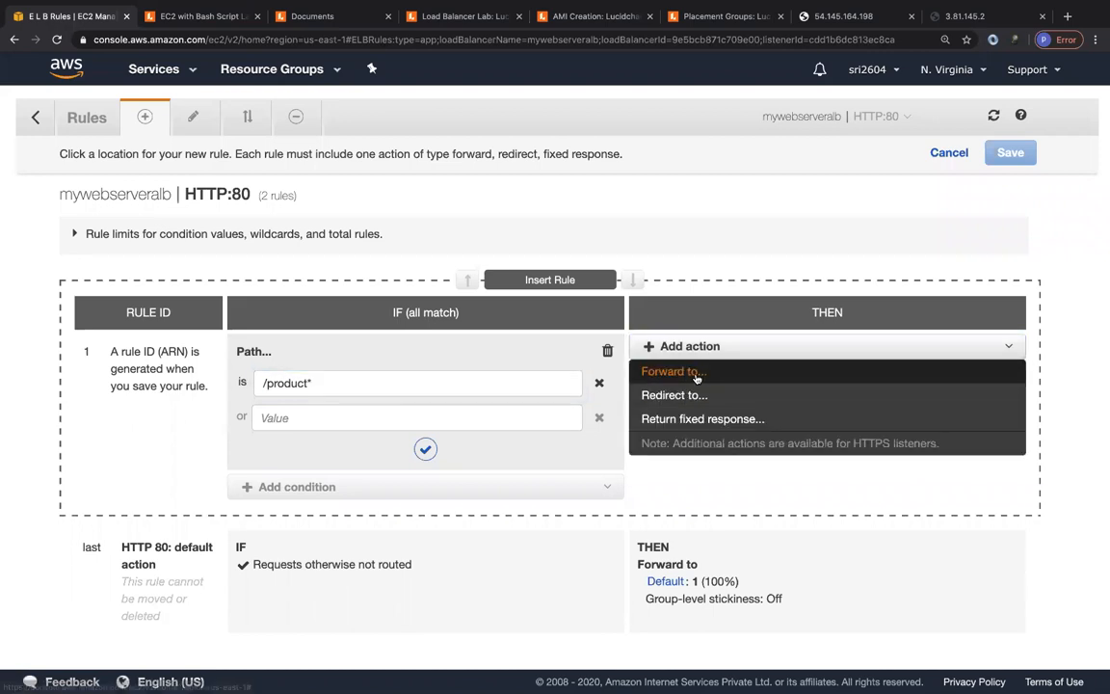
click(696, 374)
click(718, 401)
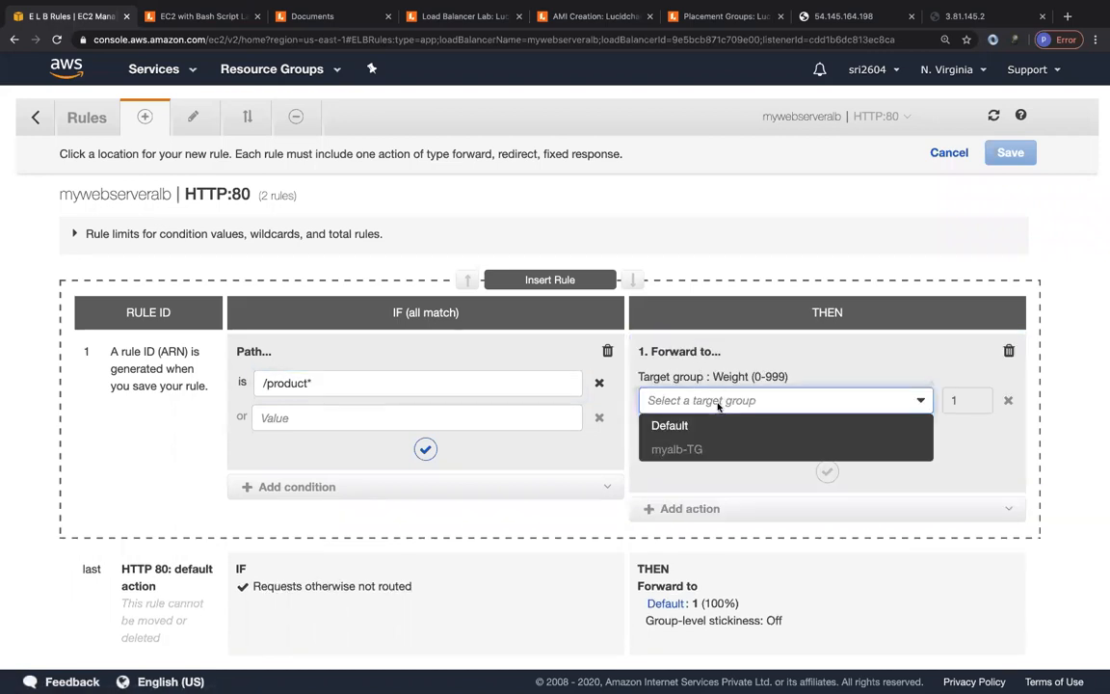
click(824, 370)
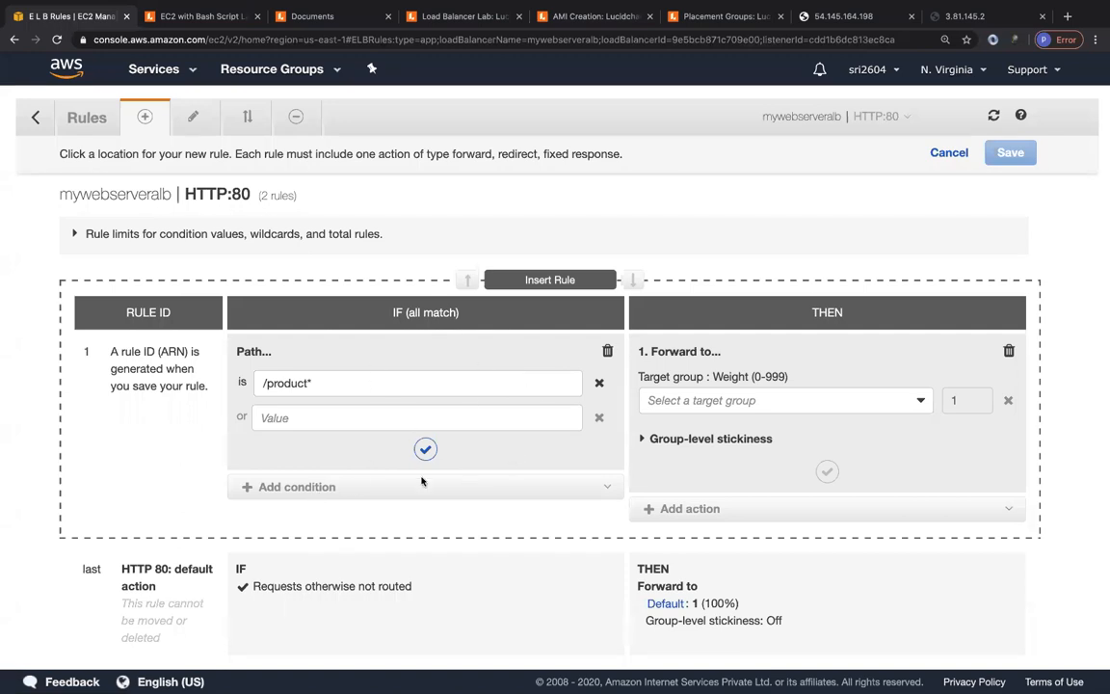
click(947, 154)
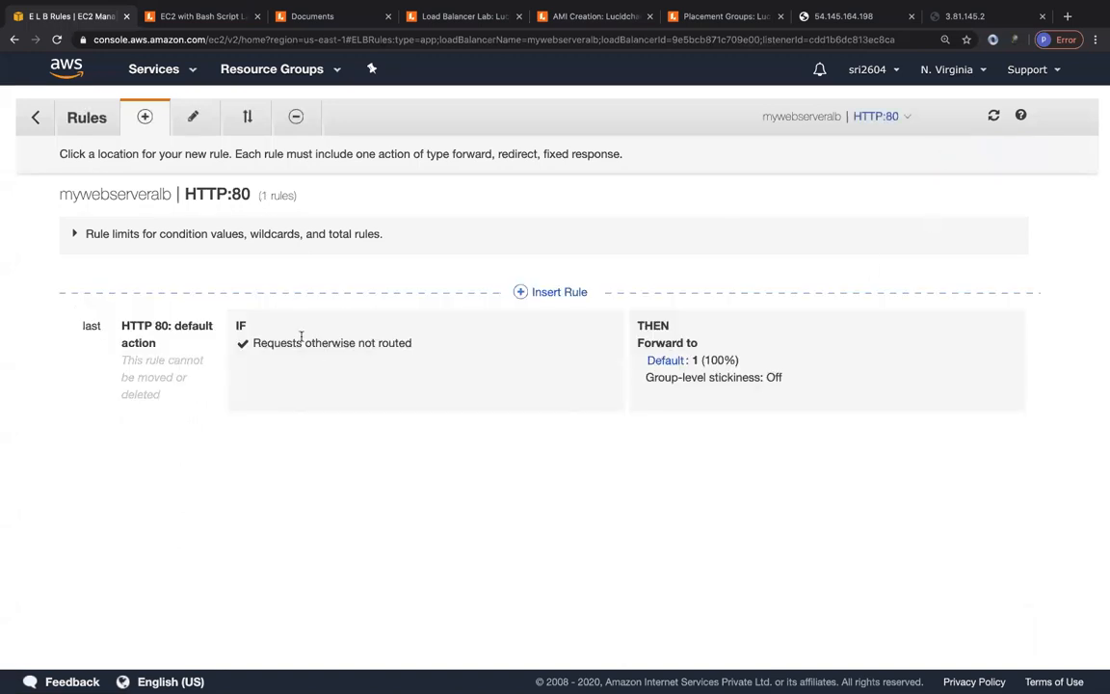
Check which condition types a new listener rule offers, cancel the rule, and return to the load balancer's listeners
click(557, 291)
click(431, 345)
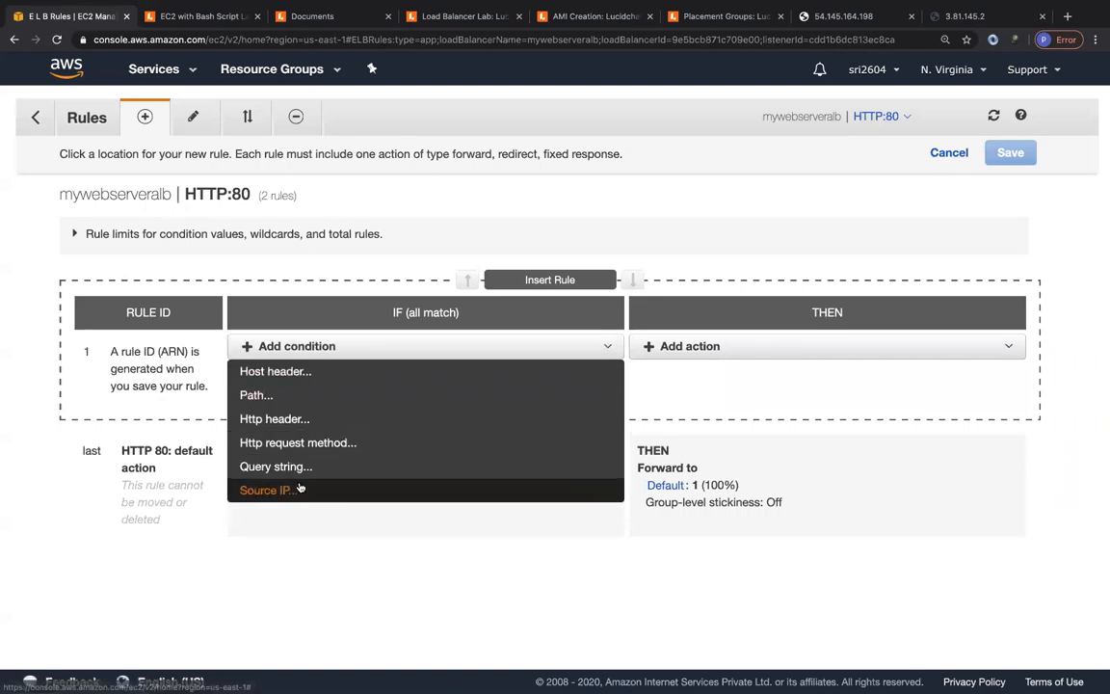
click(363, 562)
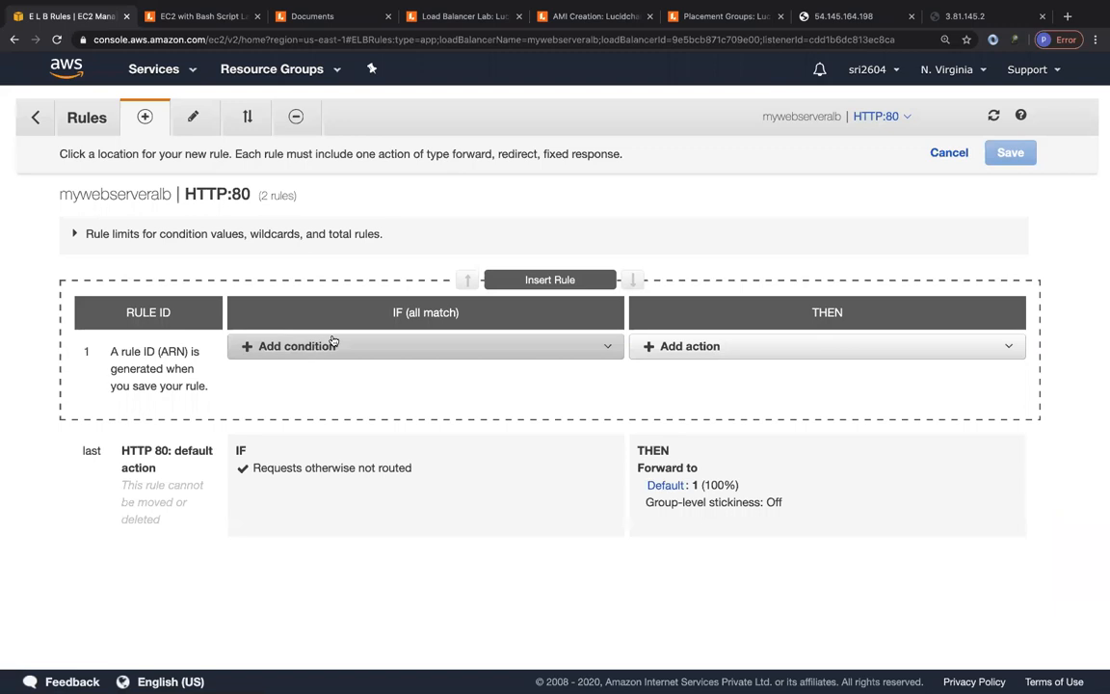
click(948, 152)
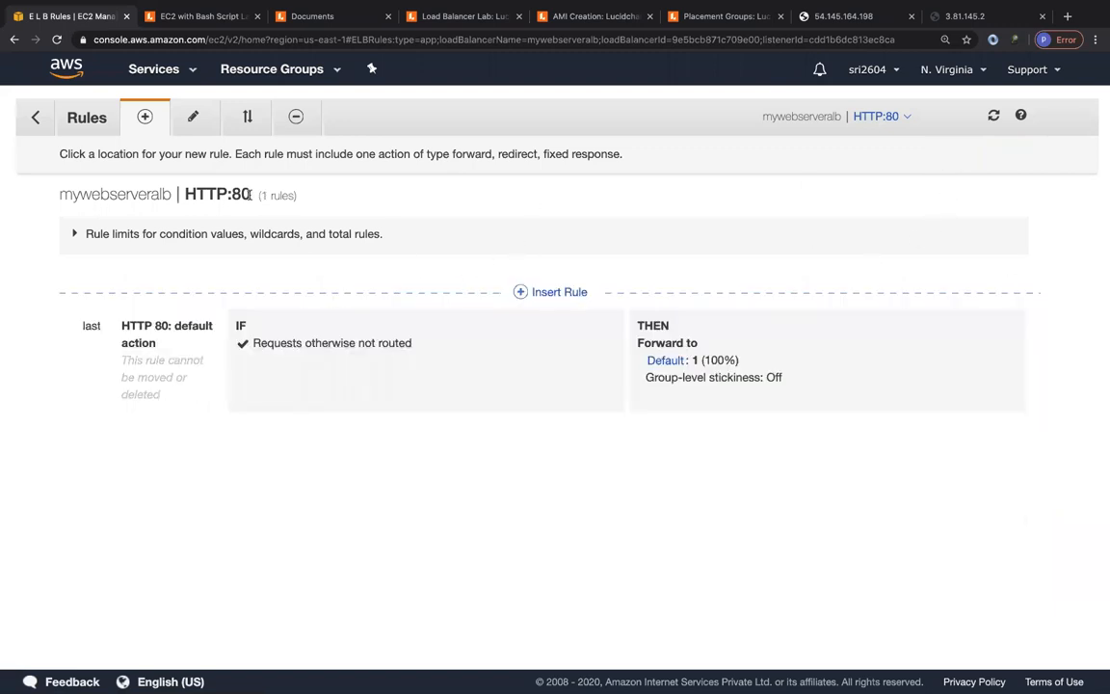
click(45, 125)
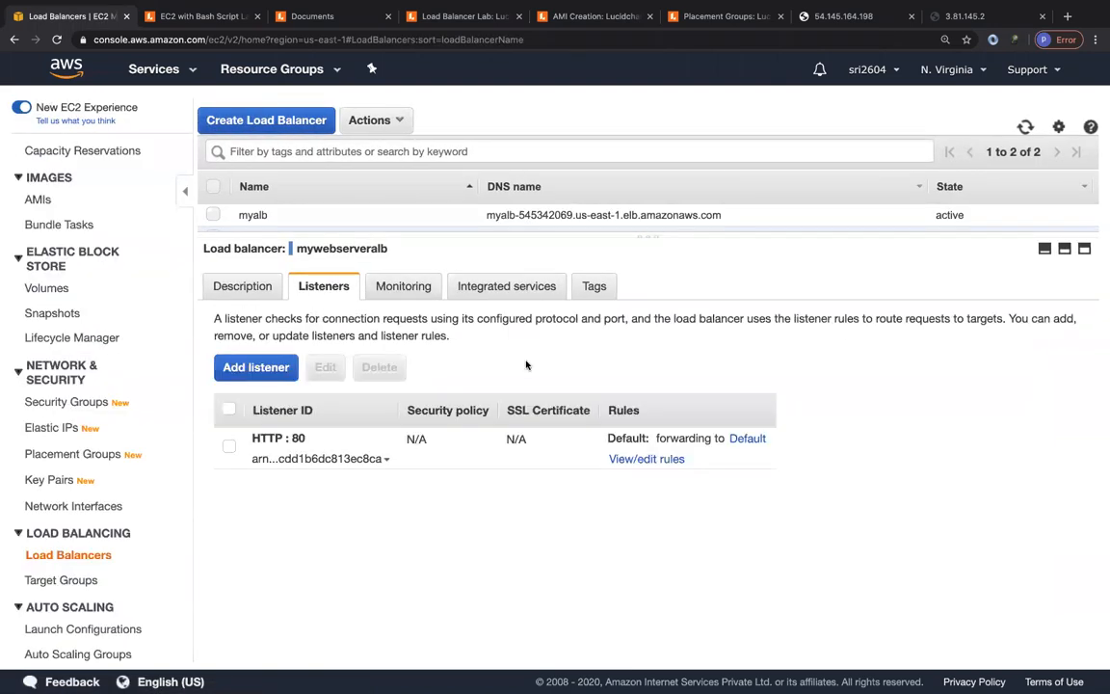
Look through the CloudWatch metrics of mywebserveralb, from target response time and requests to HTTP, connection and TLS errors
click(398, 294)
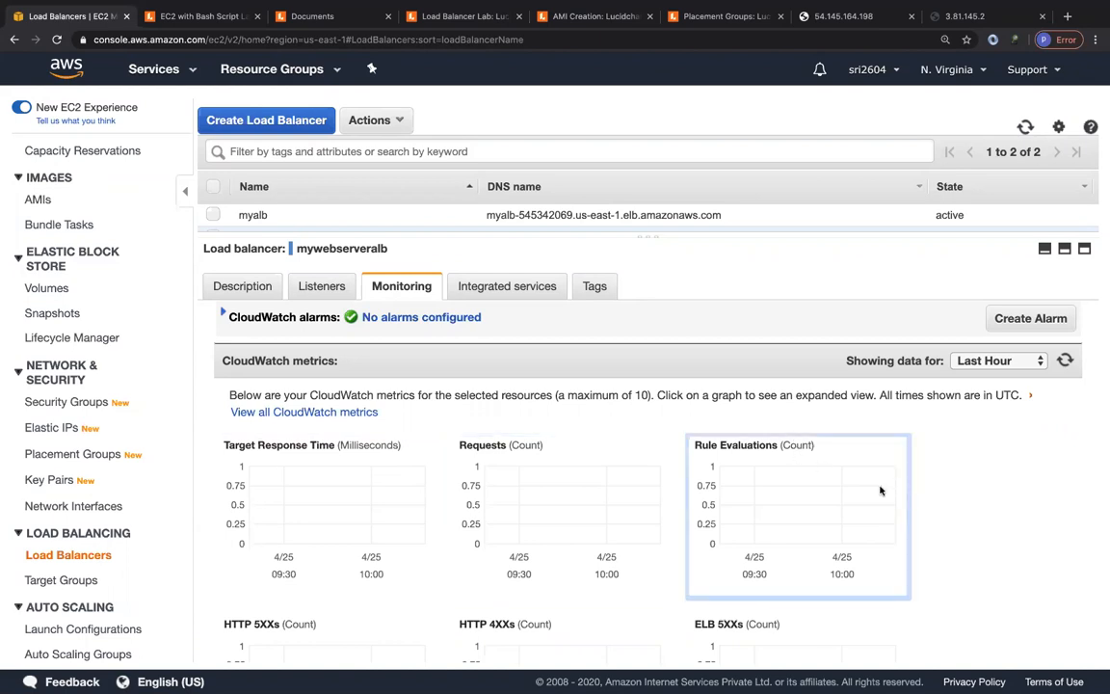
scroll(912, 513, down, 3)
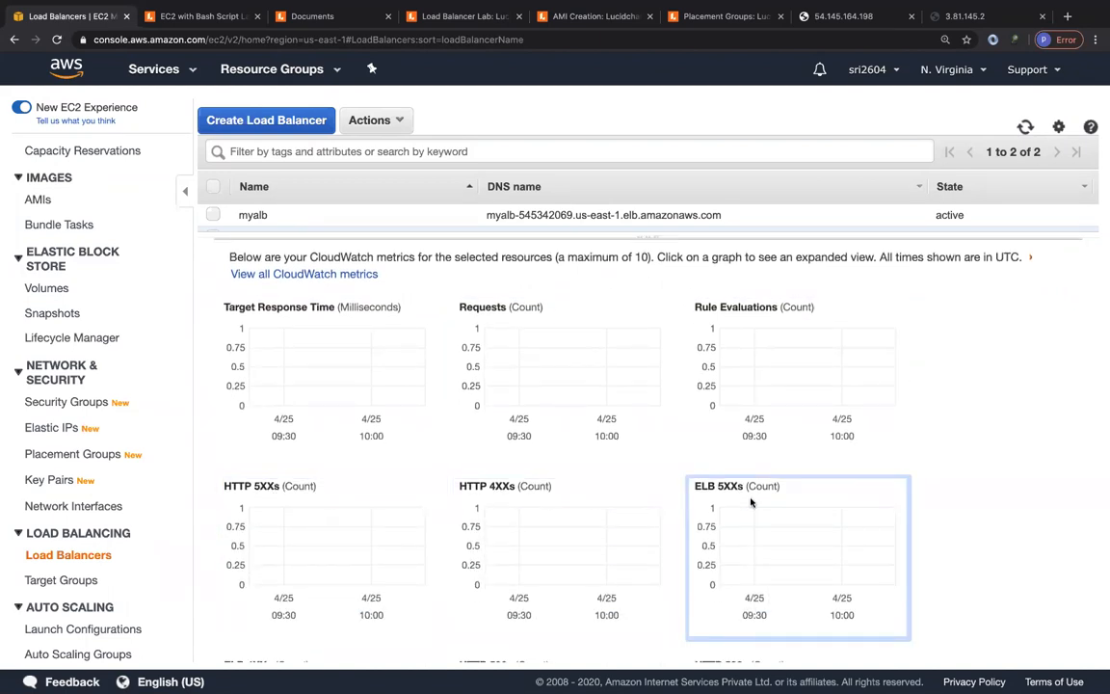
scroll(750, 501, down, 5)
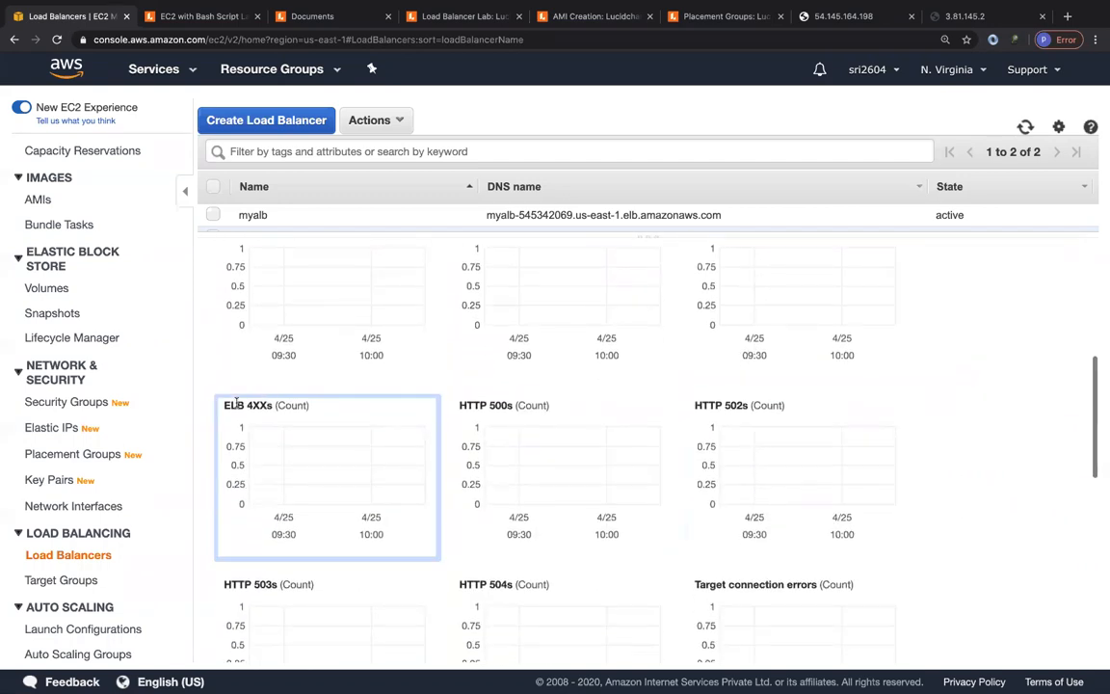
scroll(674, 400, down, 1)
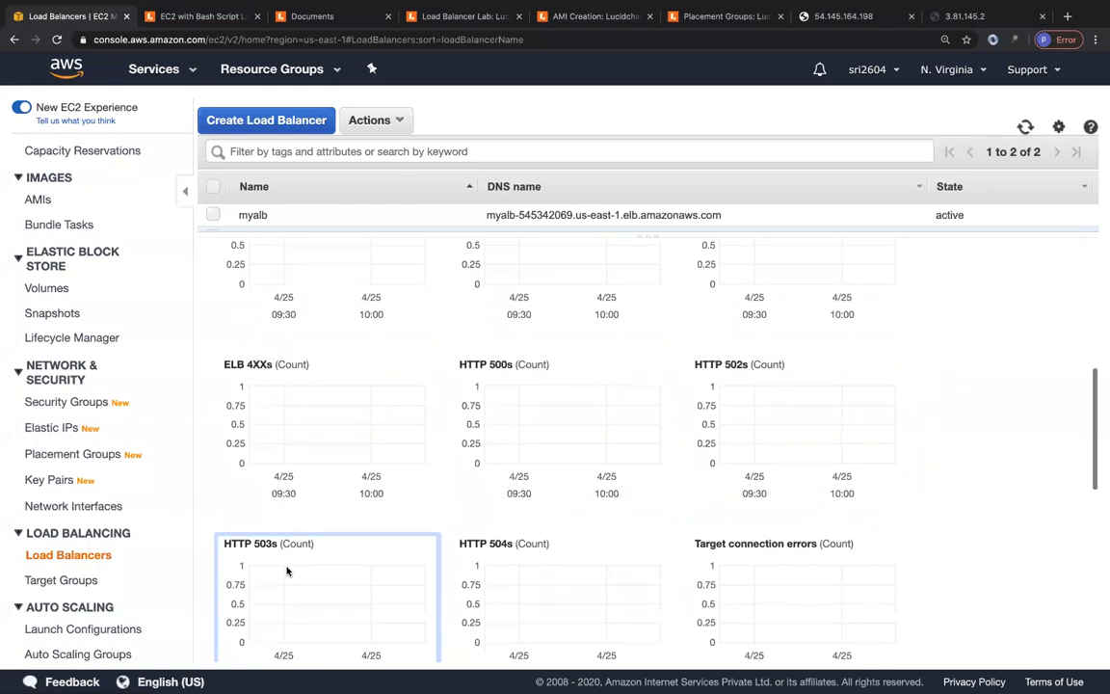
scroll(385, 520, down, 2)
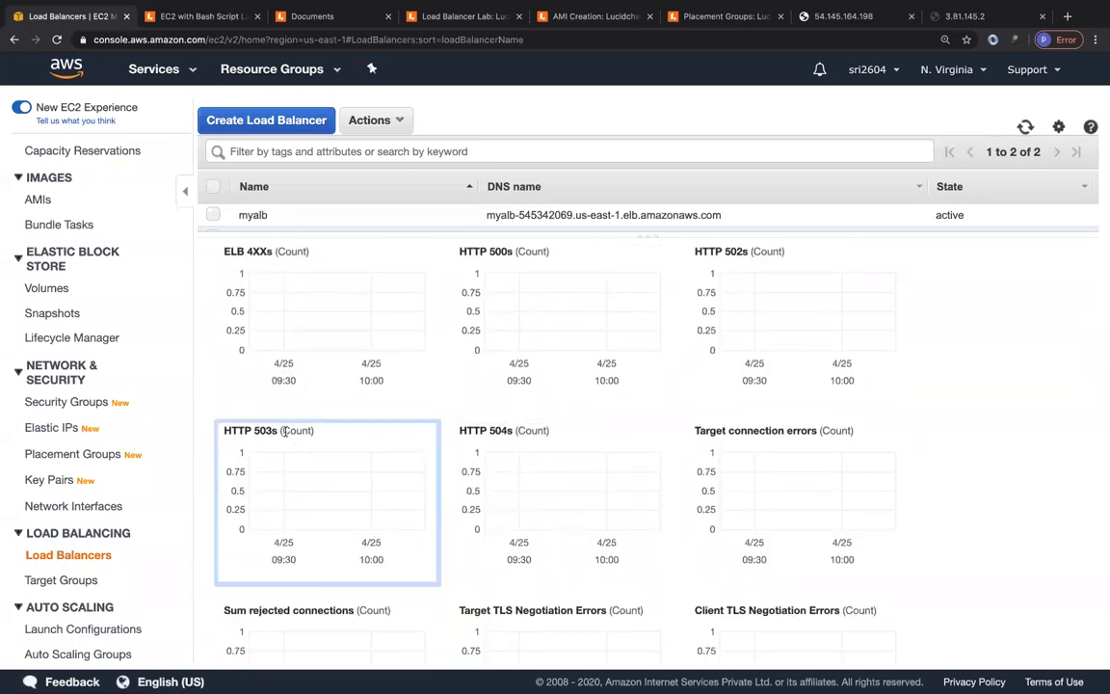
scroll(615, 464, down, 3)
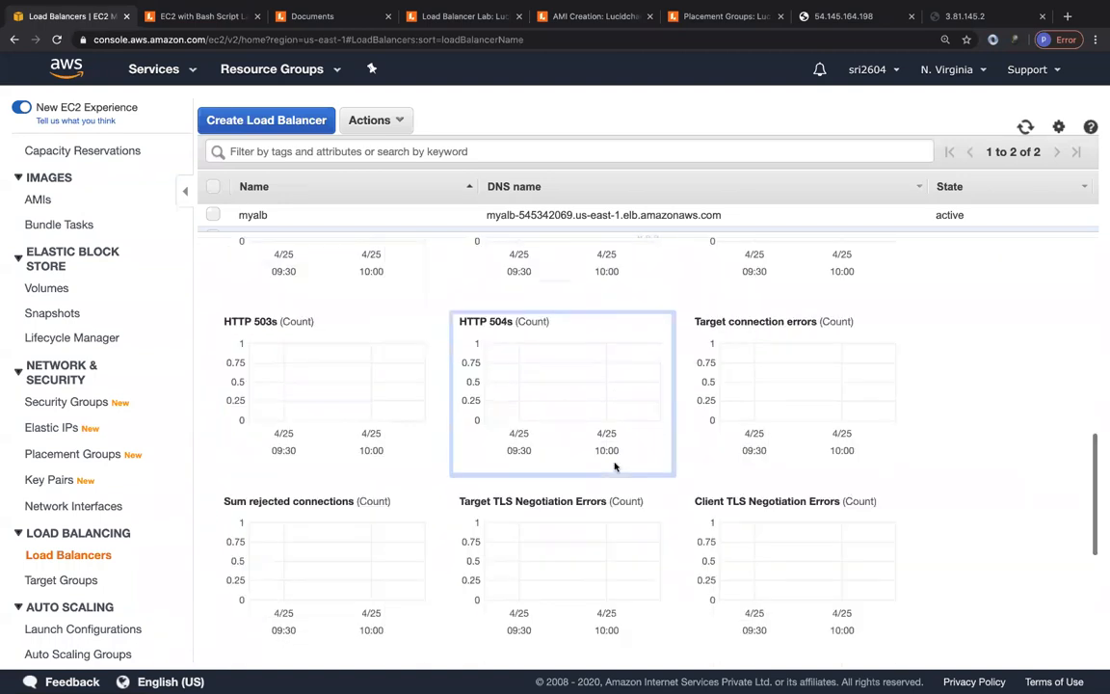
scroll(614, 466, down, 5)
scroll(614, 466, up, 10)
scroll(614, 467, up, 4)
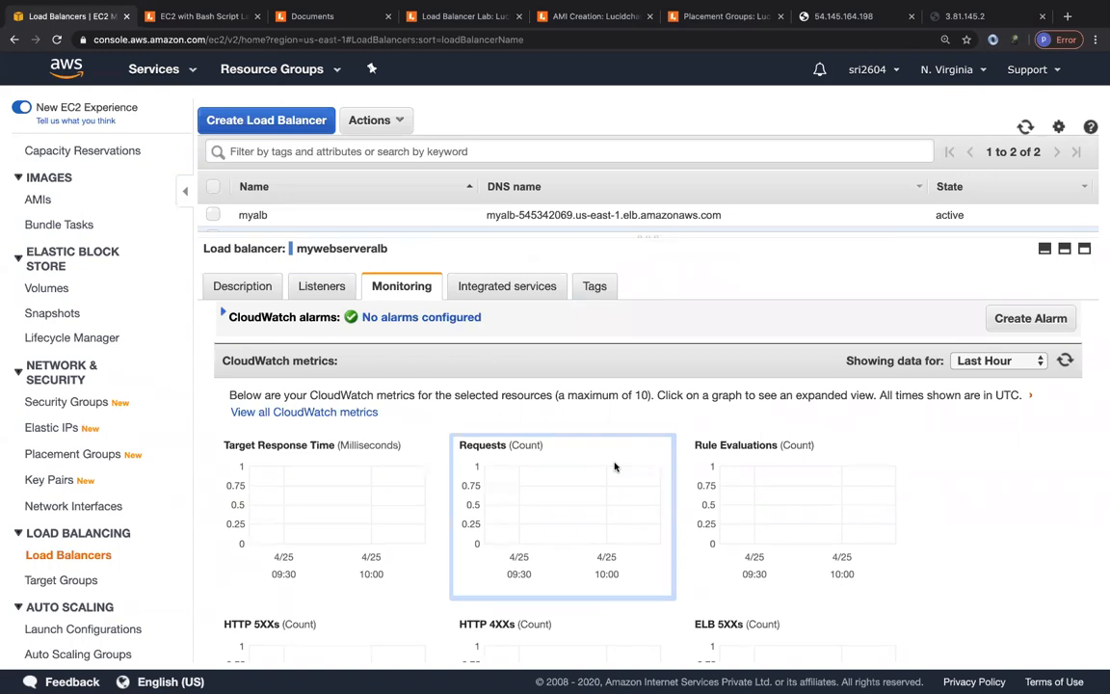
Review the services that integrate with mywebserveralb and enlarge the load balancer list to check its state
click(485, 285)
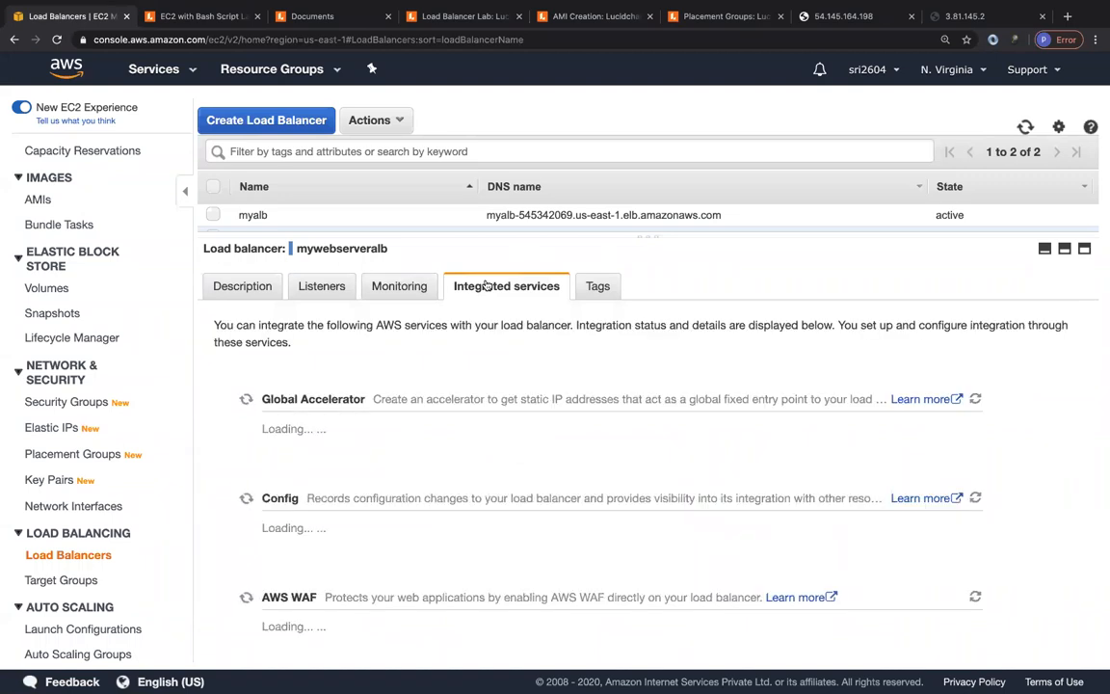
scroll(377, 467, down, 3)
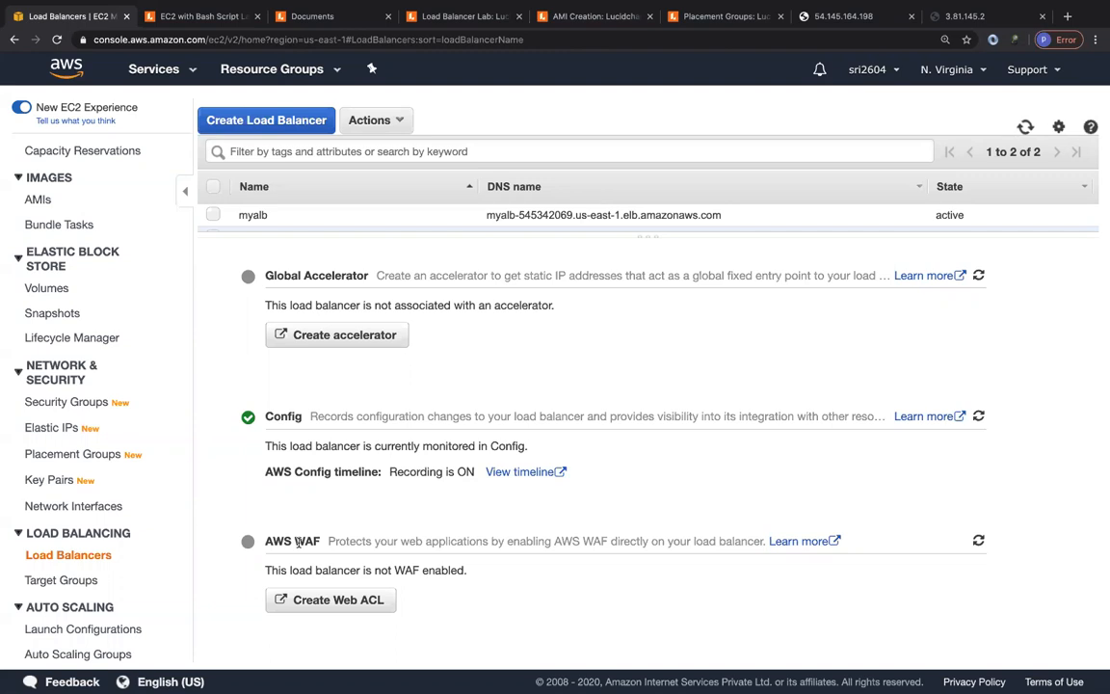
scroll(377, 361, up, 3)
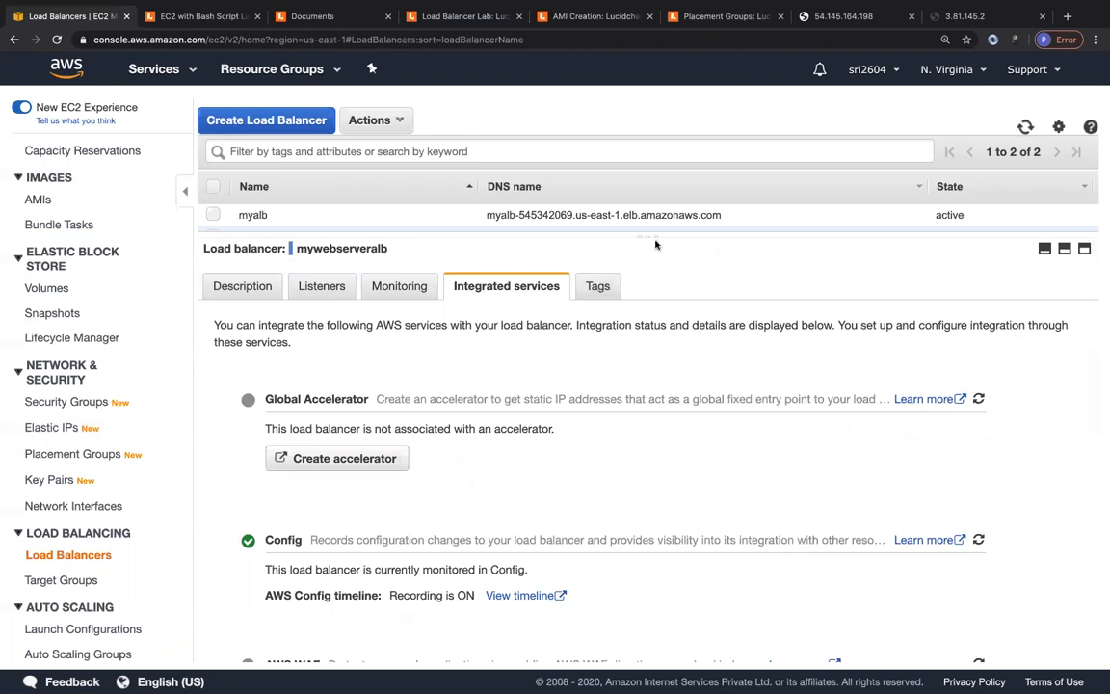
drag(649, 237, 650, 318)
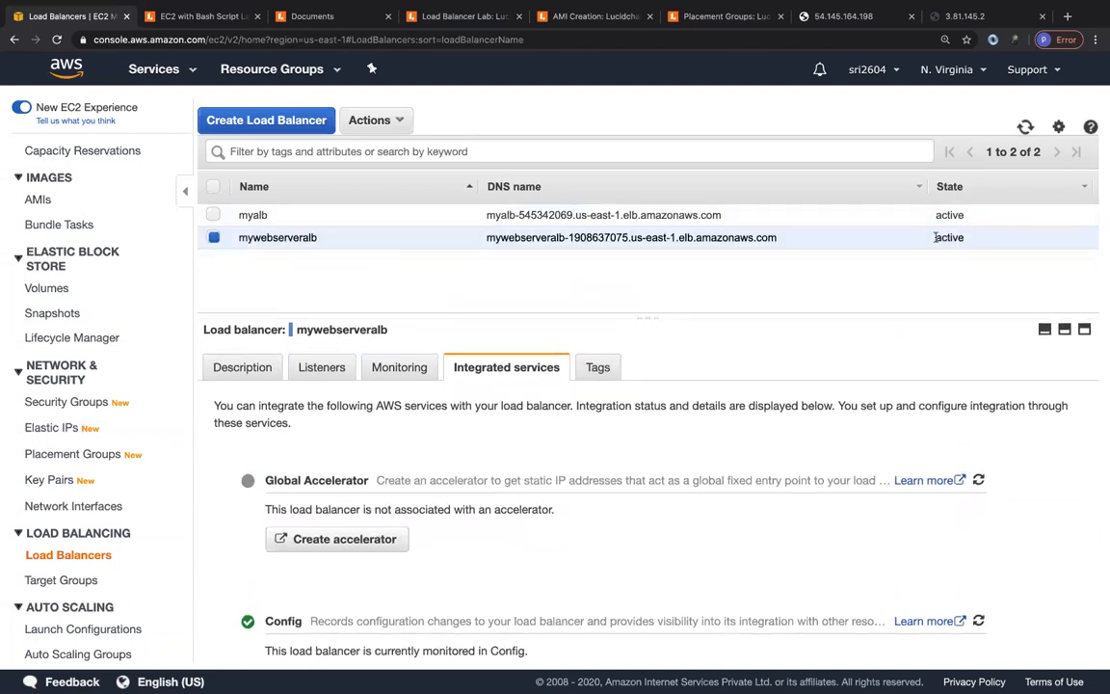
Select the Default target group, widen its Load Balancer column to read the full name, and review its basic configuration and attributes
drag(654, 322, 651, 274)
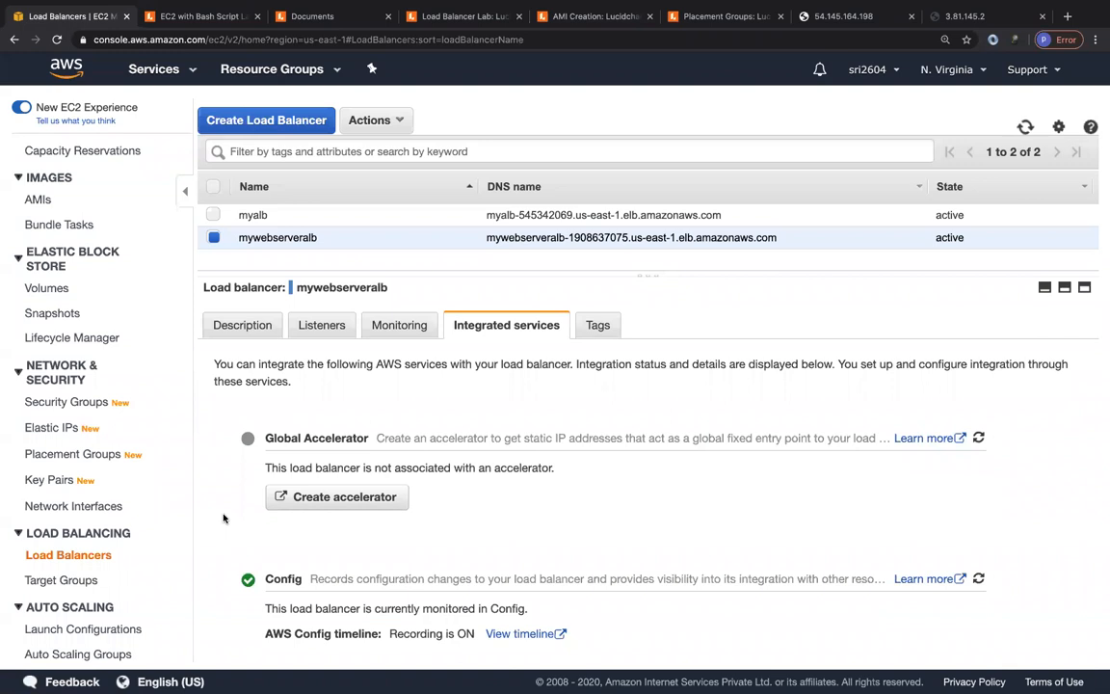
click(68, 582)
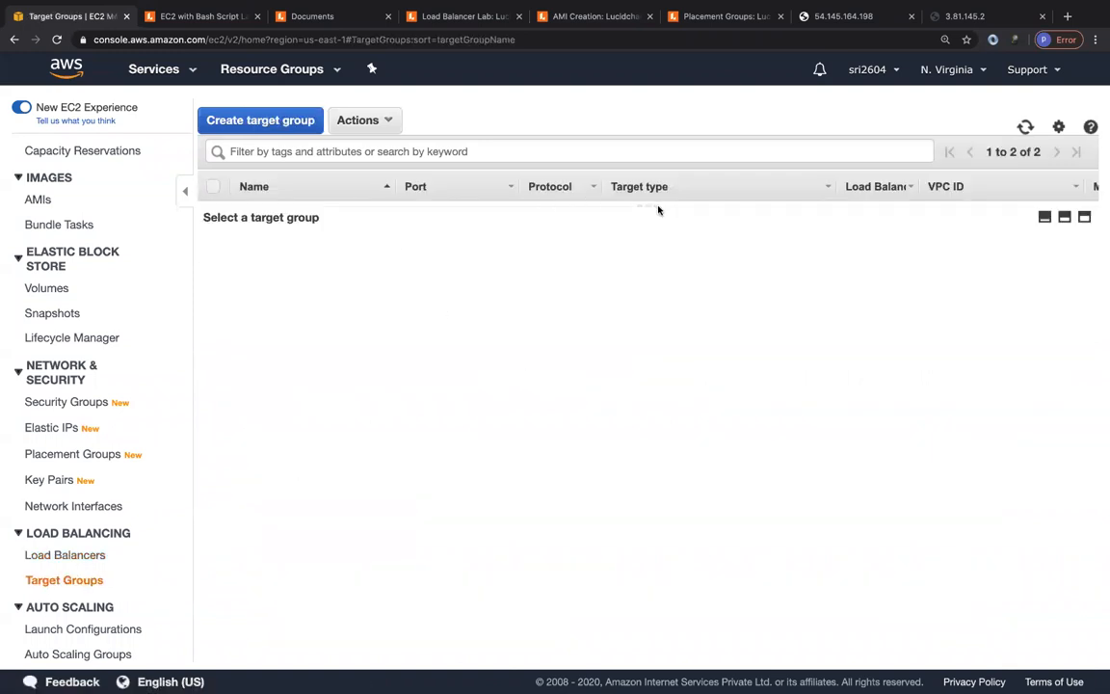
click(357, 216)
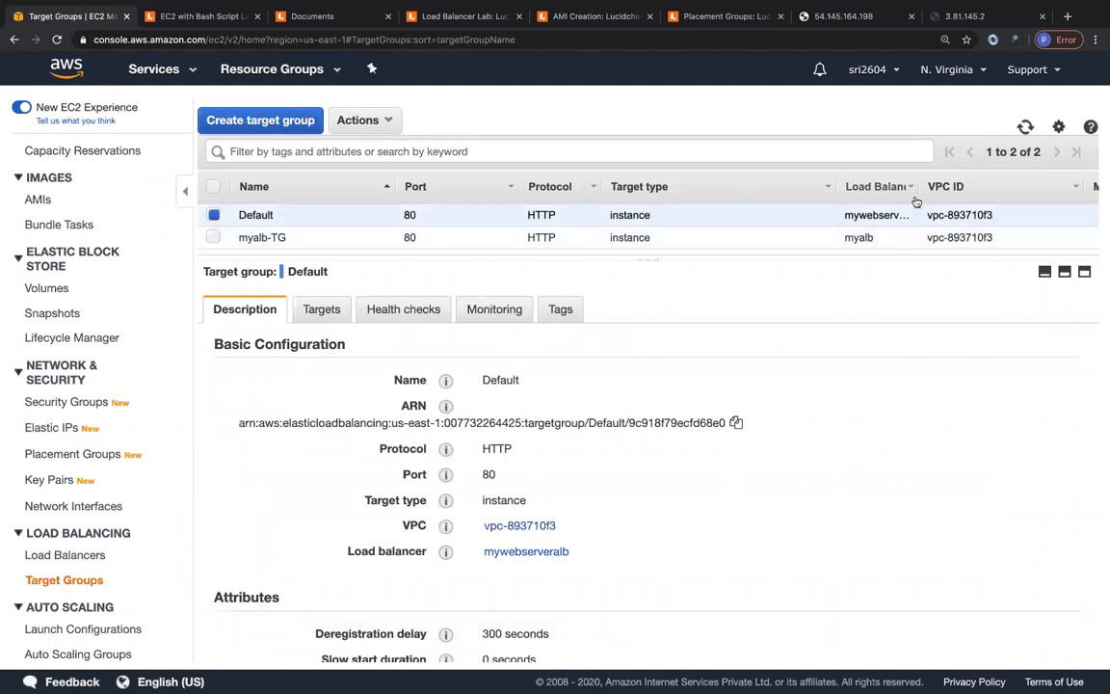
drag(921, 186, 977, 186)
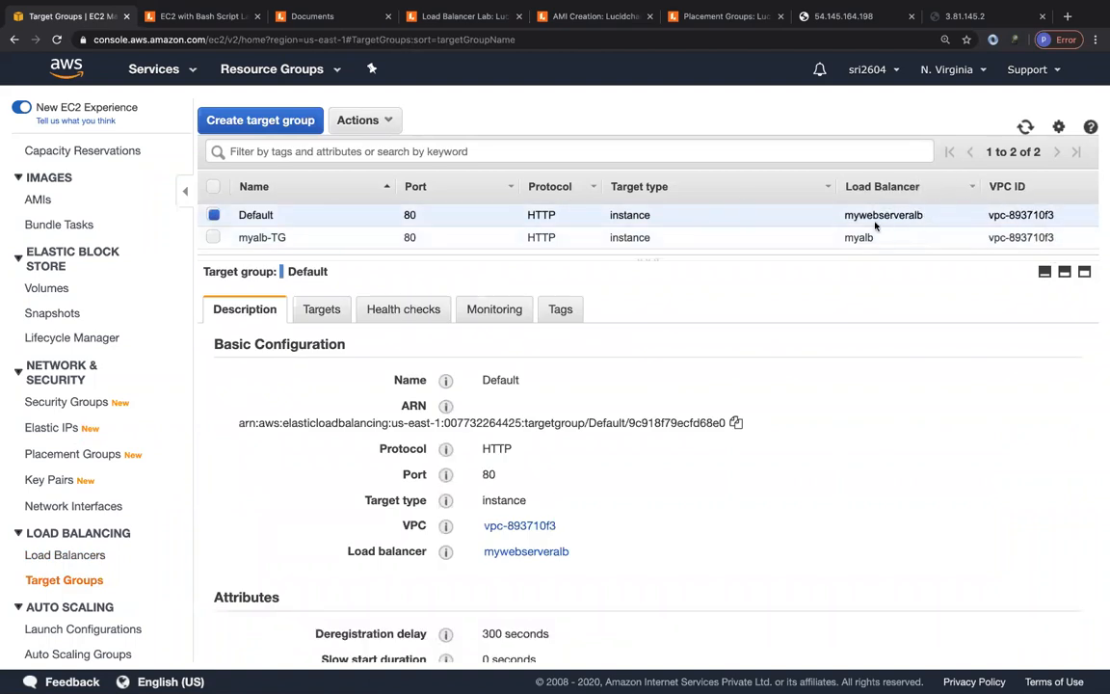
scroll(617, 501, down, 1)
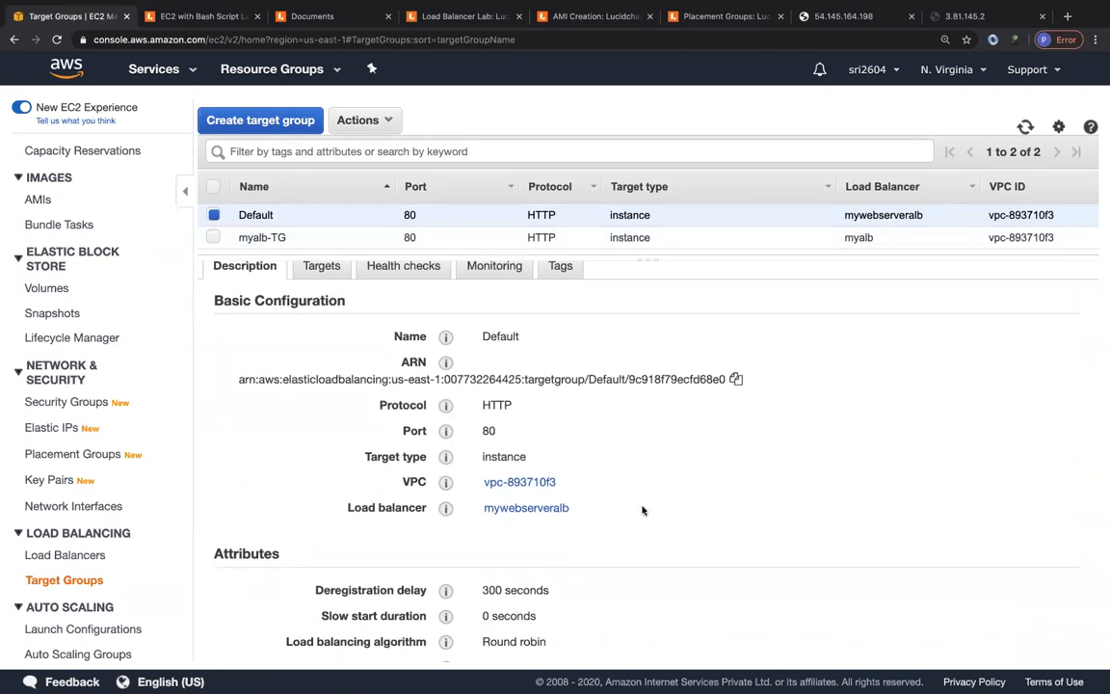
scroll(641, 510, down, 1)
scroll(642, 511, up, 2)
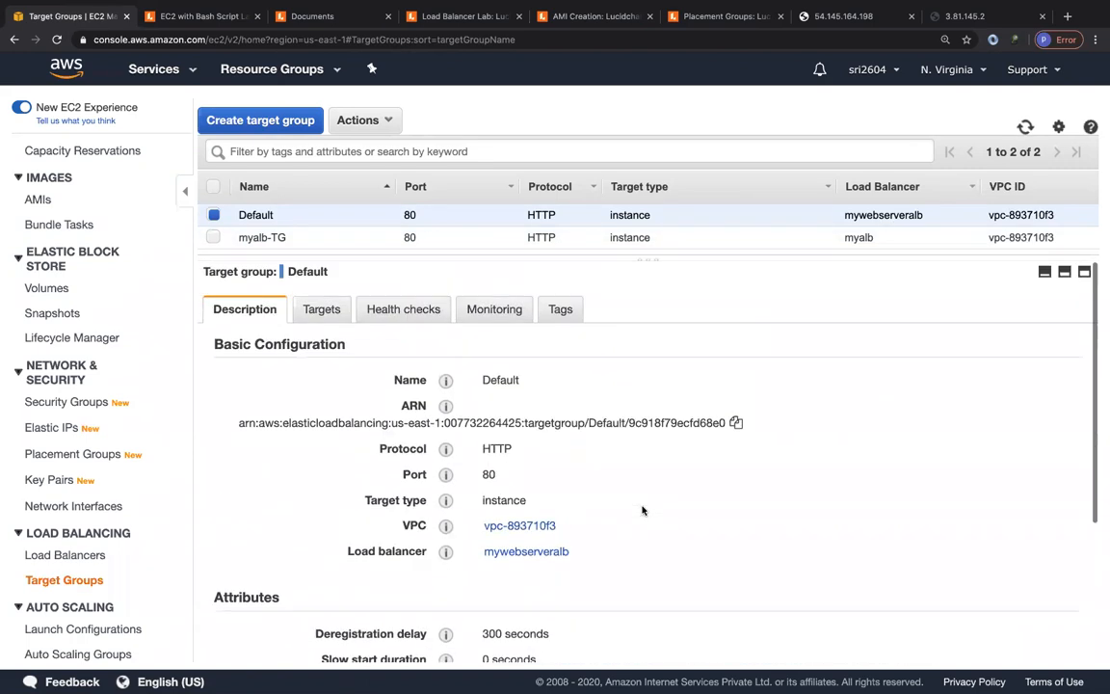
Check the health status of the Default target group's registered targets and view the web server pages at 54.145.164.198 and 3.81.145.2
click(322, 310)
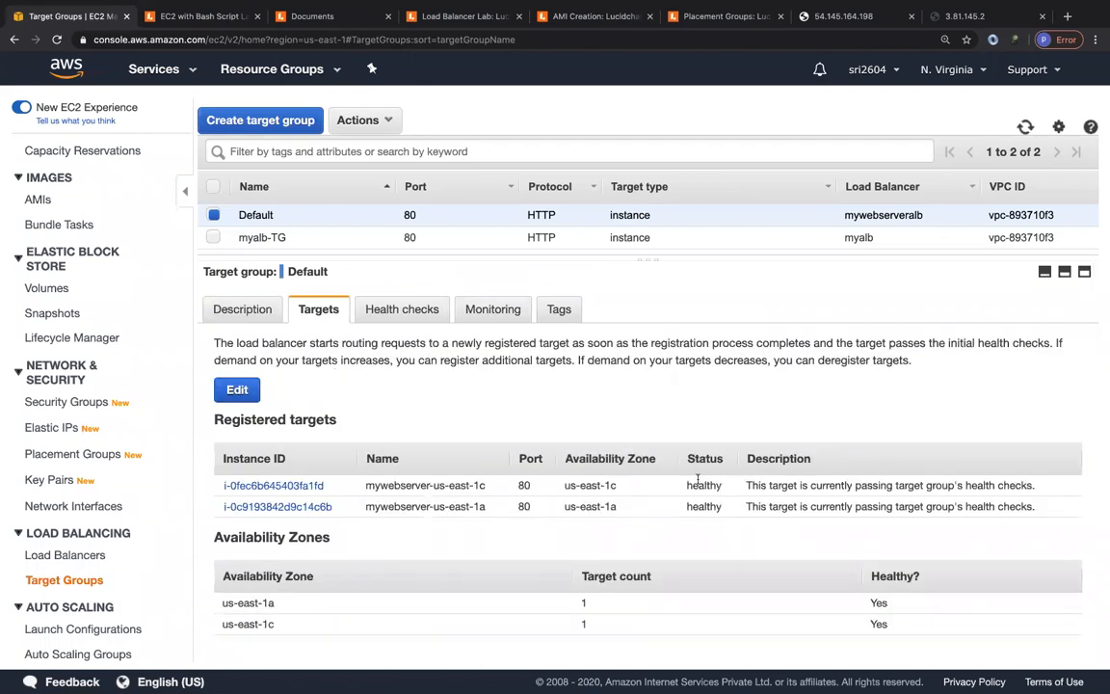
double_click(703, 506)
drag(685, 484, 730, 485)
click(729, 485)
click(840, 17)
click(940, 26)
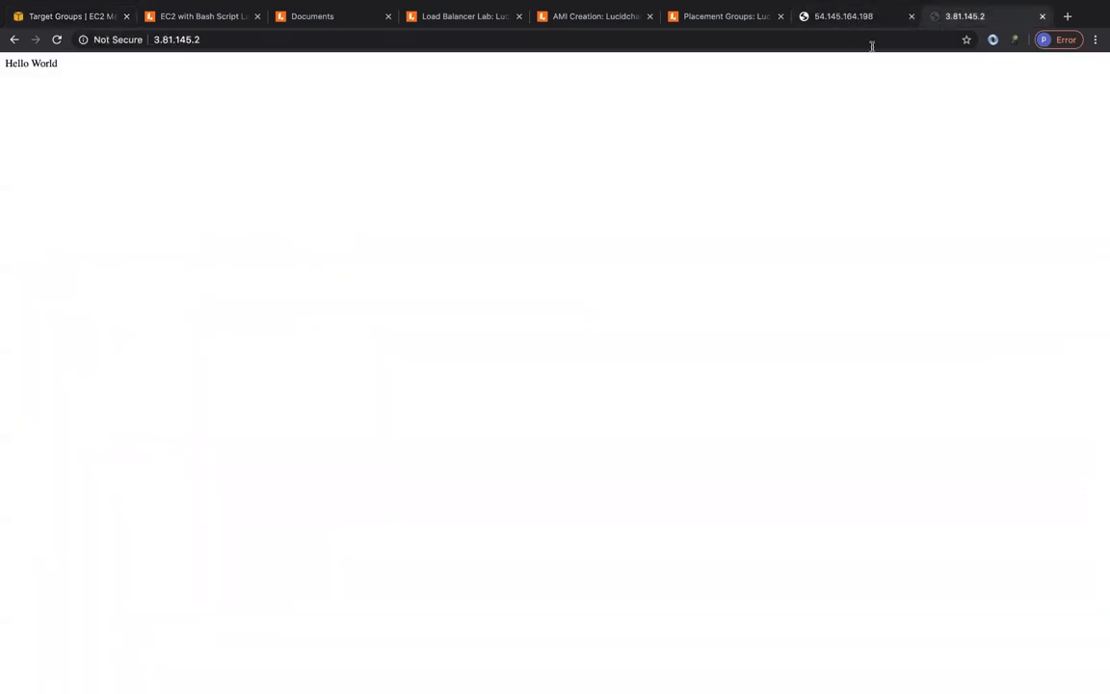
click(50, 19)
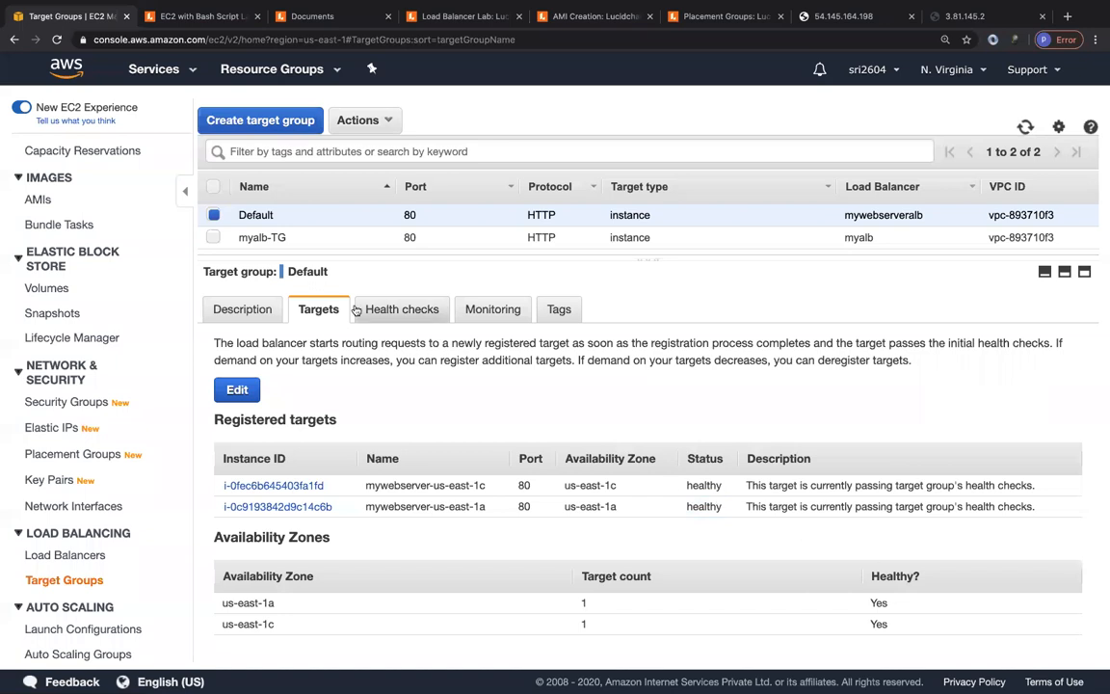
Review the Default target group's health check settings and recheck the status of its two registered targets
click(409, 309)
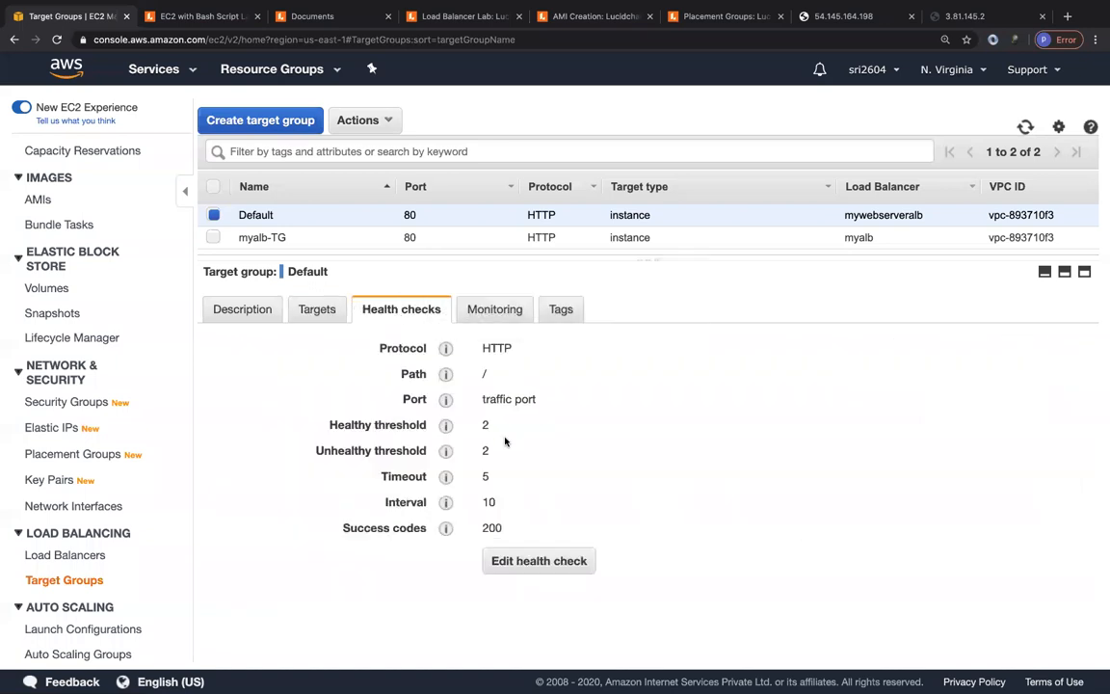
drag(481, 349, 513, 353)
click(321, 315)
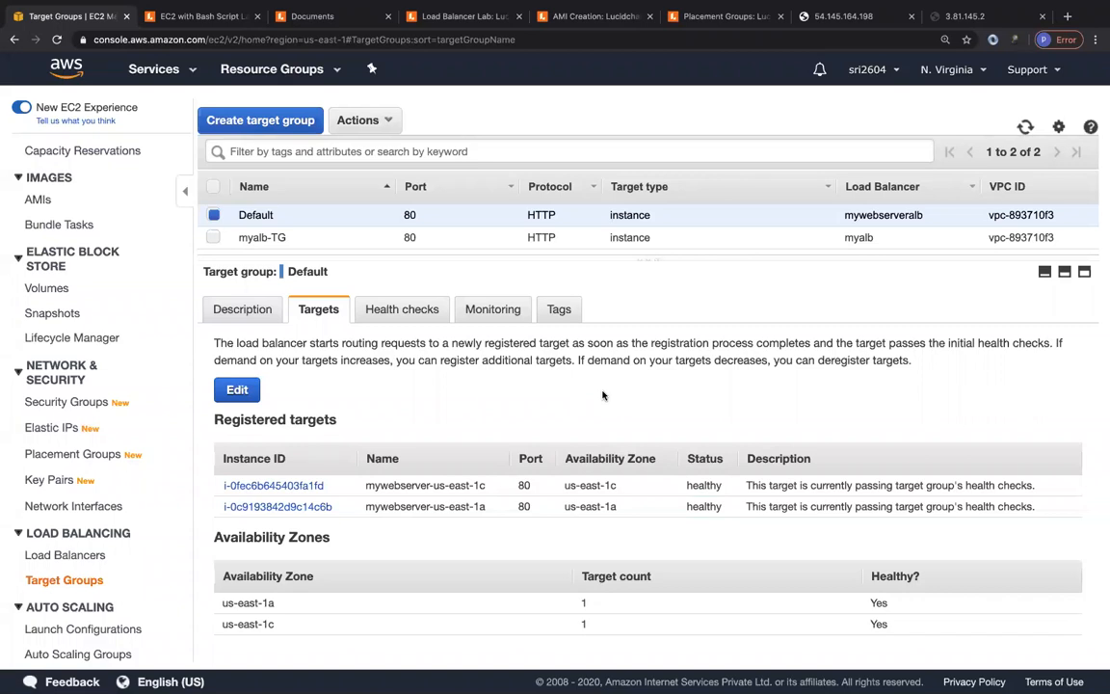
mouse_move(684, 485)
mouse_down()
mouse_move(720, 484)
mouse_move(703, 501)
mouse_move(720, 503)
mouse_up()
click(720, 486)
click(719, 503)
Open the Default target group's health check for editing, view the adjustable settings, and close it without saving
click(401, 309)
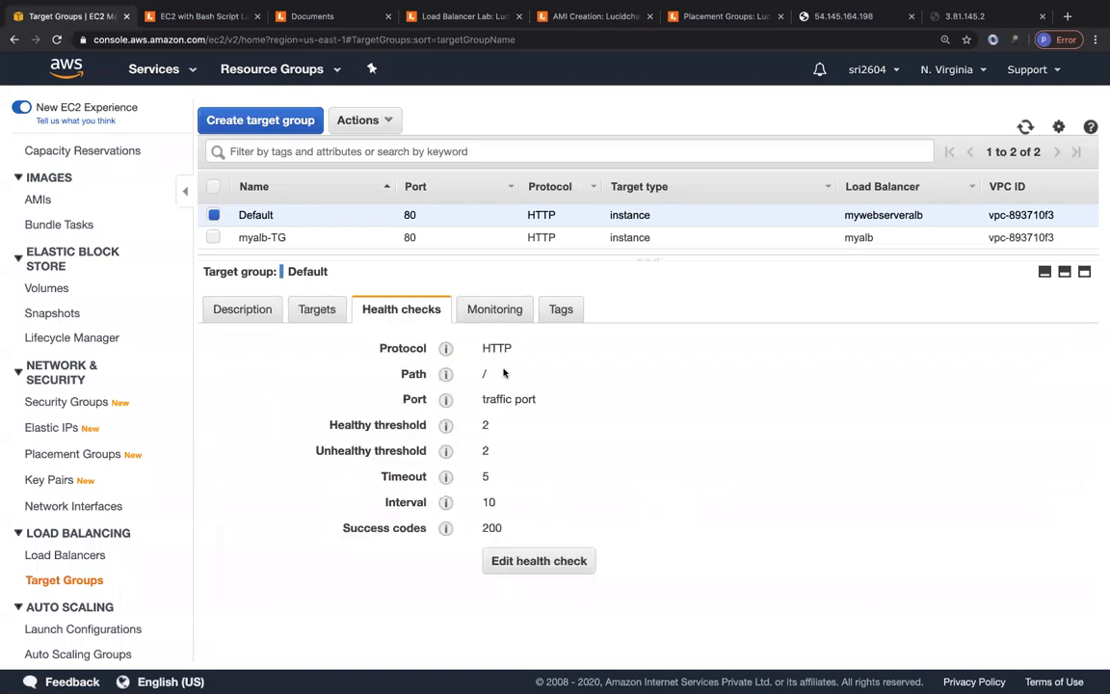
click(538, 561)
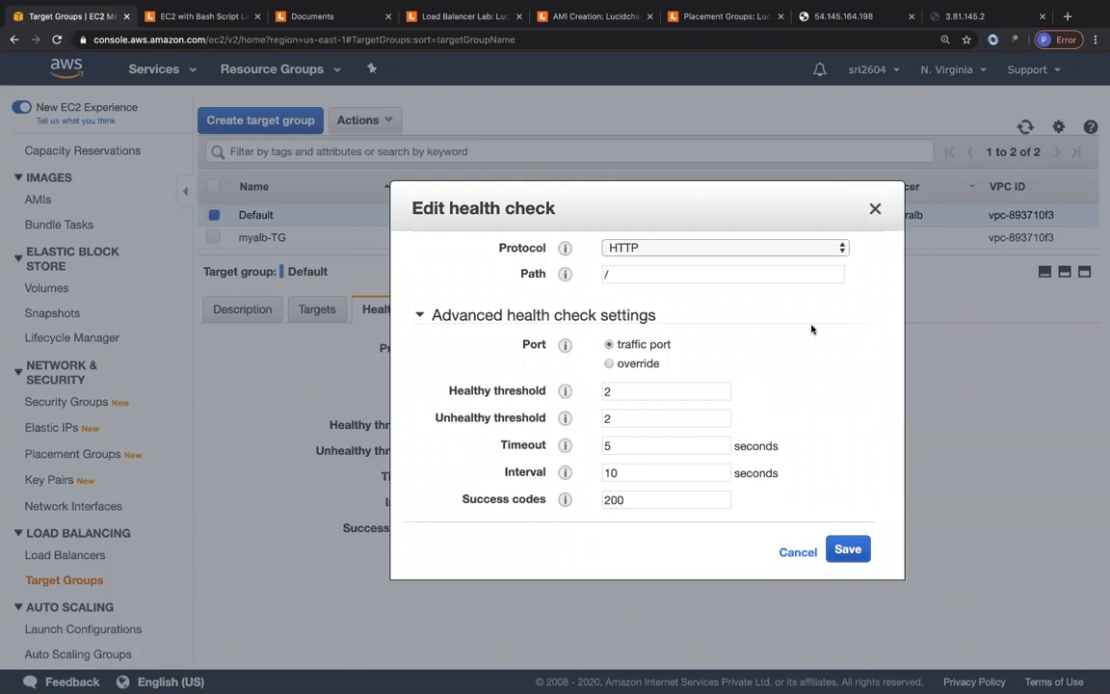
click(874, 208)
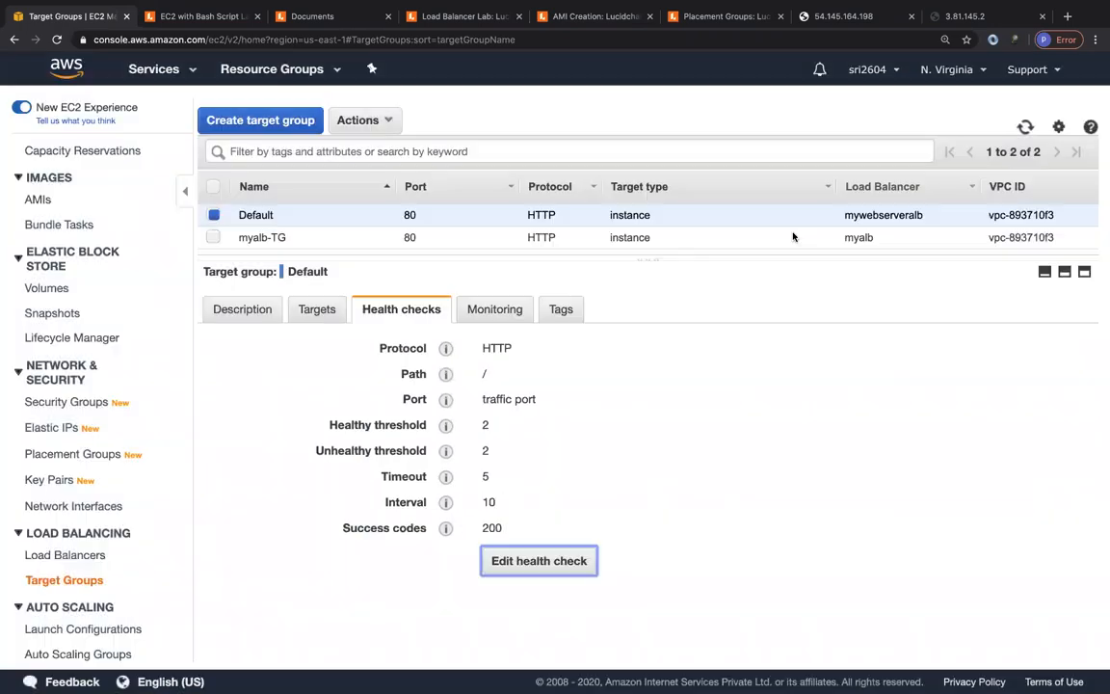
Look through the Default target group's CloudWatch metrics, from healthy and unhealthy hosts to HTTP responses and request count per target
click(503, 314)
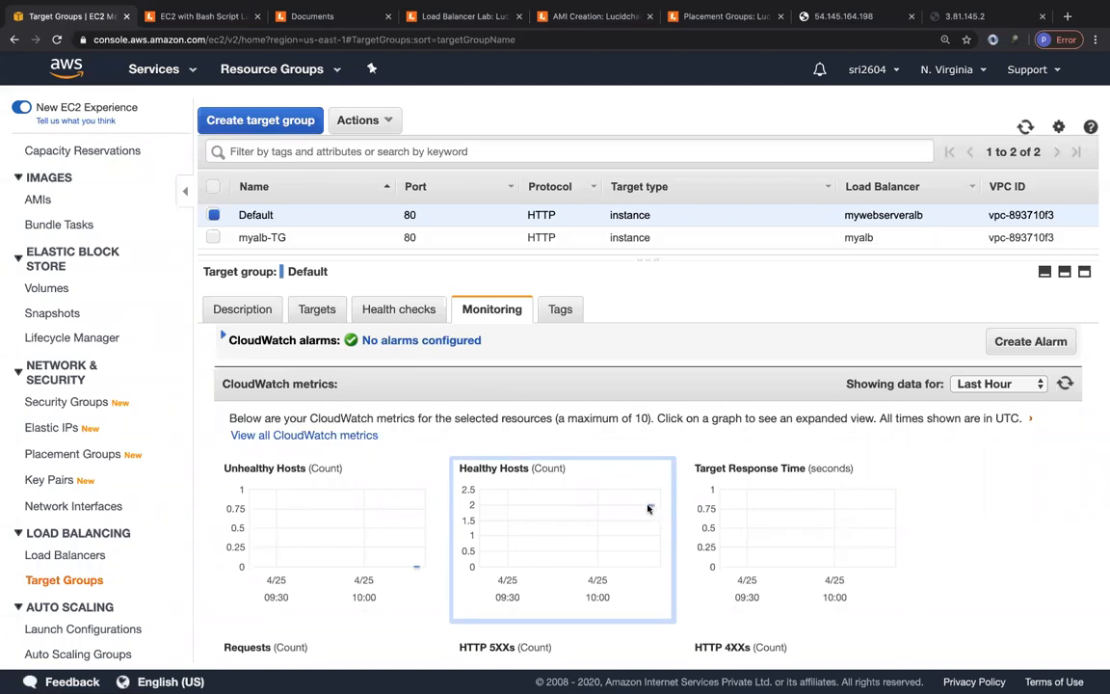
scroll(533, 510, down, 3)
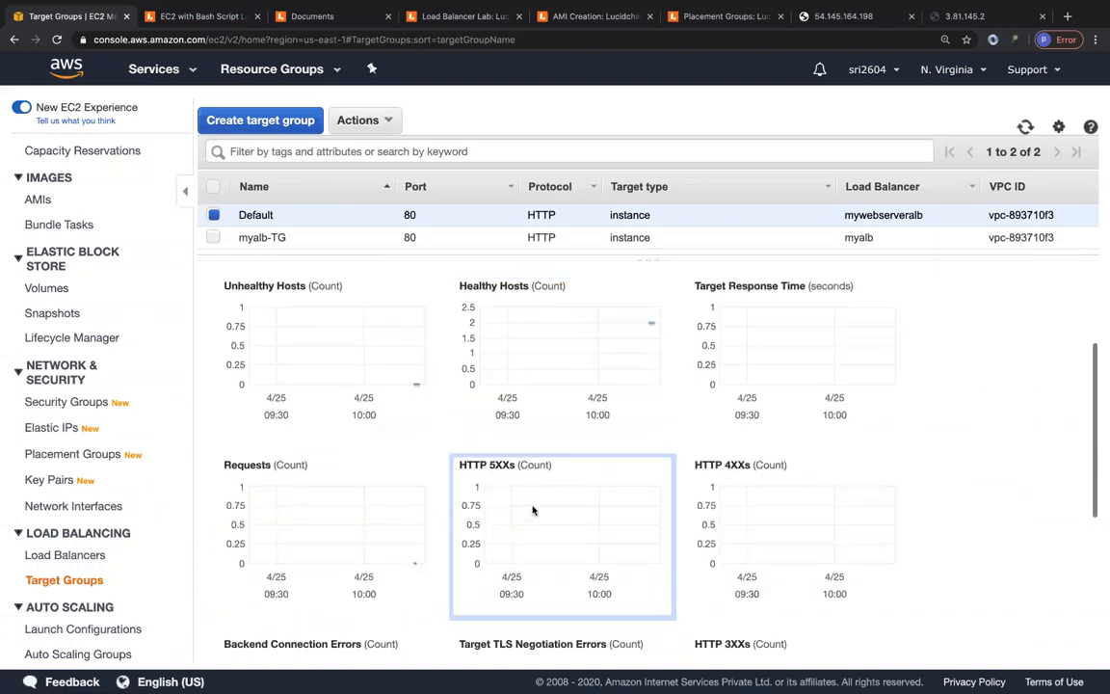
scroll(532, 511, down, 2)
scroll(396, 430, down, 1)
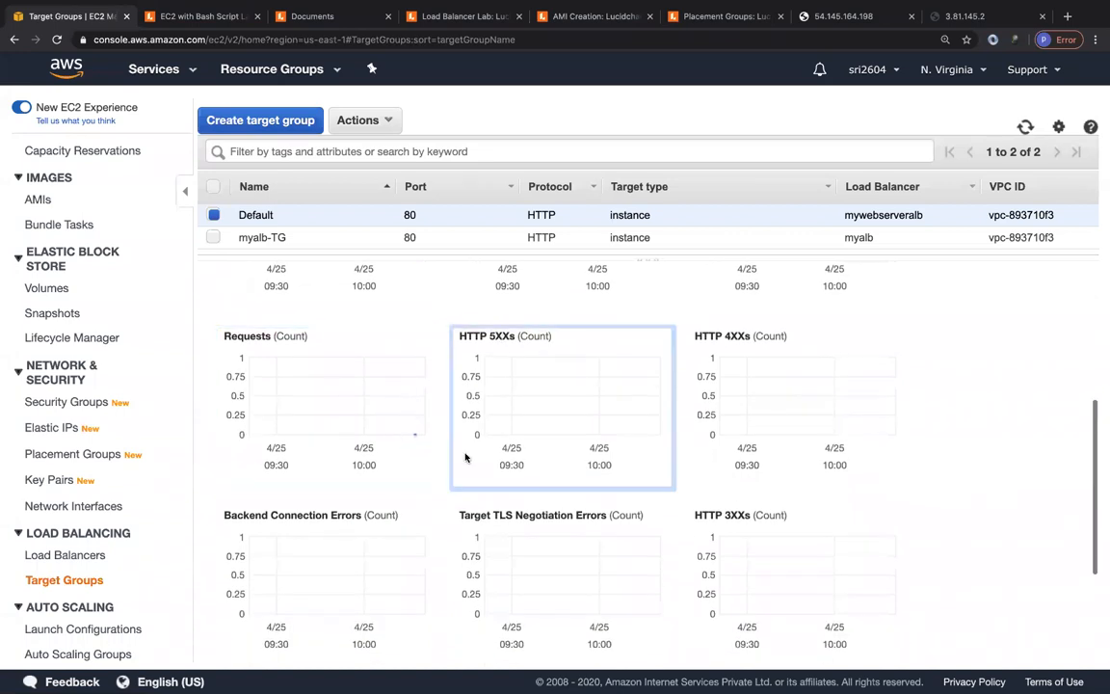
scroll(438, 501, down, 3)
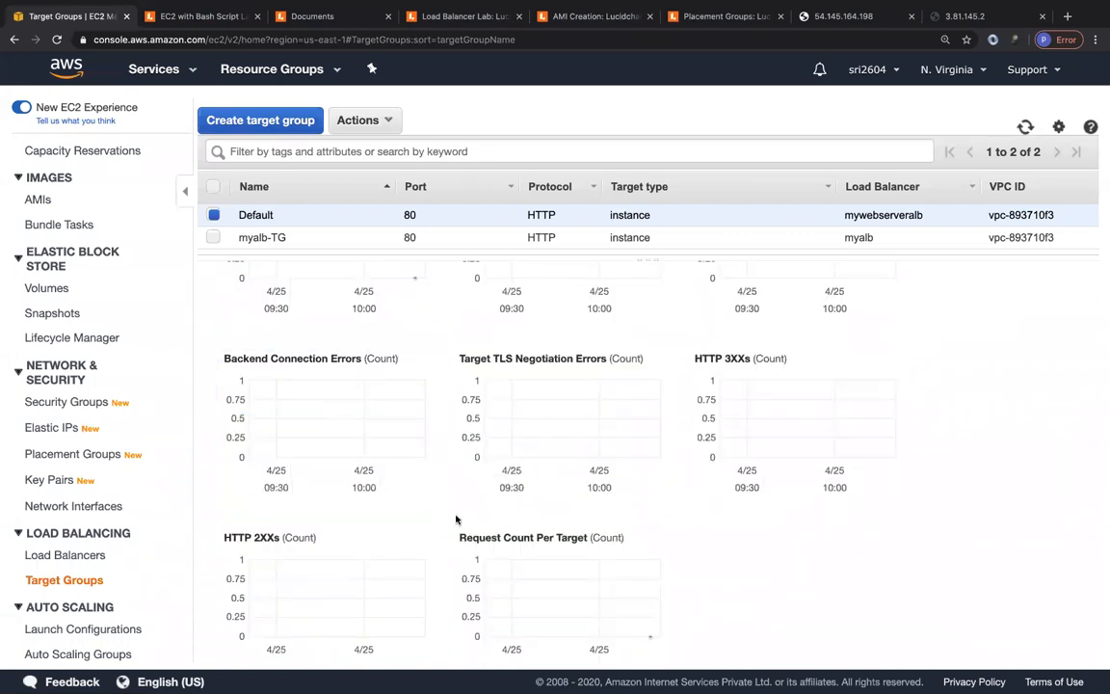
scroll(457, 519, up, 8)
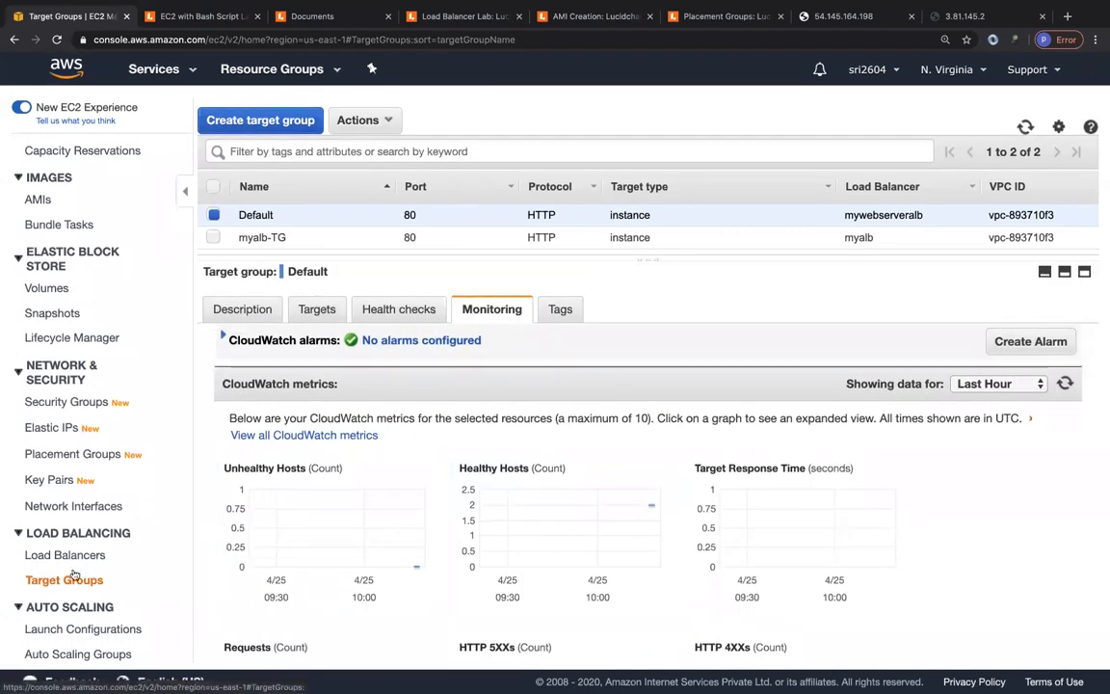
Copy the DNS name of the mywebserveralb load balancer and open it in a new browser tab
click(62, 557)
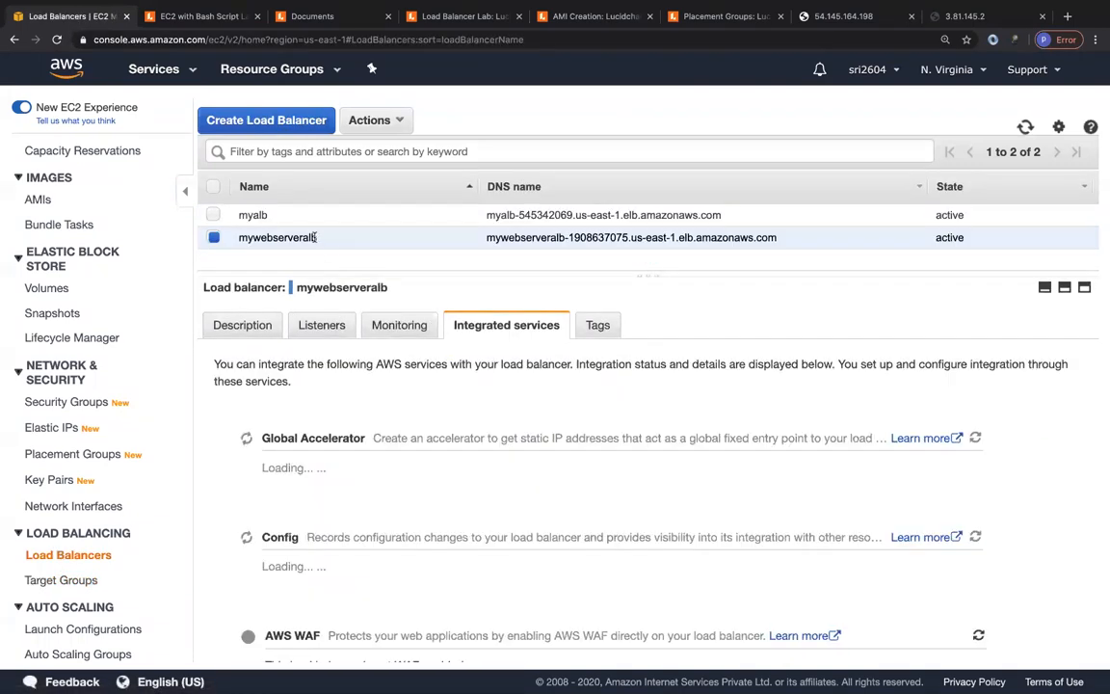
triple_click(601, 238)
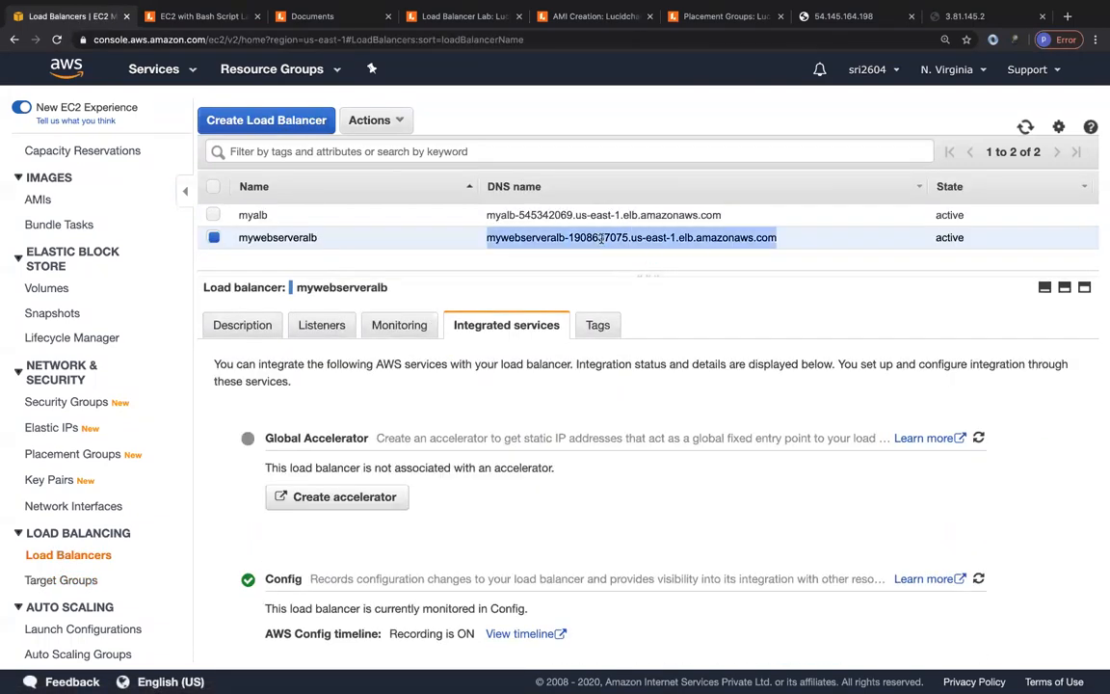
key(ctrl+c)
click(1067, 17)
key(ctrl+v)
key(Return)
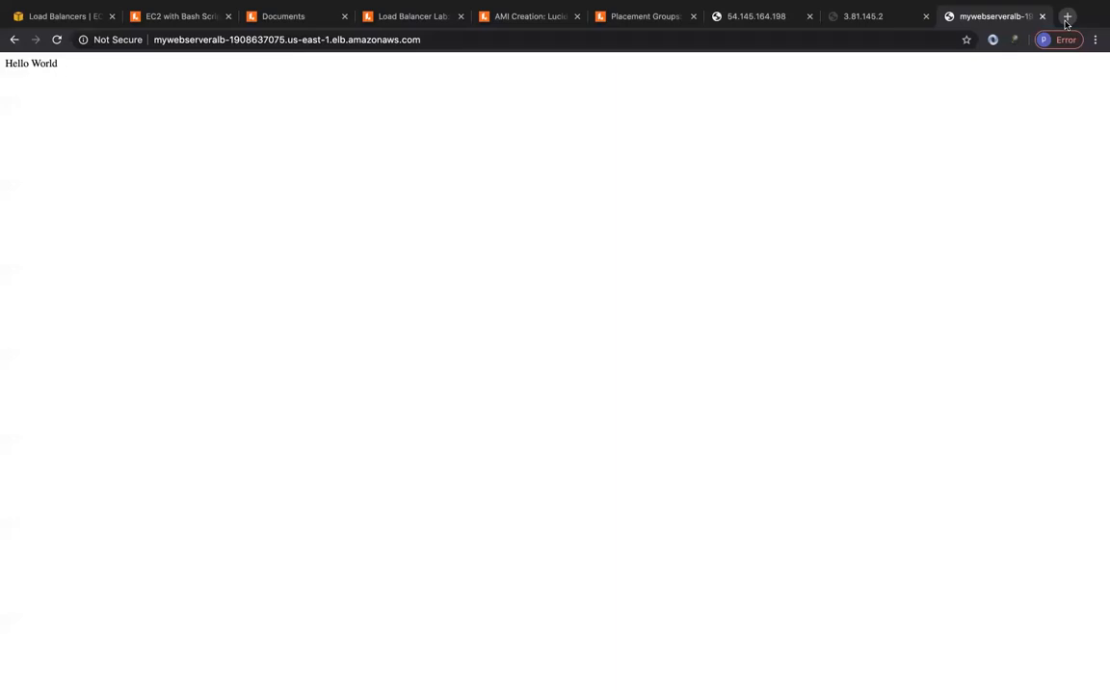
Compare the two web servers' pages with the load balancer's page, and reload the load balancer's page twice
click(885, 19)
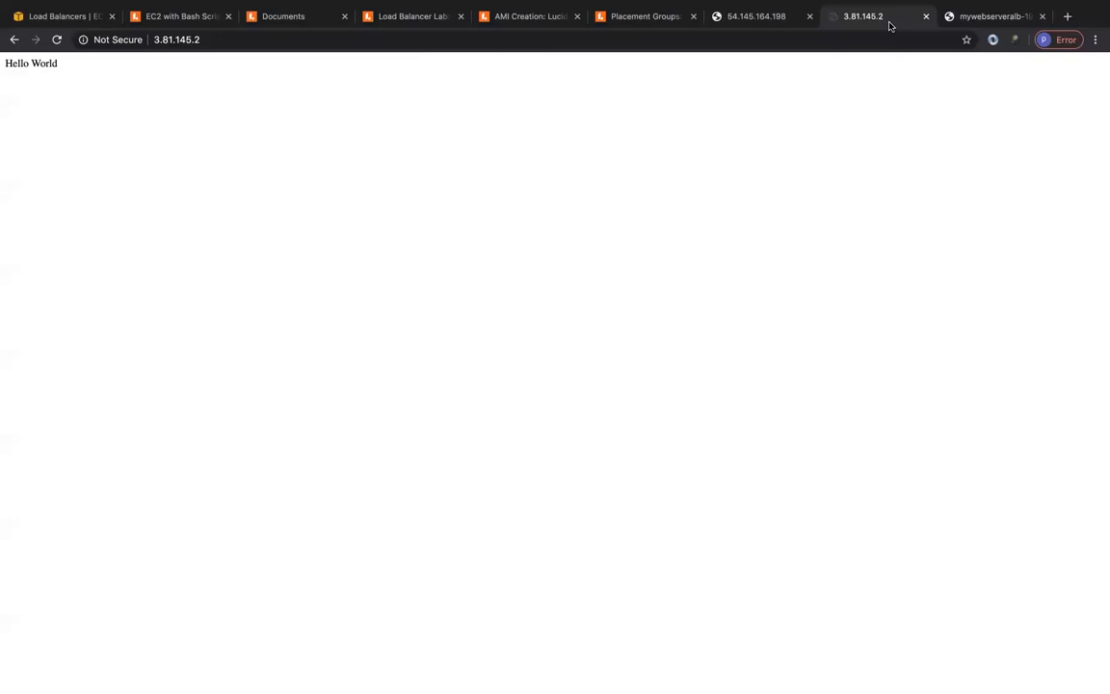
click(766, 20)
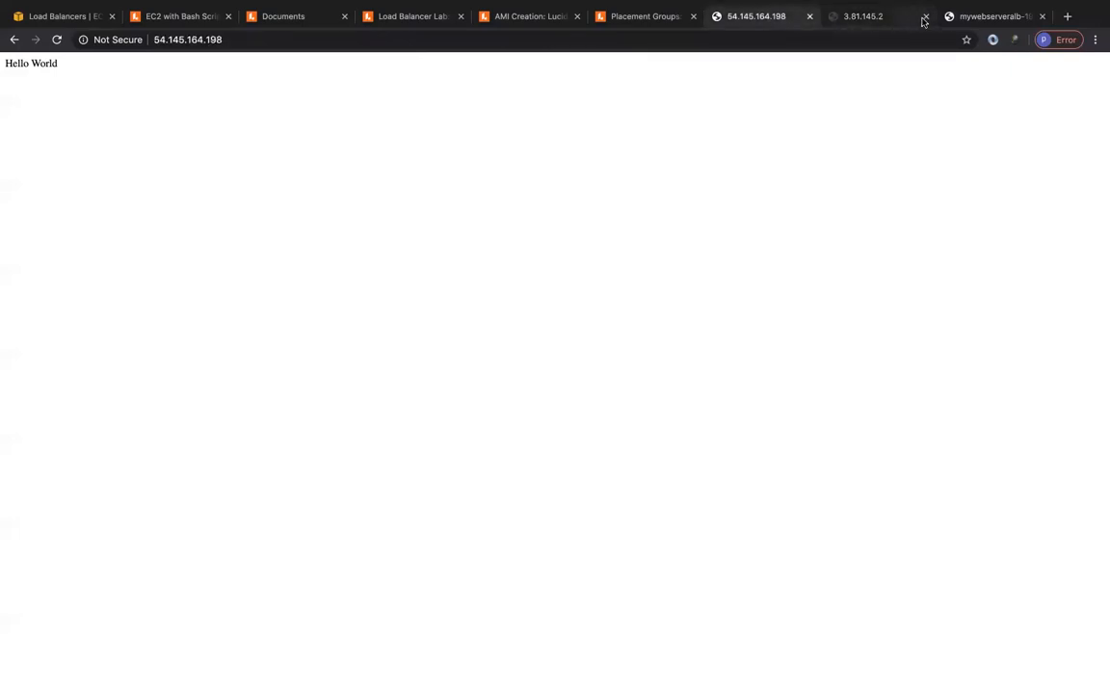
click(971, 19)
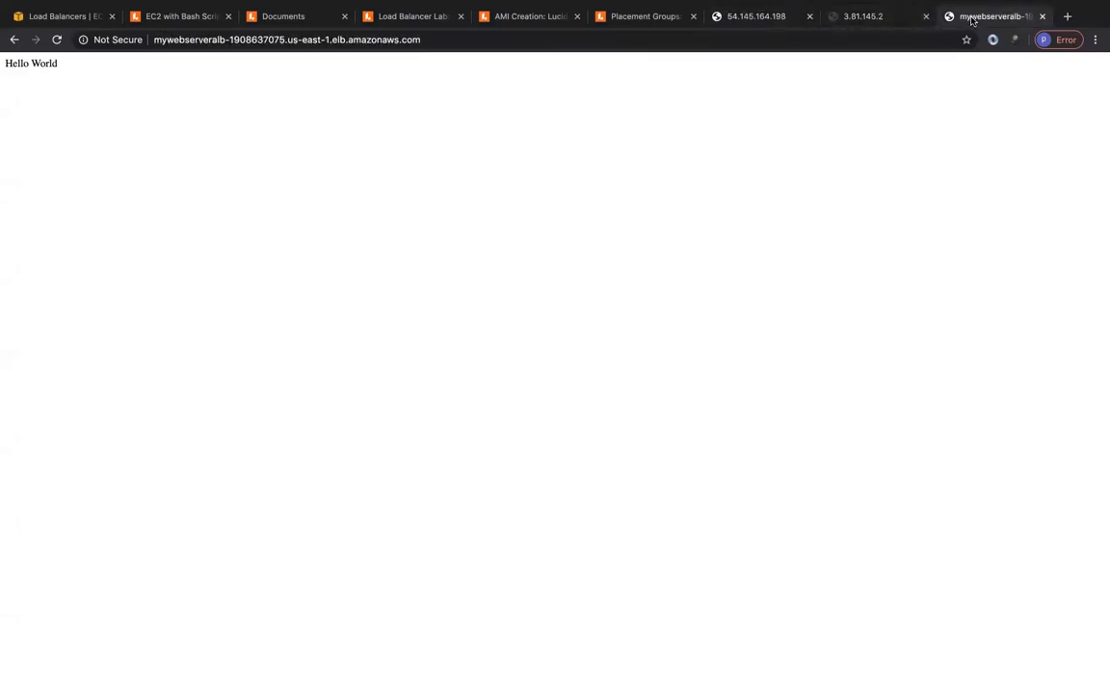
key(super+r)
key(super+r)
Terminate the EC2 instance mywebserver-us-east-1a
click(58, 17)
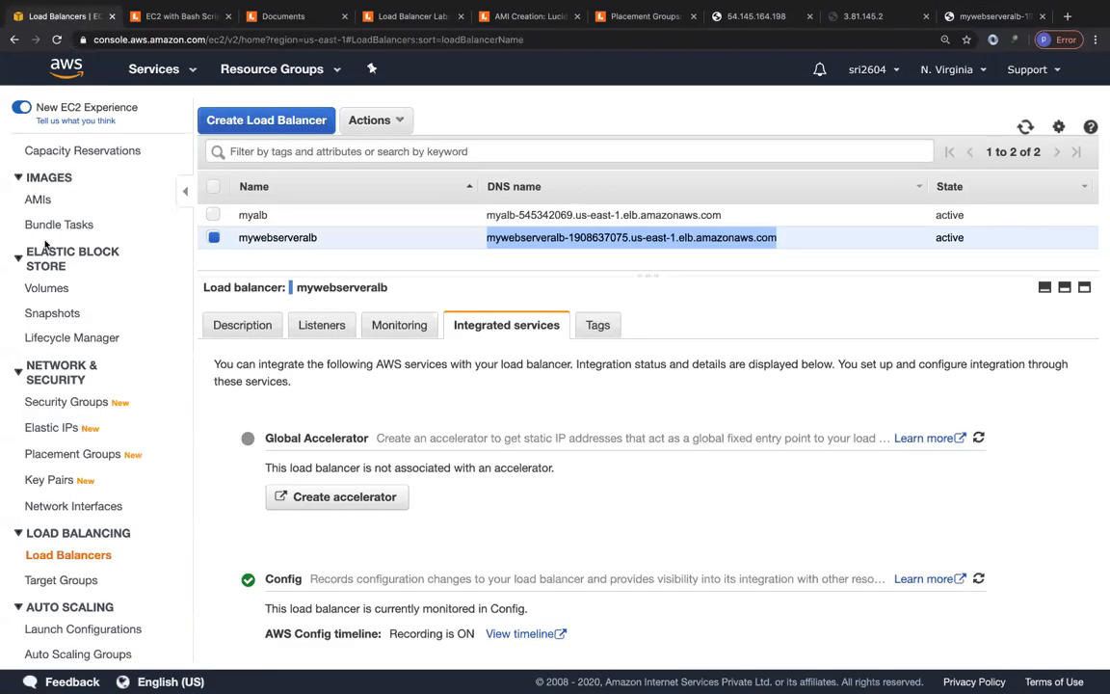
scroll(43, 220, up, 4)
click(43, 306)
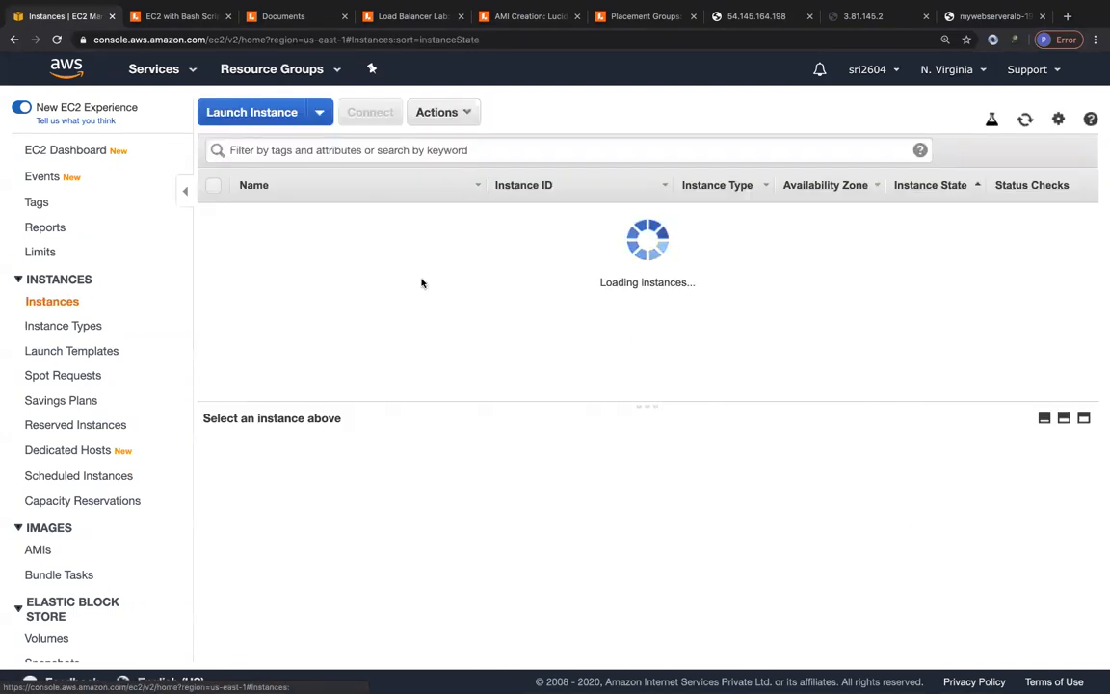
click(213, 213)
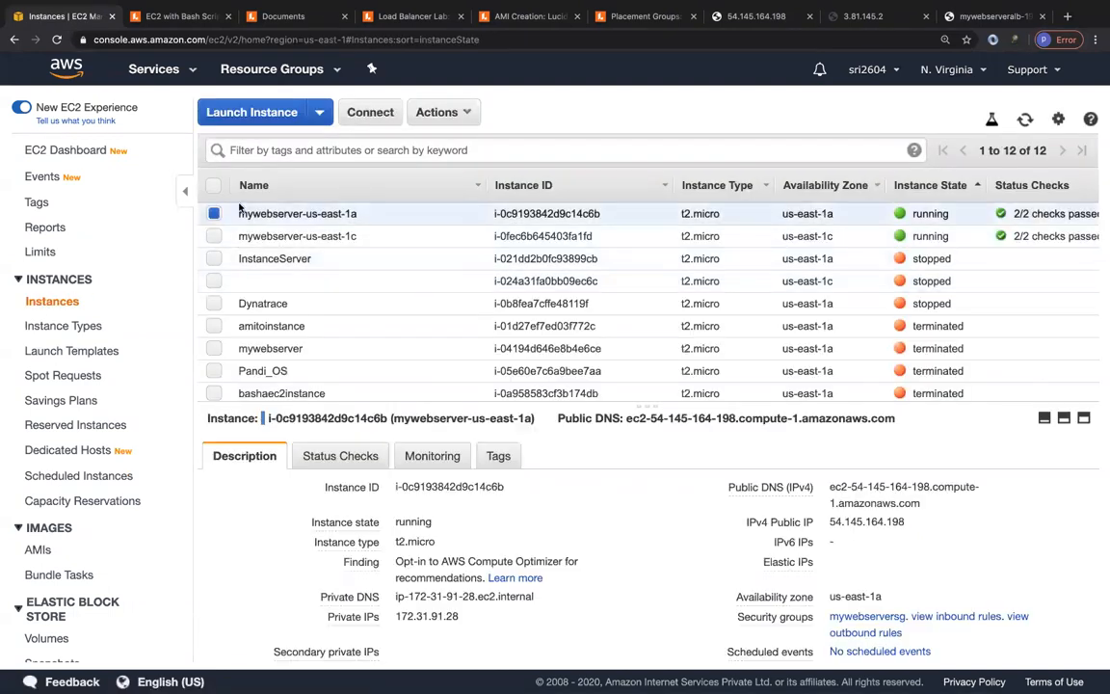
click(439, 112)
mouse_move(520, 230)
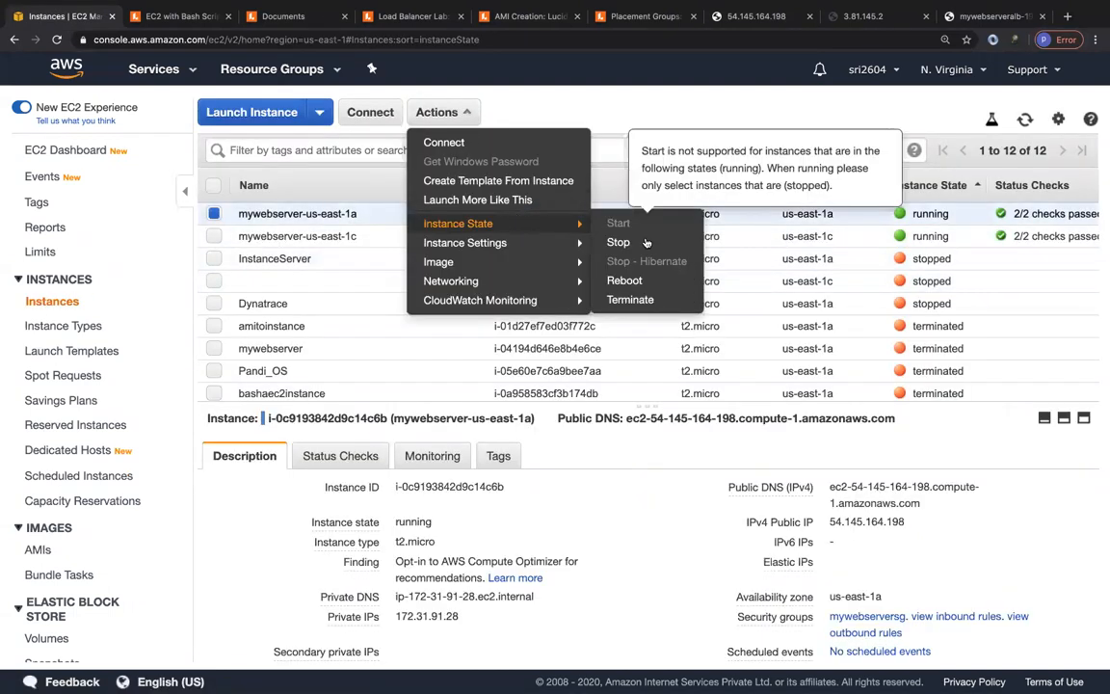
click(631, 299)
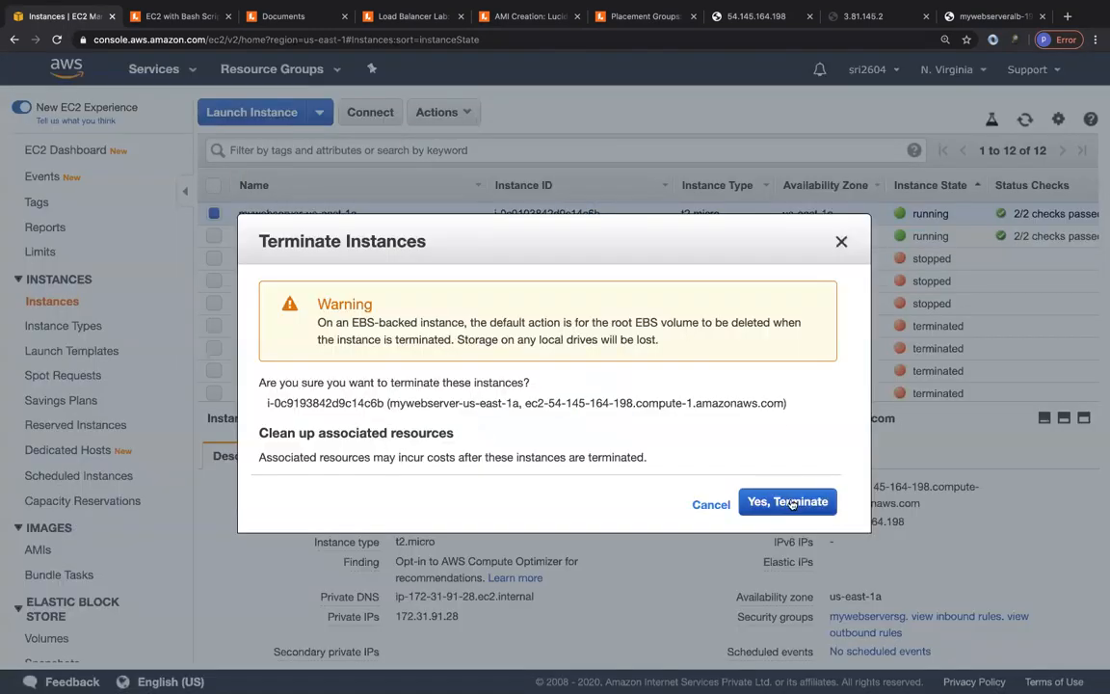
click(789, 502)
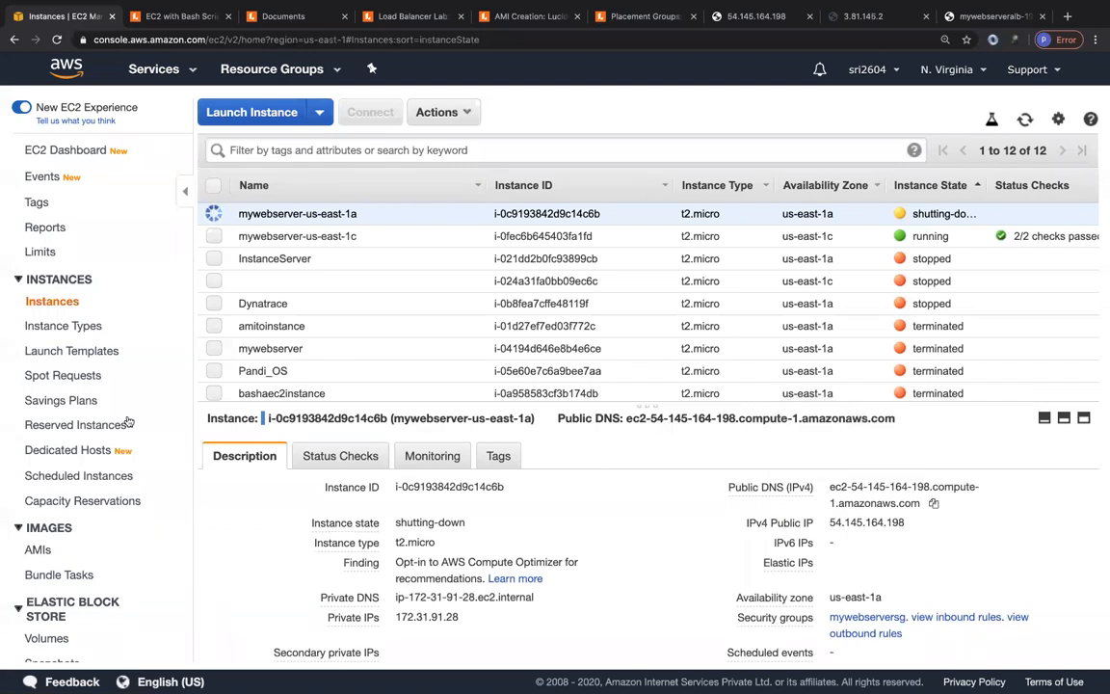
Refresh the instance list and check which targets are registered in the Default target group
click(1024, 118)
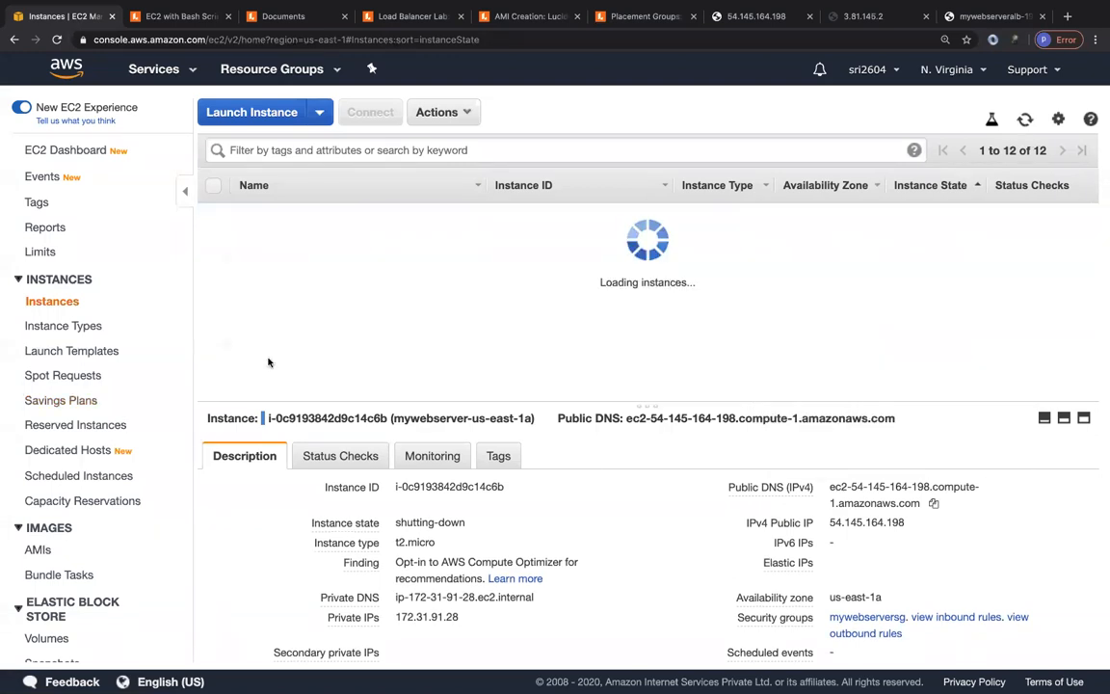
scroll(102, 390, down, 4)
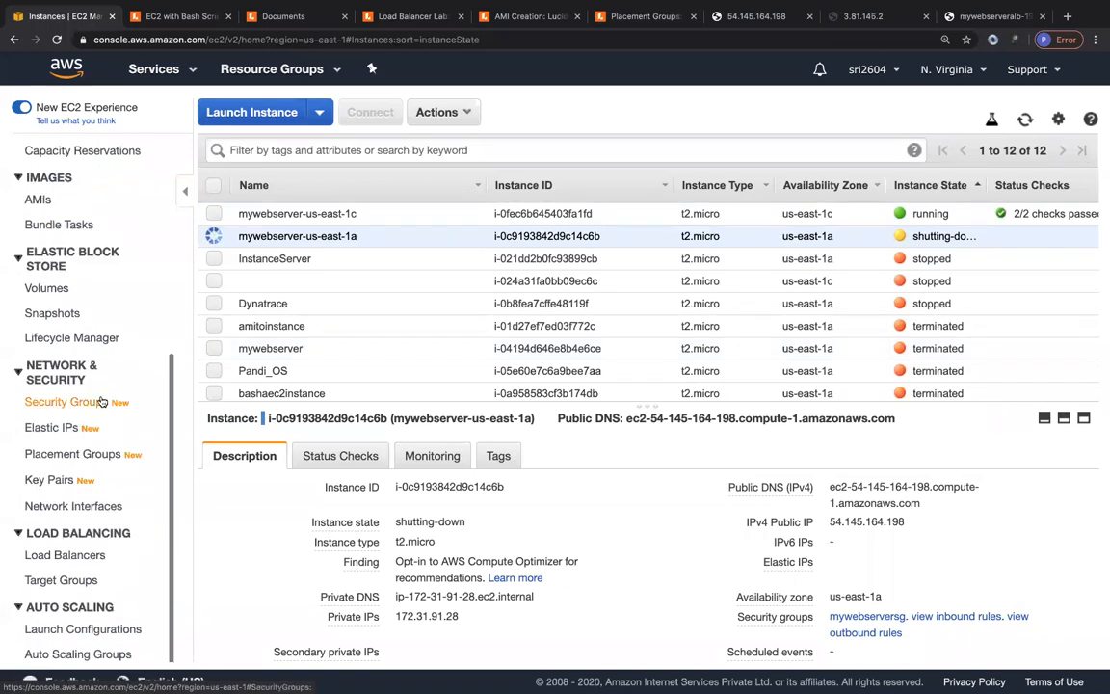
click(60, 580)
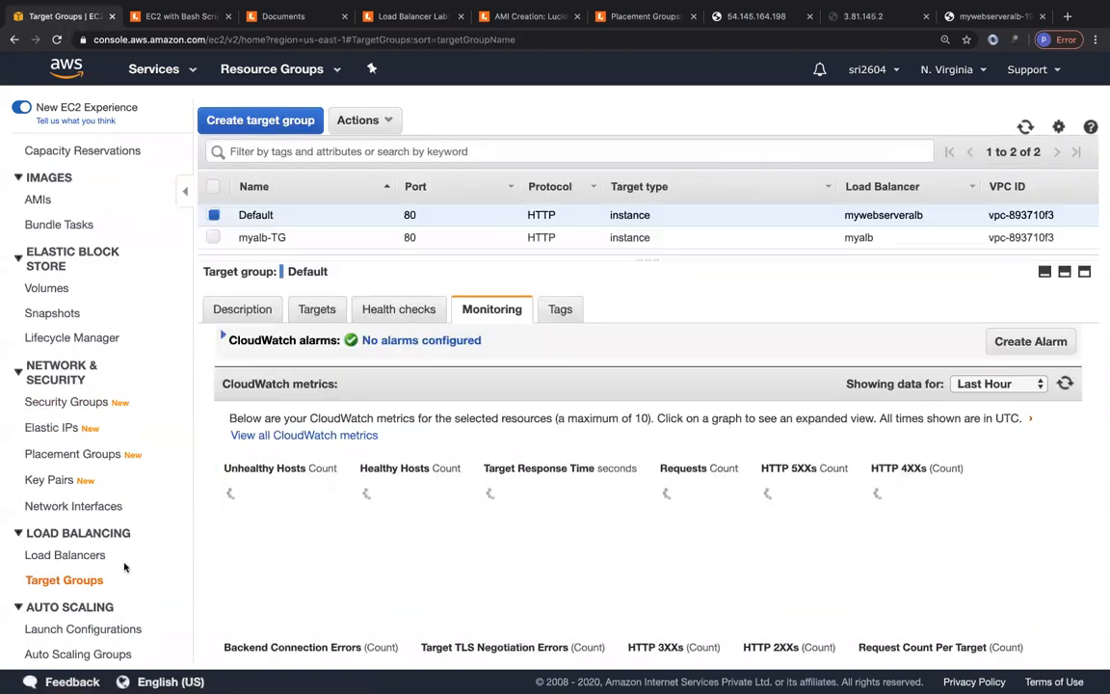
click(312, 310)
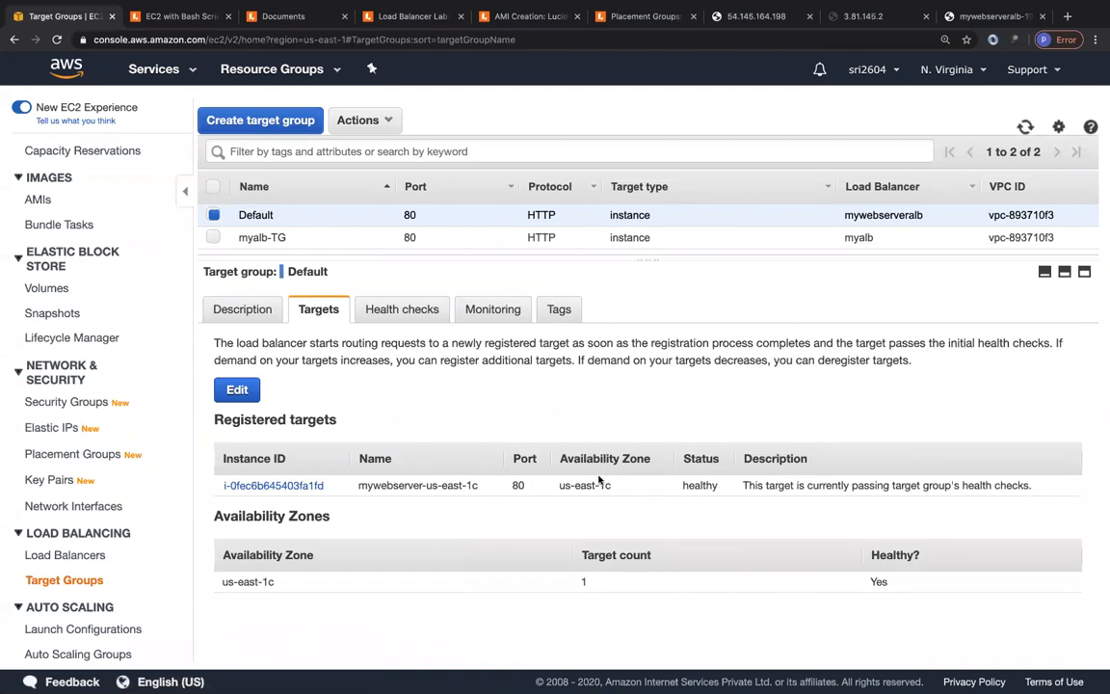
Reload the load balancer's page and both web servers' pages to compare how they respond after the termination
click(993, 17)
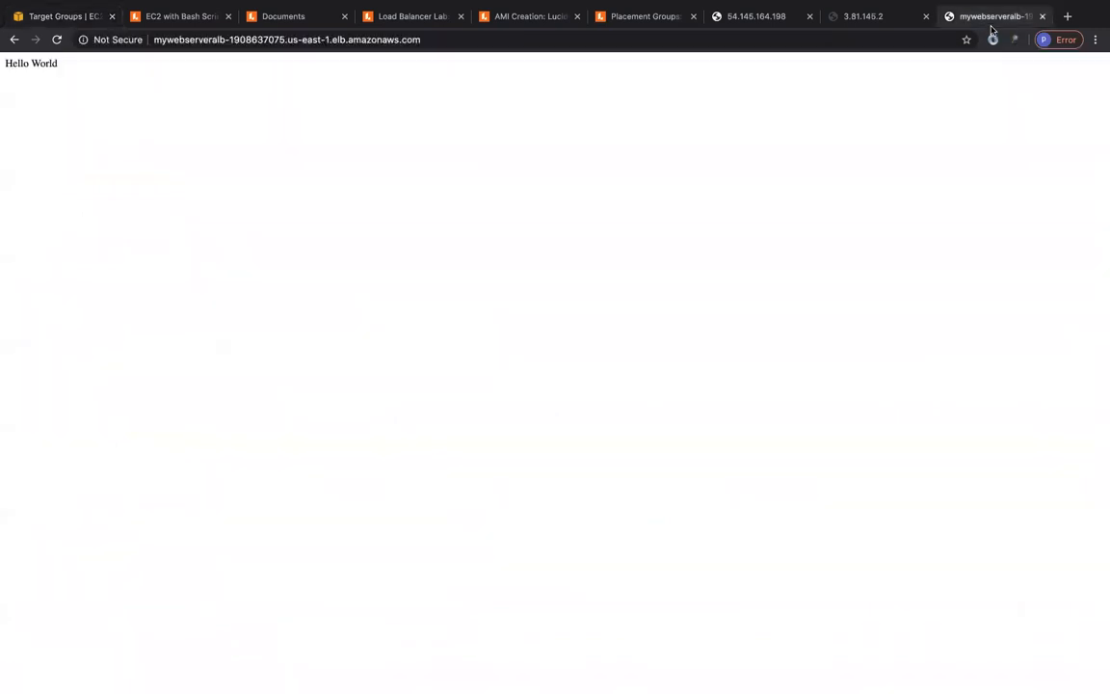
key(super+r)
key(super+r)
click(774, 23)
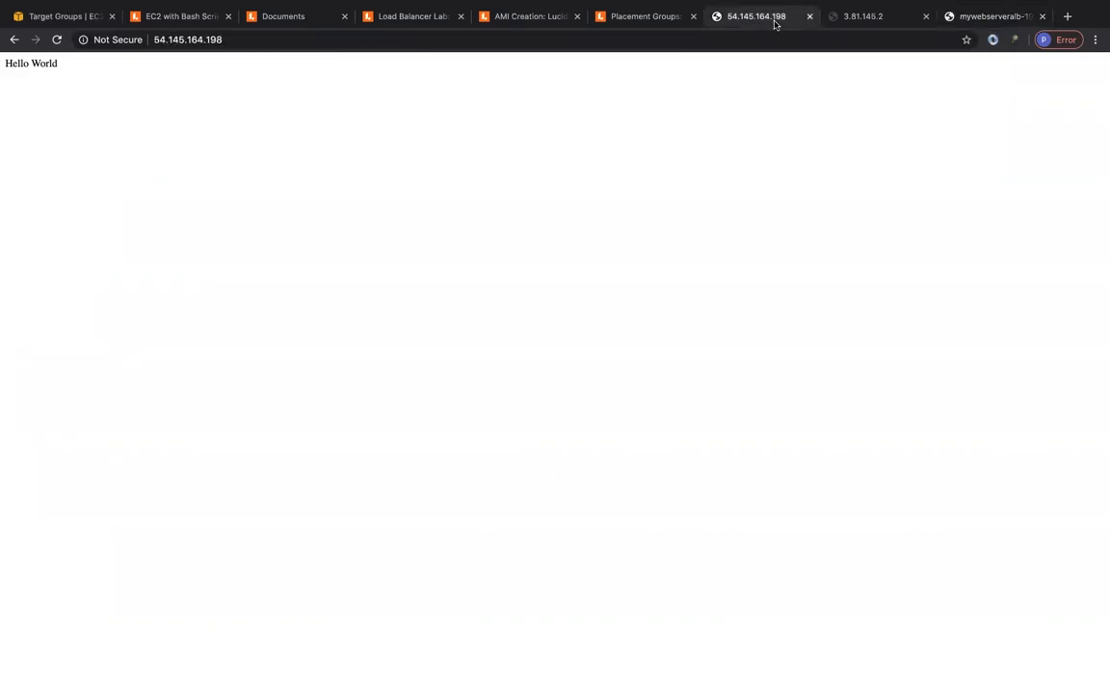
key(super+r)
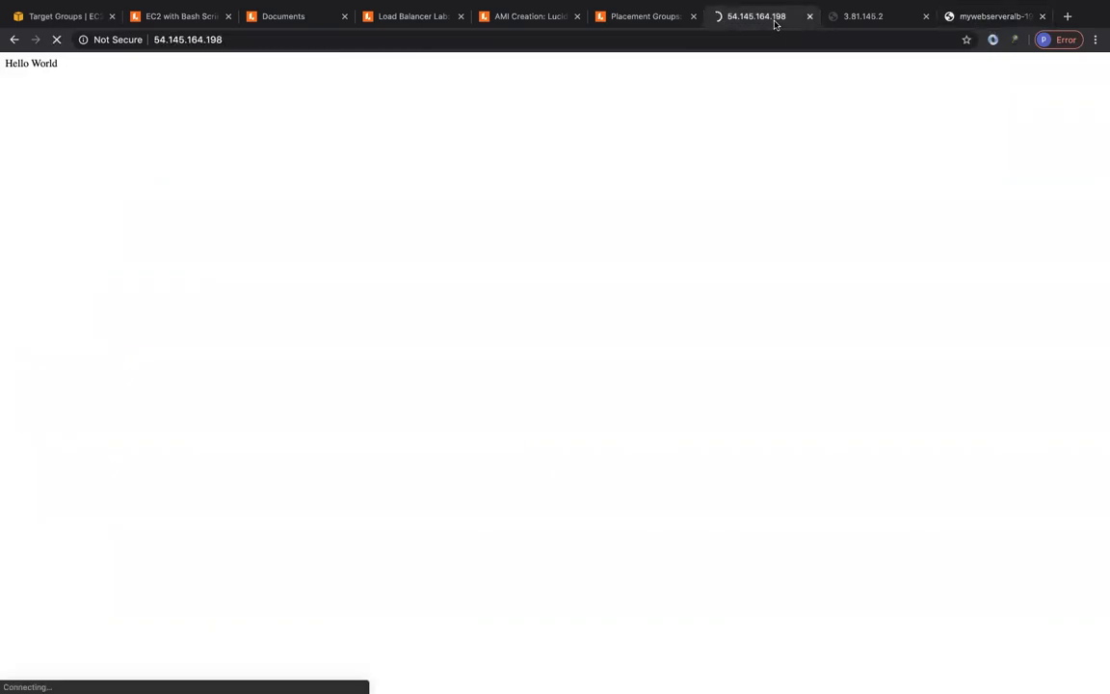
click(877, 23)
key(super+r)
click(995, 22)
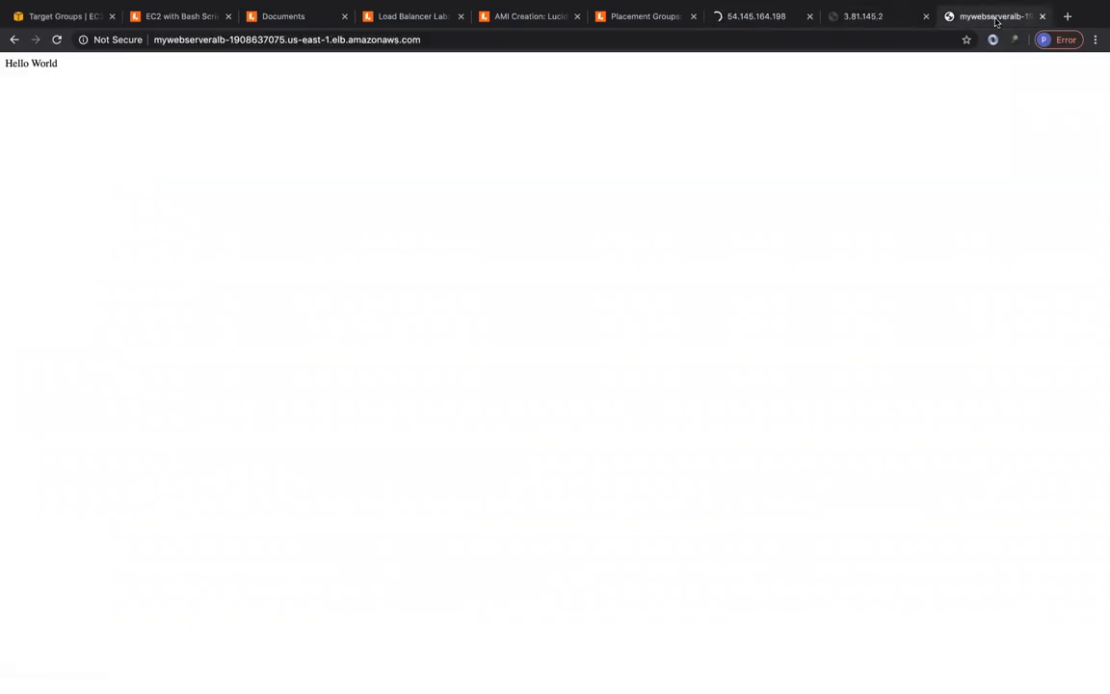
key(super+r)
click(889, 24)
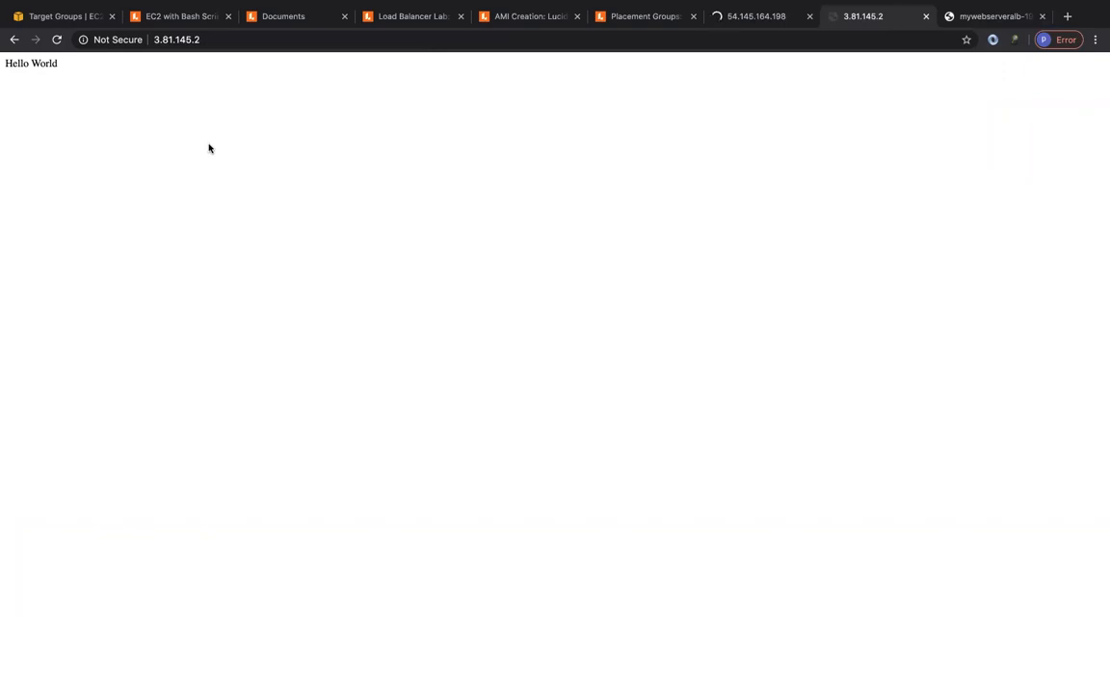
Check the inbound rules that apply to the EC2 instance mywebserver-us-east-1c
click(61, 17)
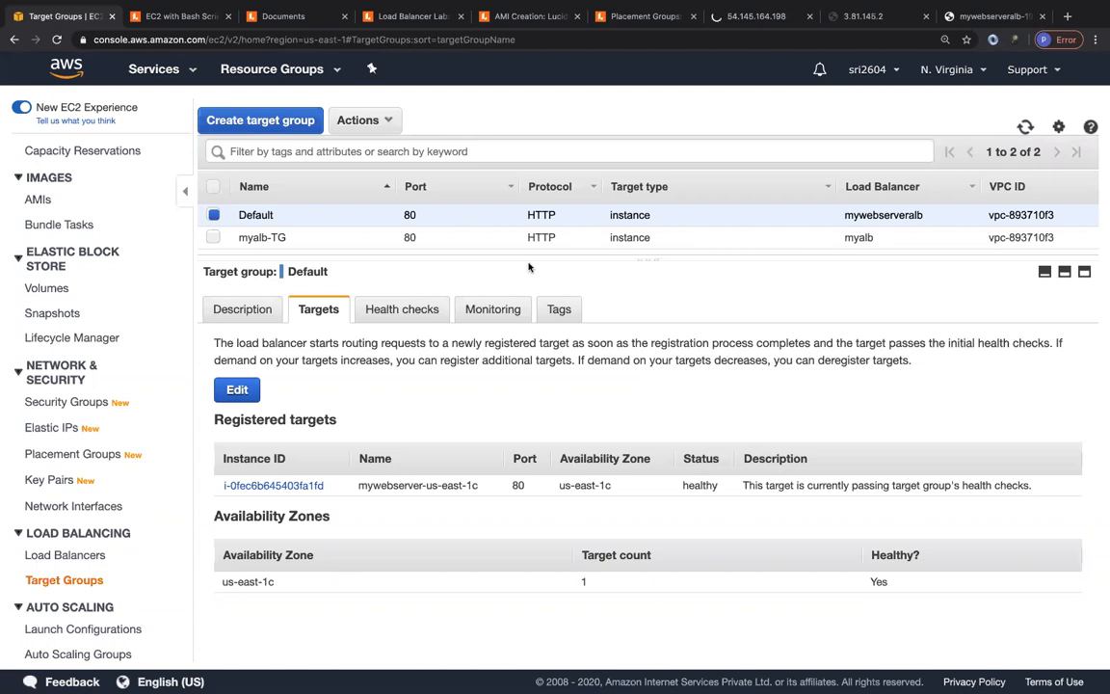
scroll(53, 252, up, 5)
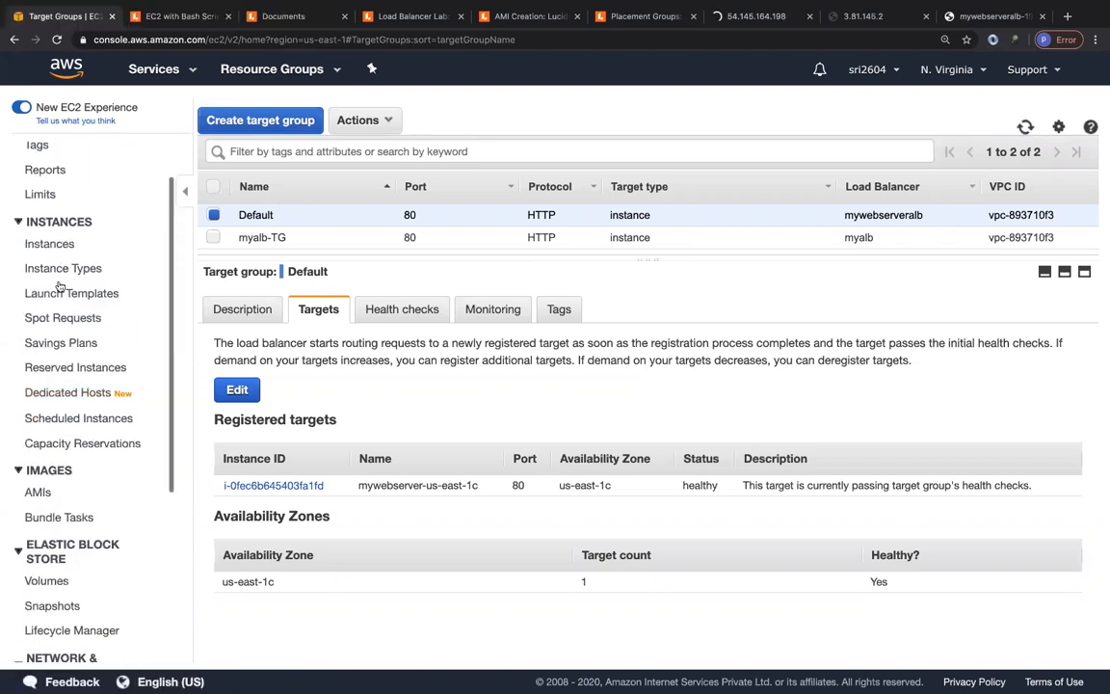
click(51, 244)
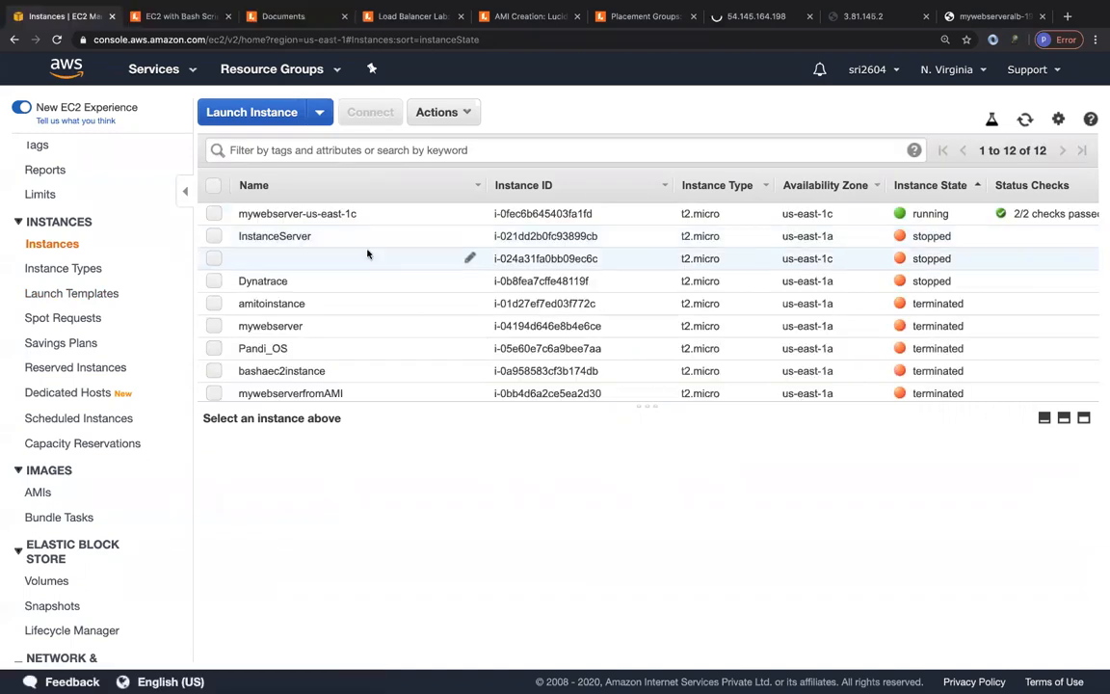
click(339, 212)
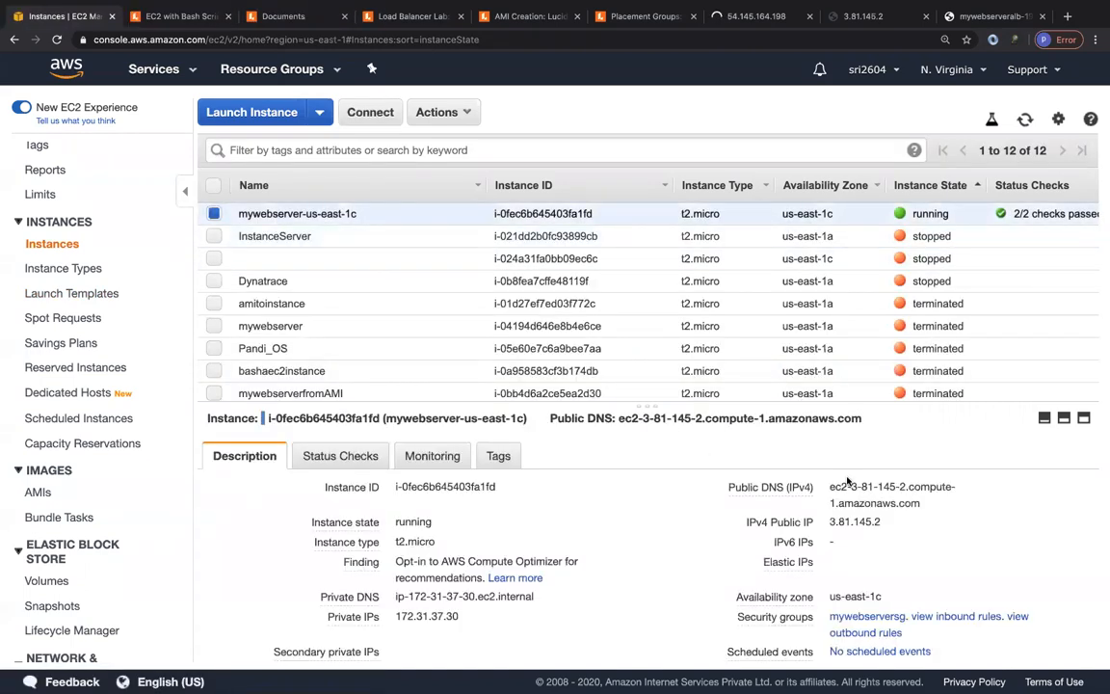
scroll(857, 569, down, 1)
click(950, 574)
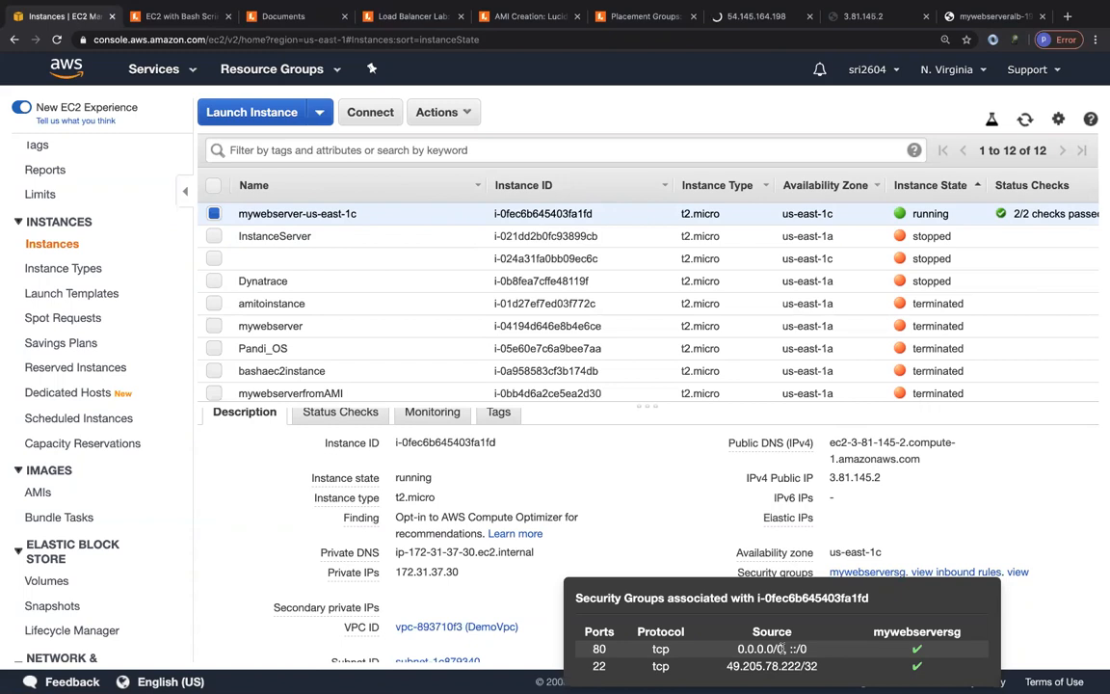
Open the security group mywebserversg of that instance and examine its inbound HTTP rules
click(854, 571)
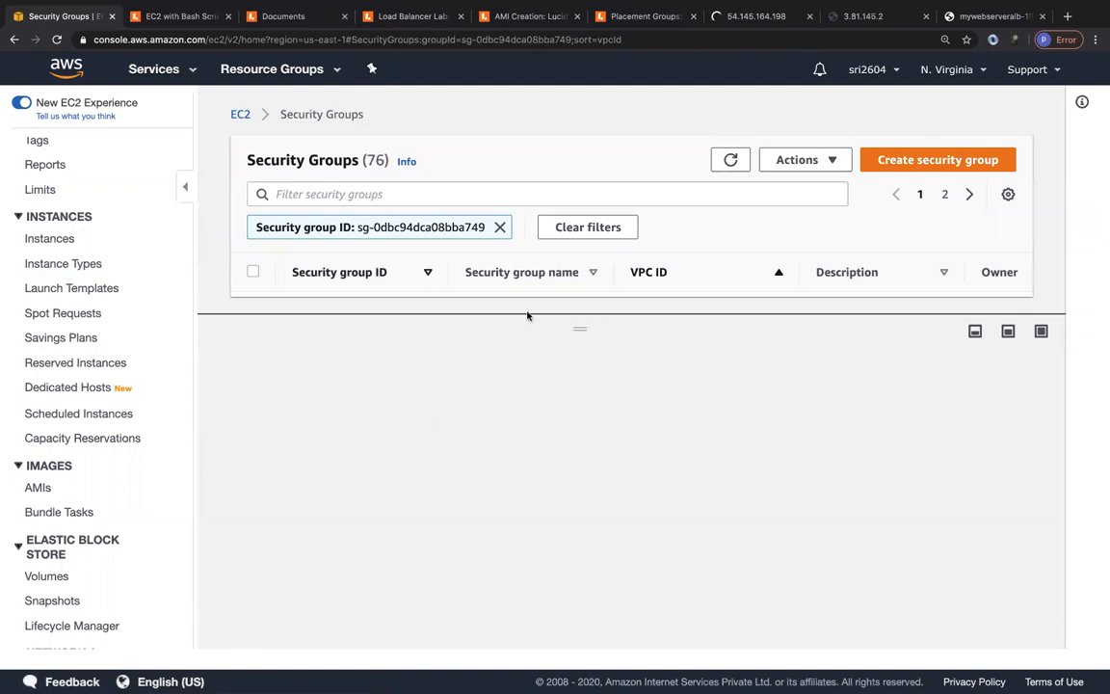
drag(575, 329, 580, 447)
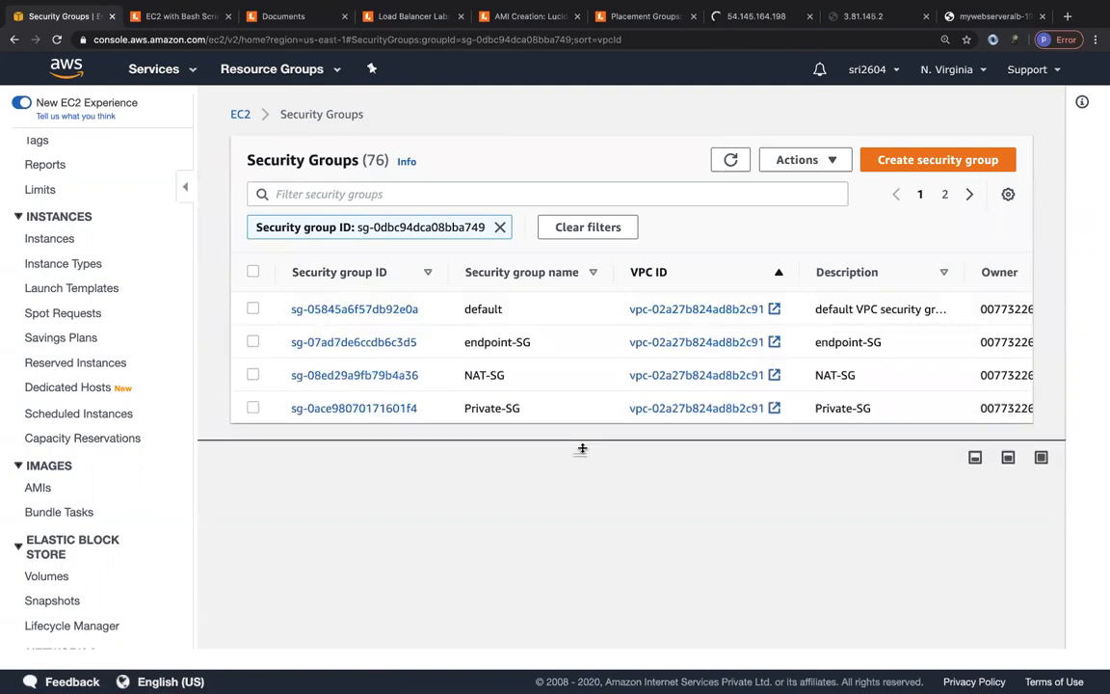
scroll(489, 371, down, 10)
scroll(489, 373, down, 1)
scroll(476, 347, up, 2)
click(461, 317)
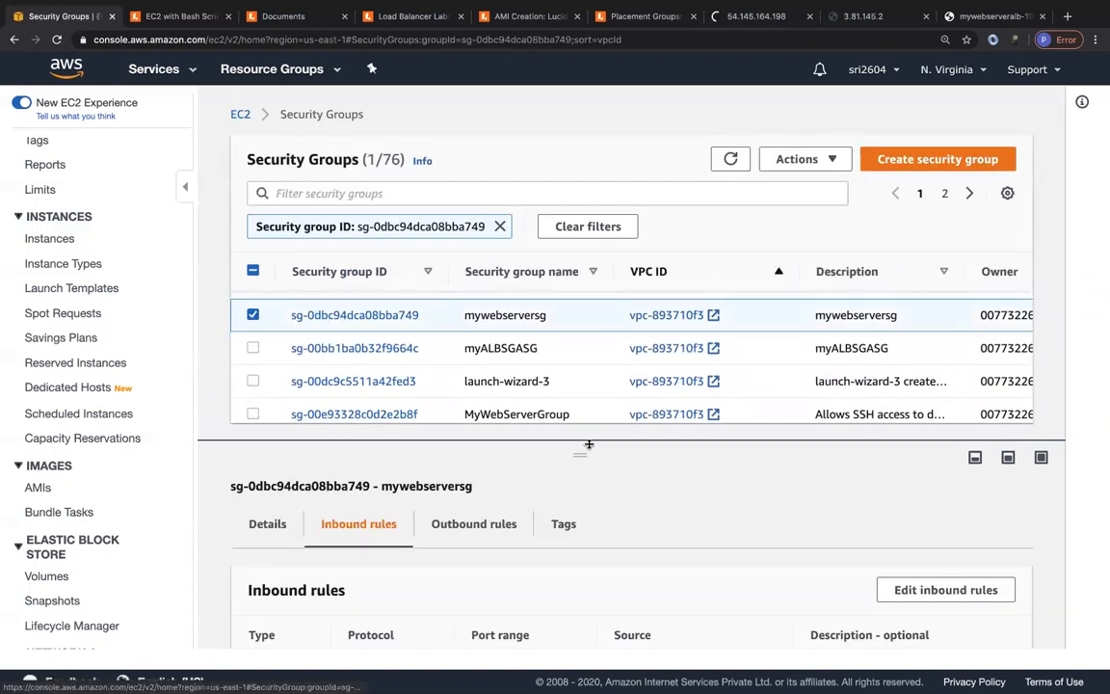
drag(579, 454, 577, 300)
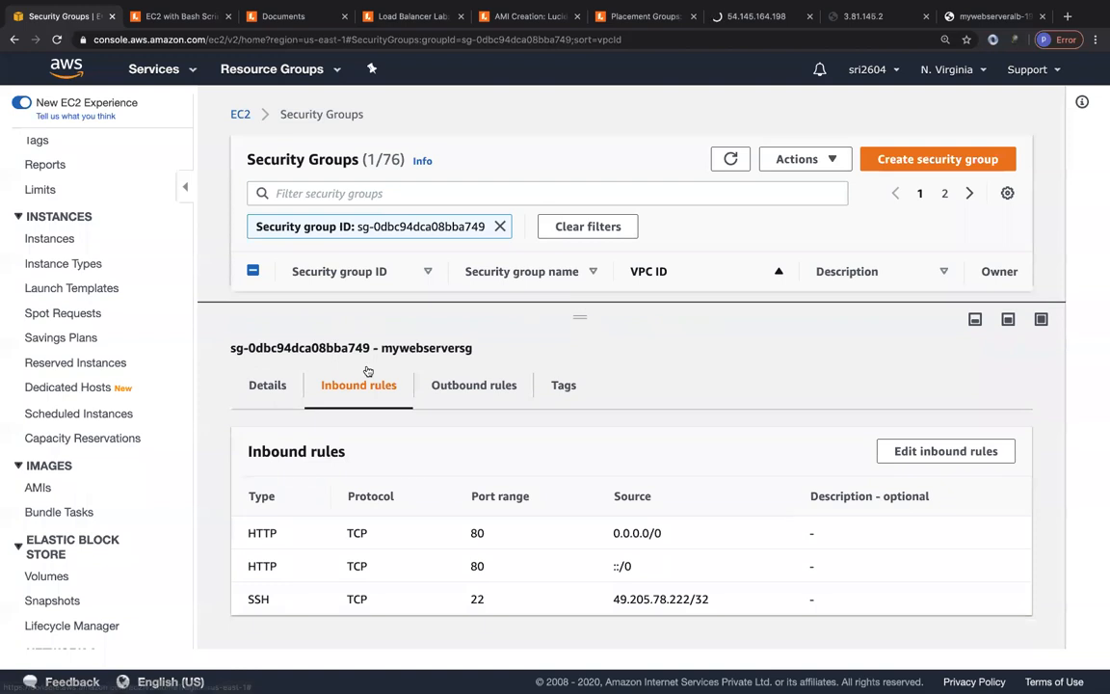
drag(245, 538, 297, 535)
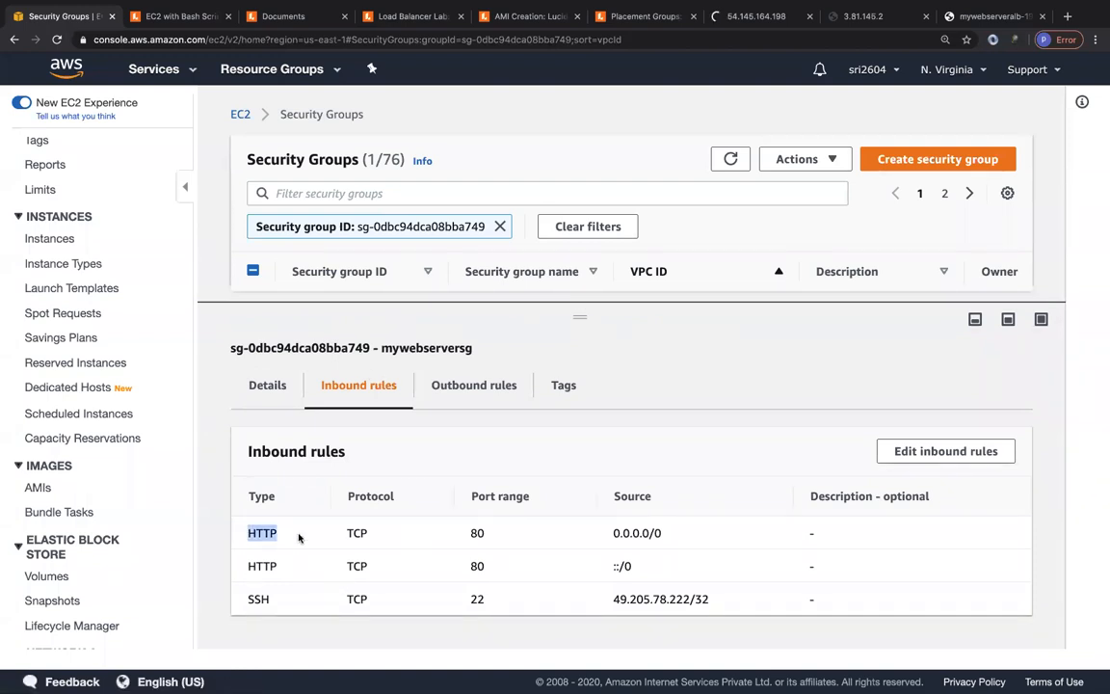
Edit mywebserversg's inbound rules, clearing the 0.0.0.0/0 source from the first HTTP rule and deleting the ::/0 HTTP rule
click(945, 451)
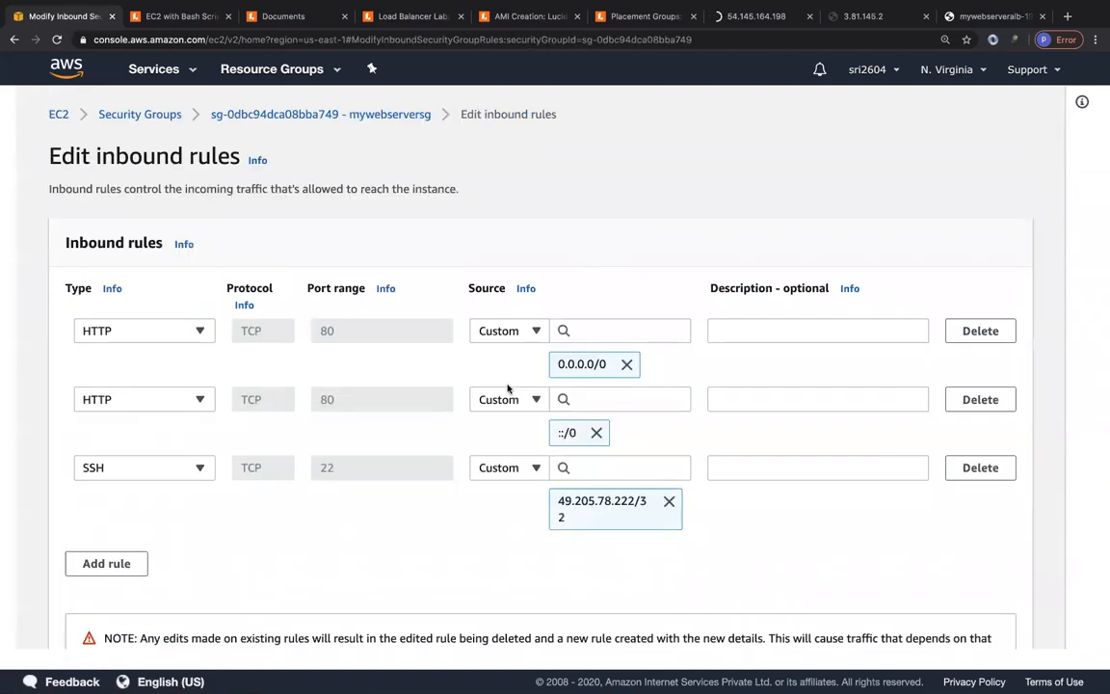
click(627, 365)
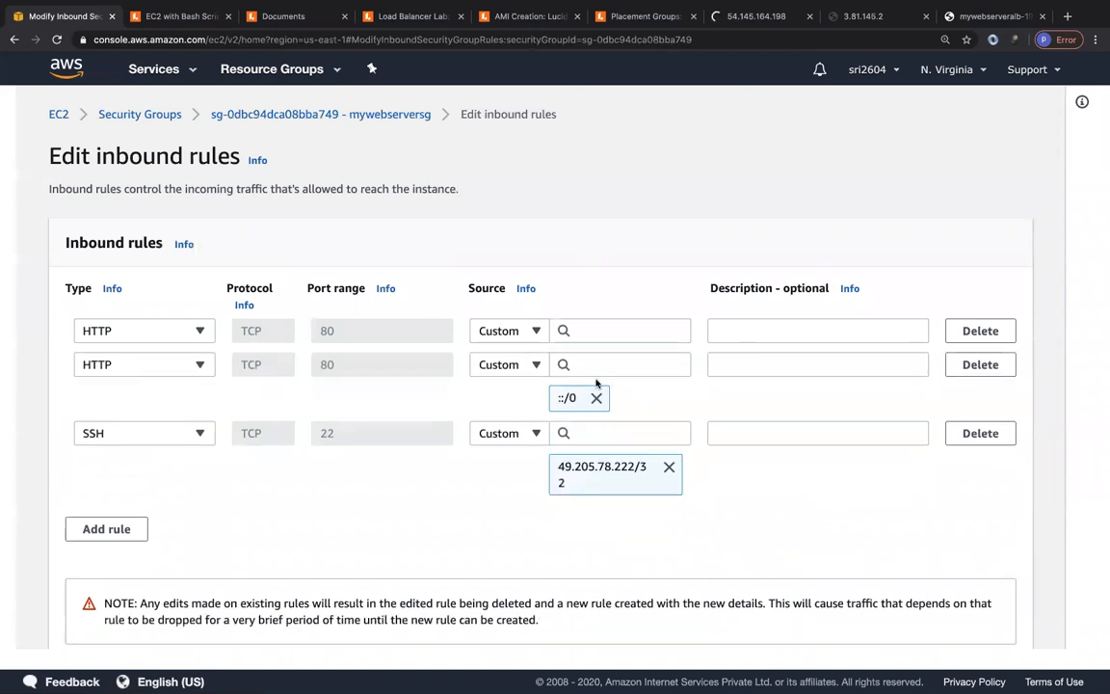
click(597, 397)
click(980, 365)
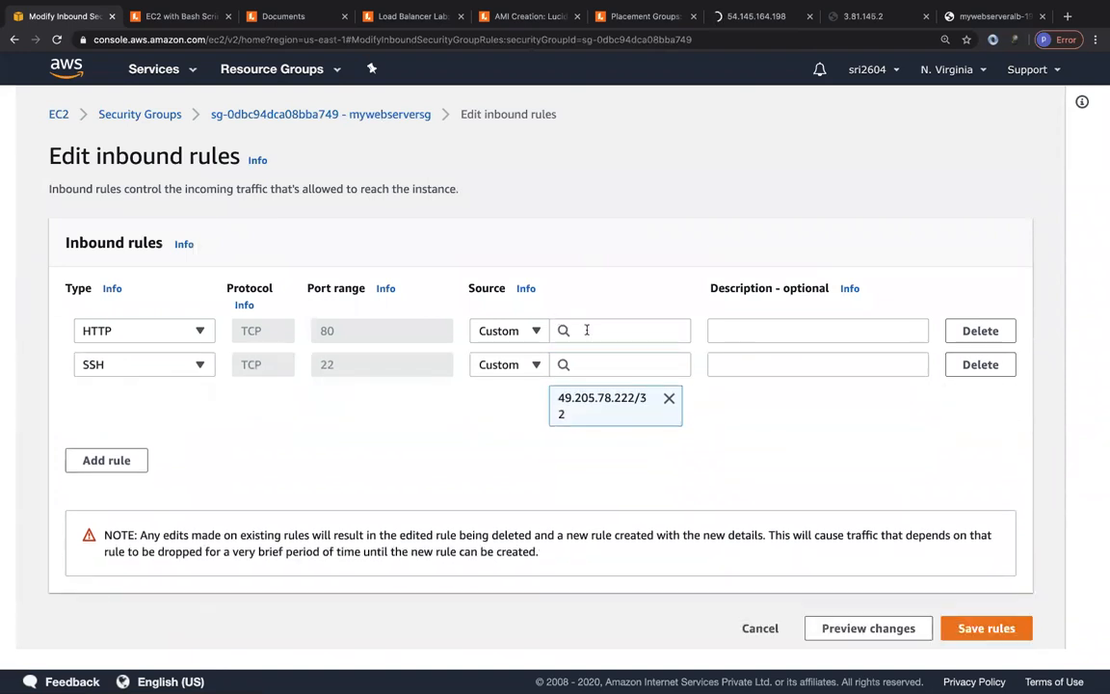
click(654, 331)
text(sg-)
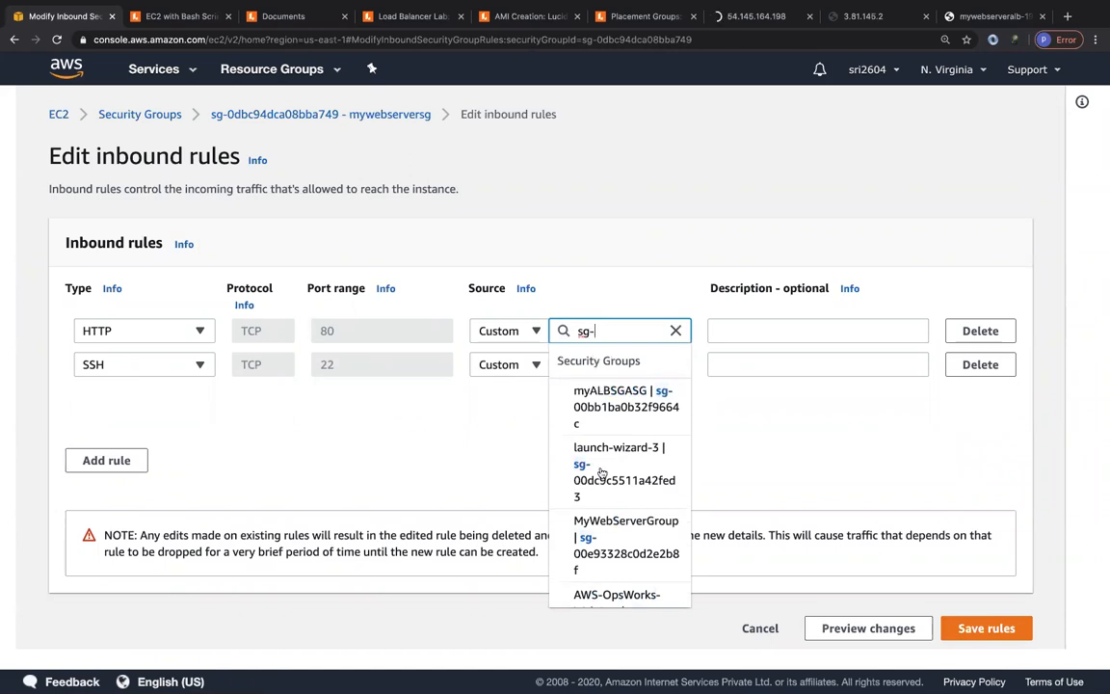
scroll(604, 488, down, 2)
scroll(604, 488, down, 1)
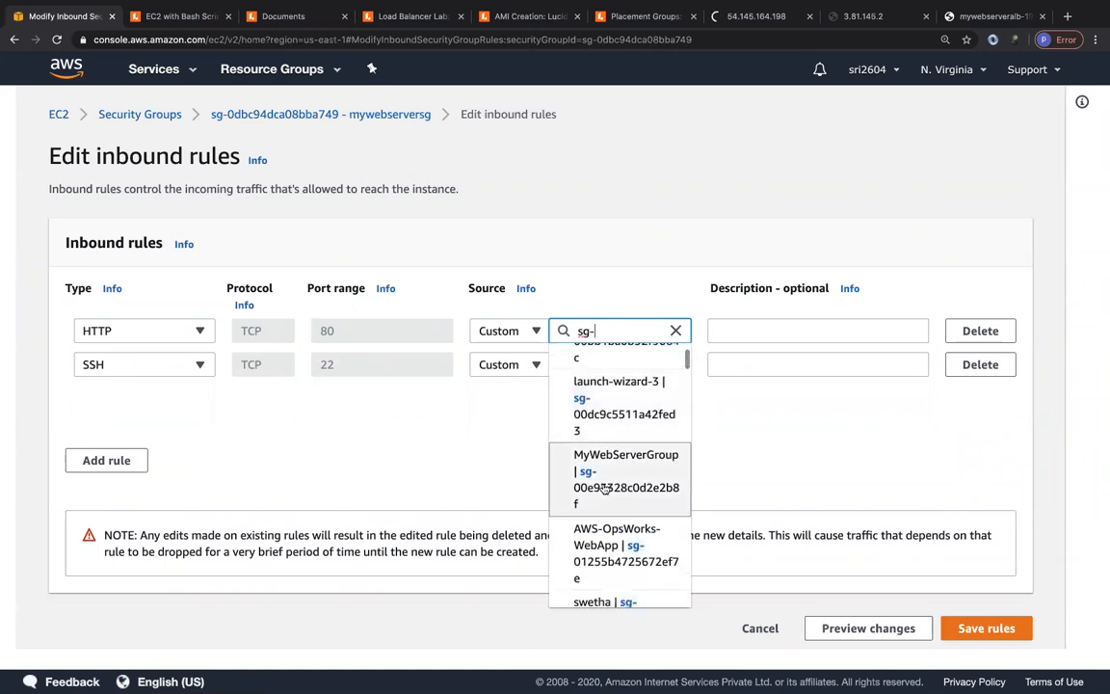
scroll(604, 488, down, 6)
scroll(604, 489, down, 6)
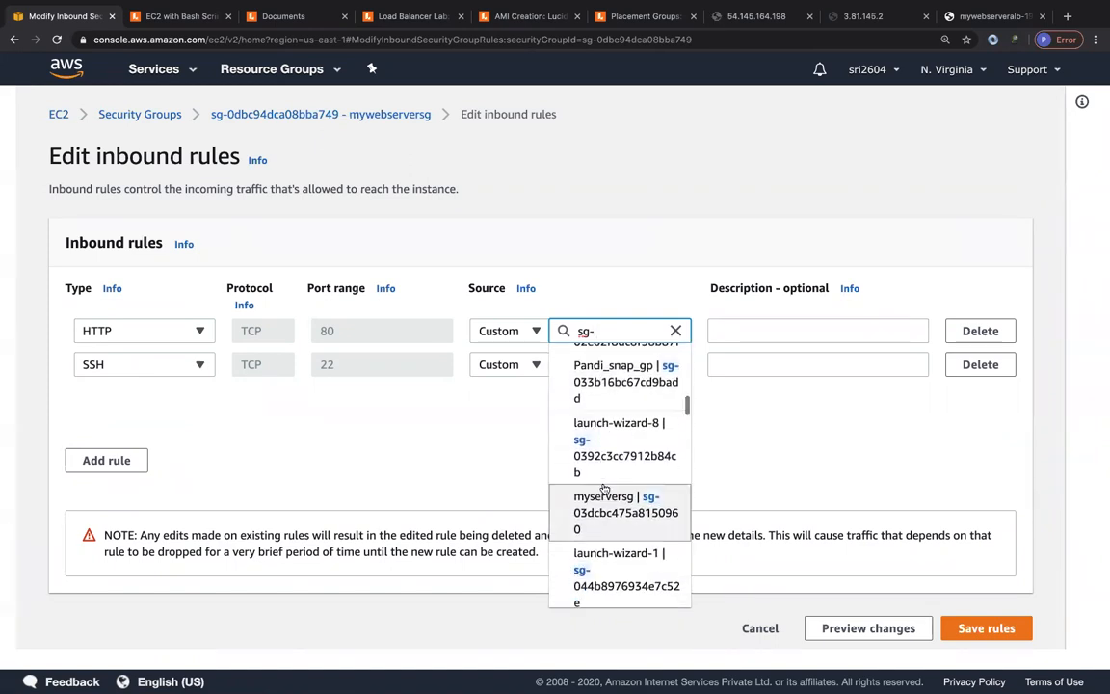
scroll(604, 488, down, 2)
key(BackSpace)
key(BackSpace)
key(BackSpace)
Set the HTTP rule's source to the security group mywebserveralbsg and save the inbound rules
text(mm)
key(BackSpace)
text(y)
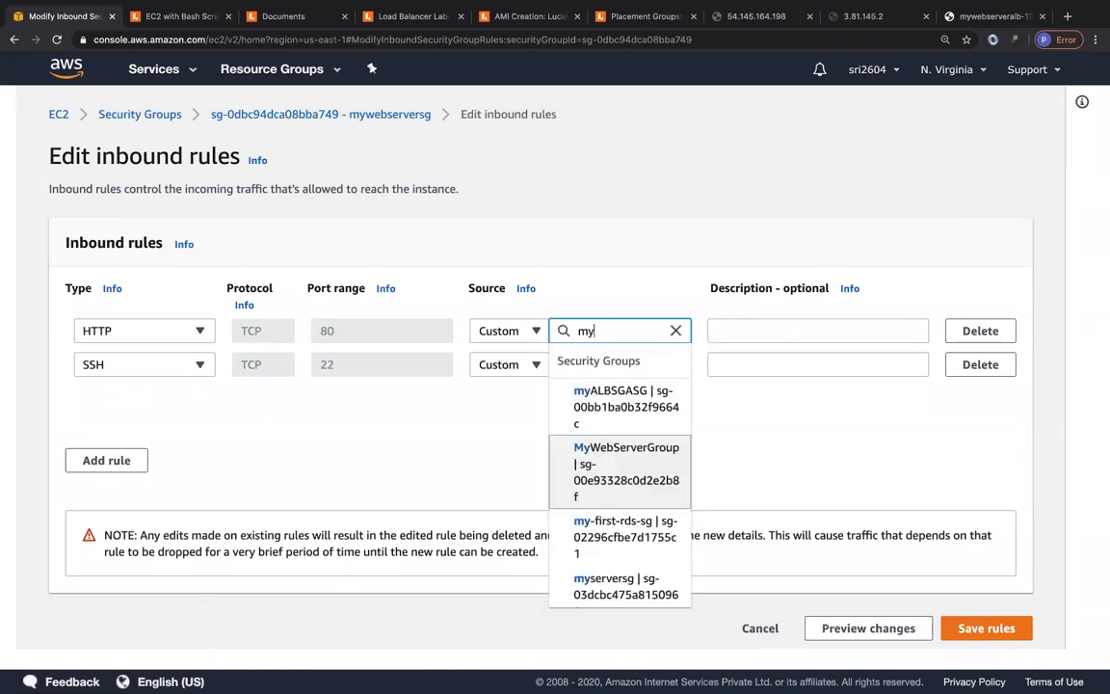
text(webserveral)
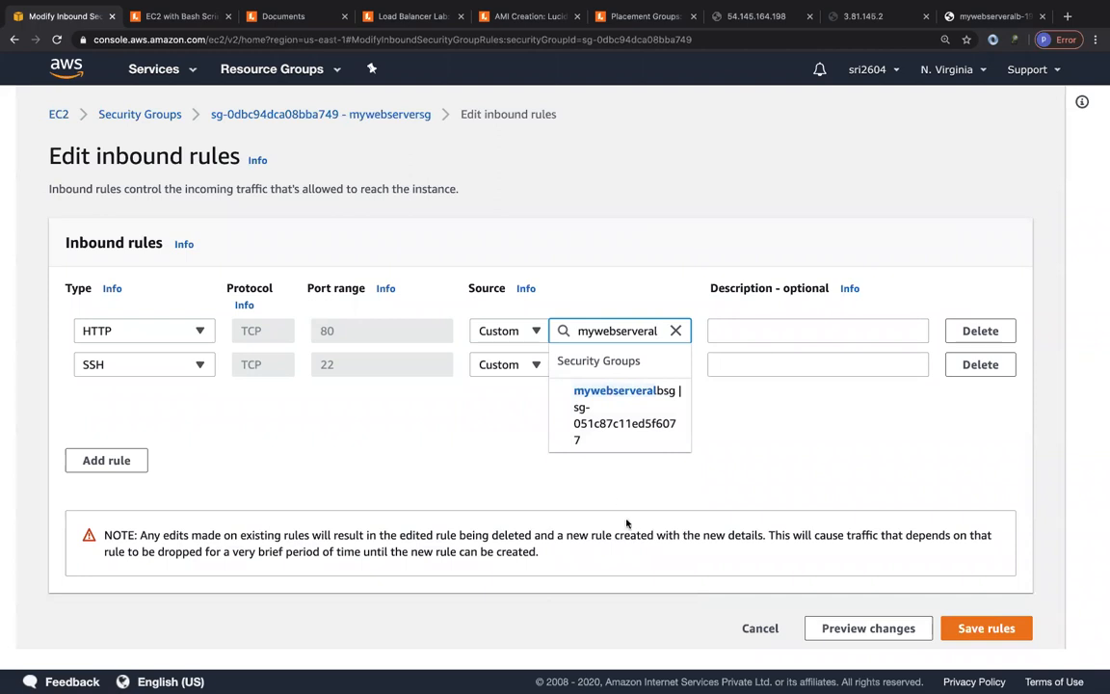
click(622, 426)
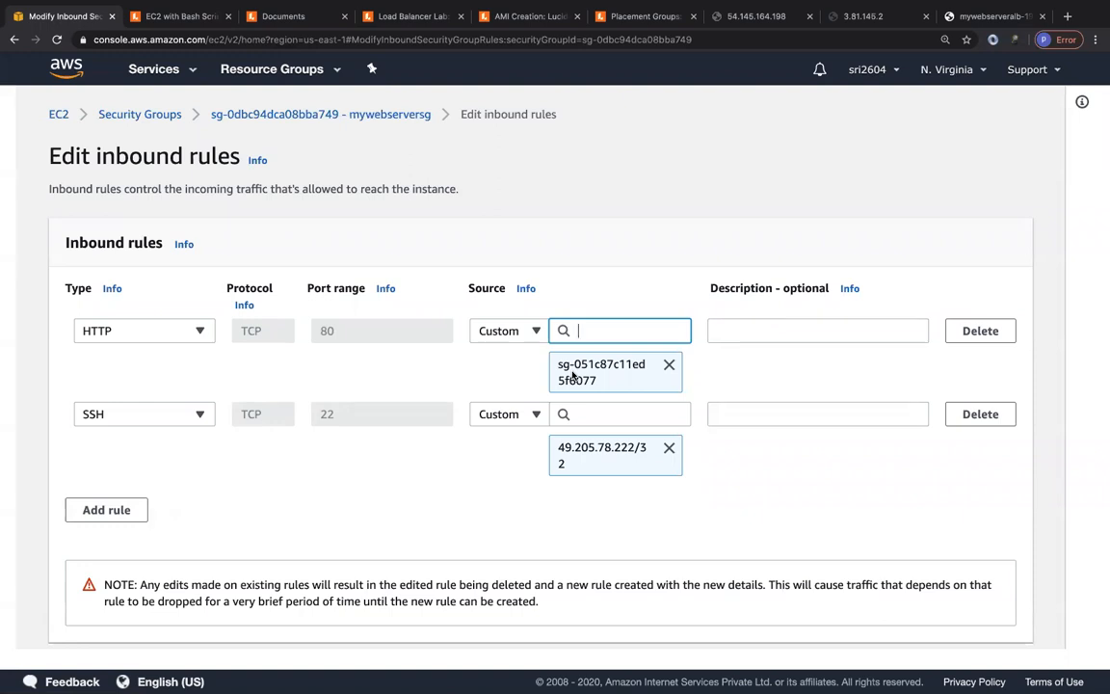
scroll(838, 486, down, 2)
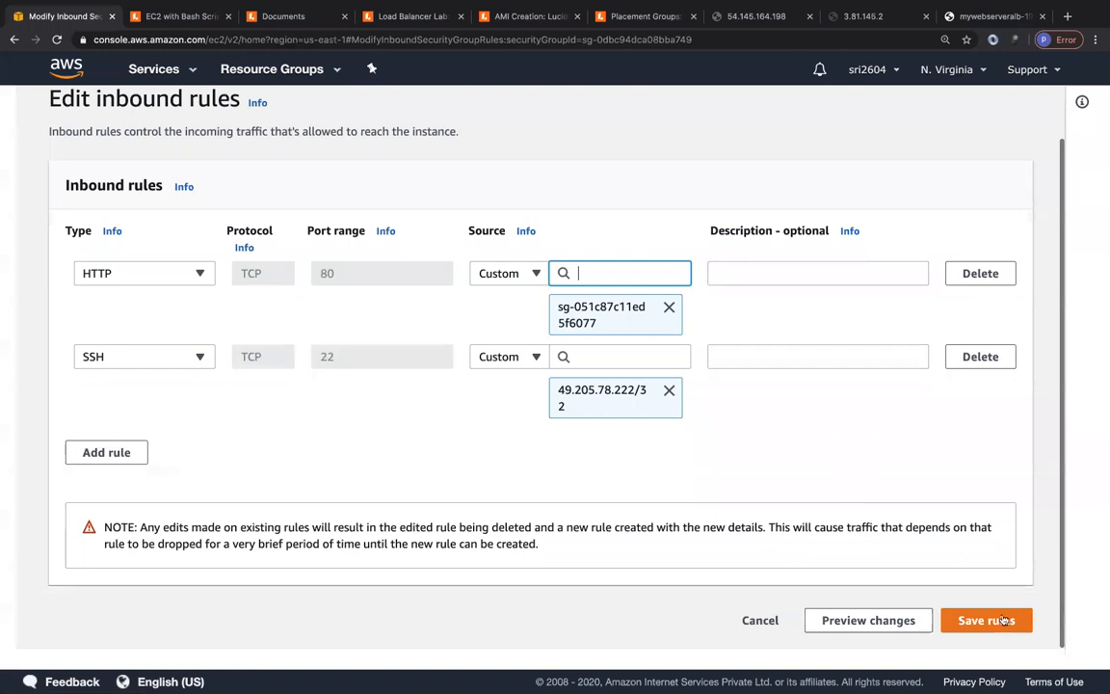
click(997, 619)
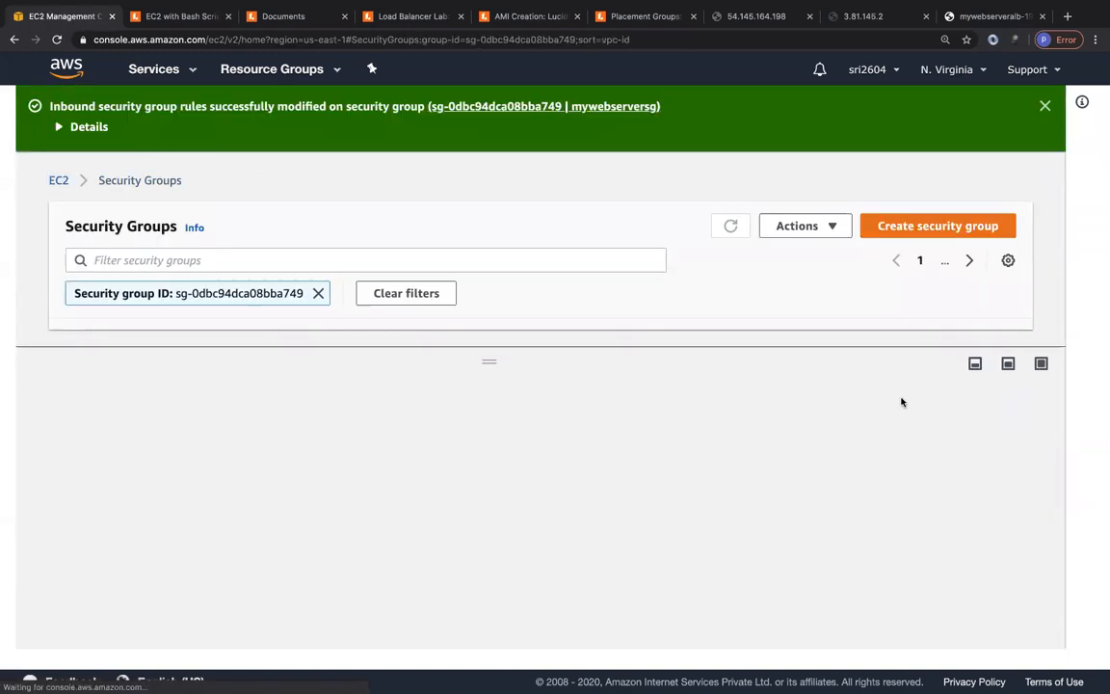
Test direct access to 3.81.145.2 against access through the load balancer by reloading both pages
click(877, 16)
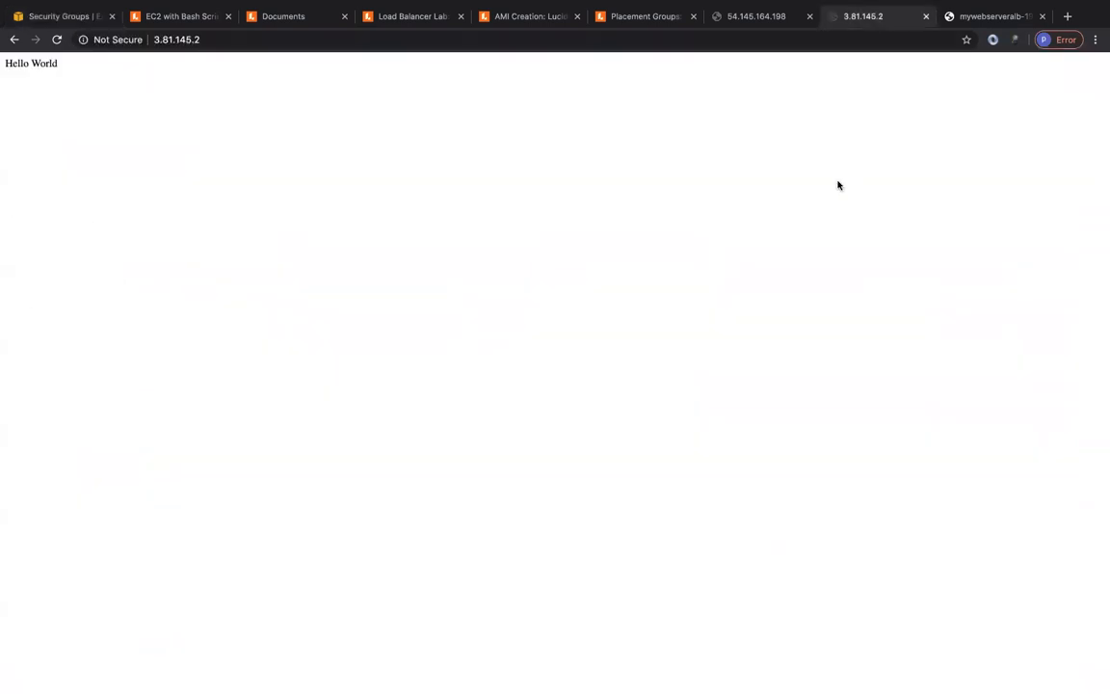
key(super+r)
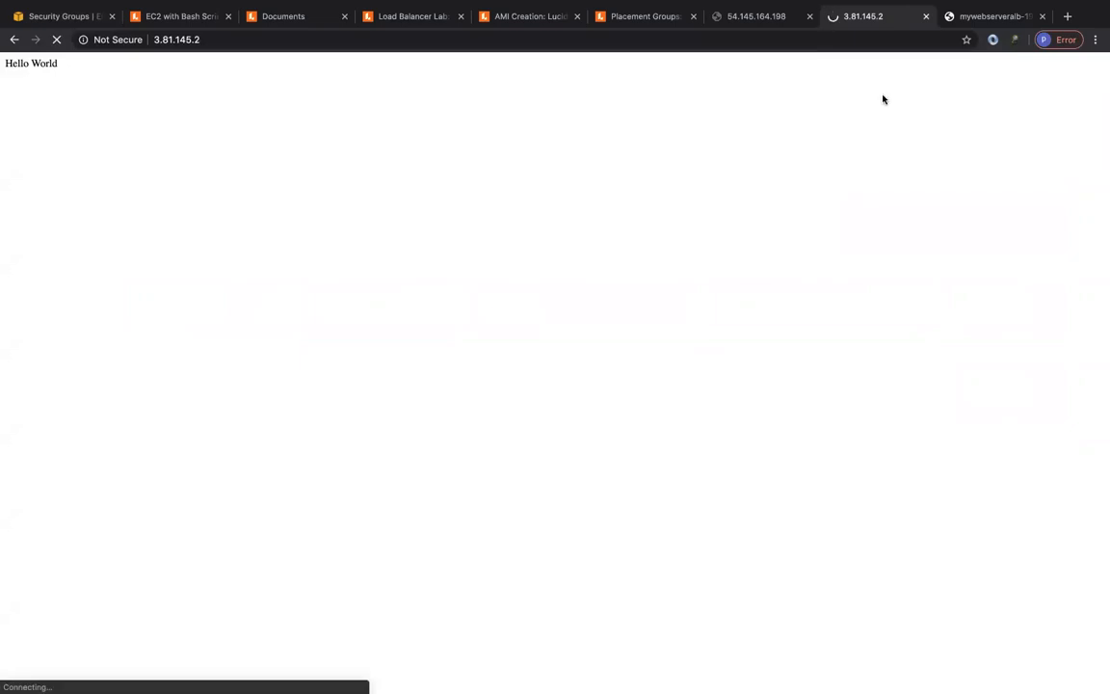
click(966, 19)
key(super+r)
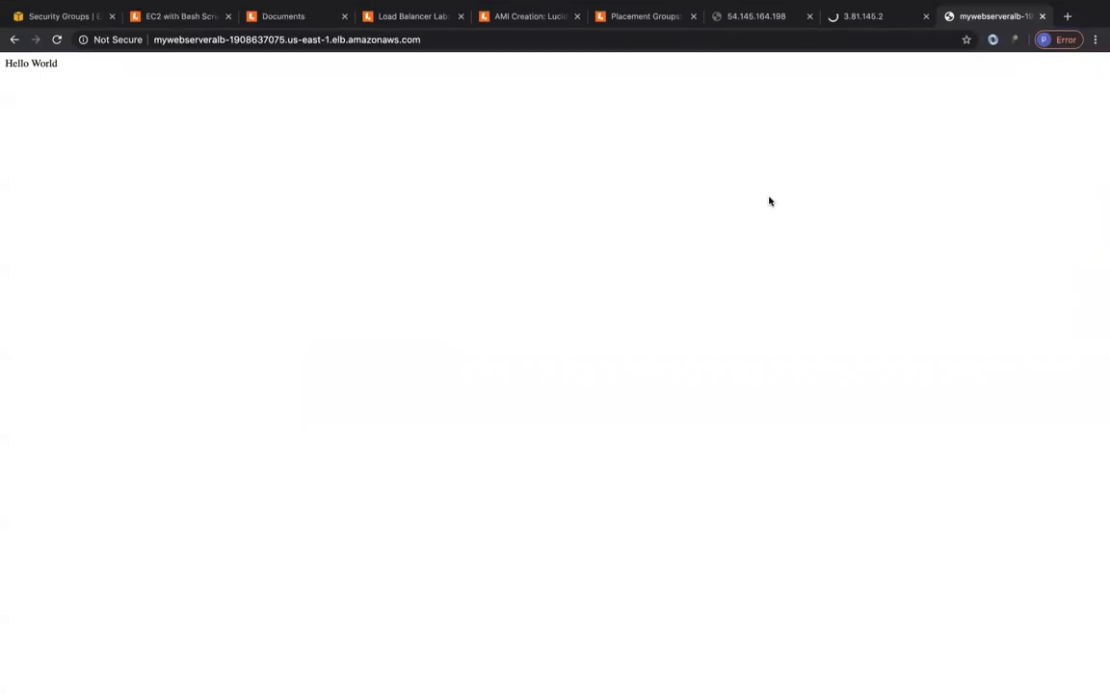
key(super+r)
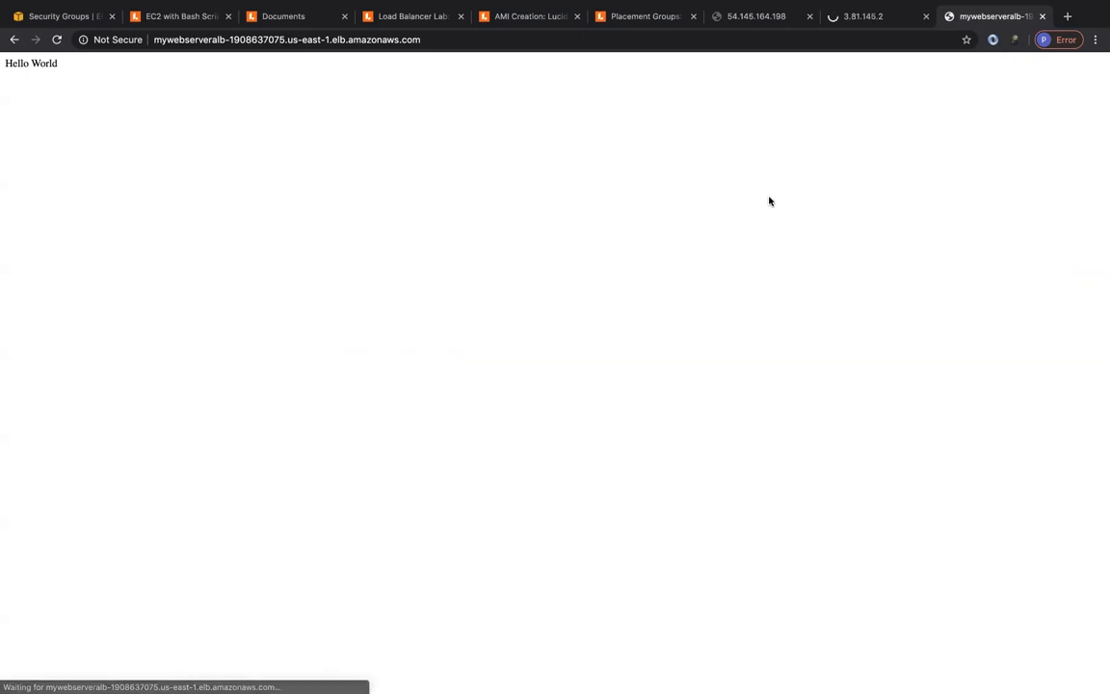
click(868, 18)
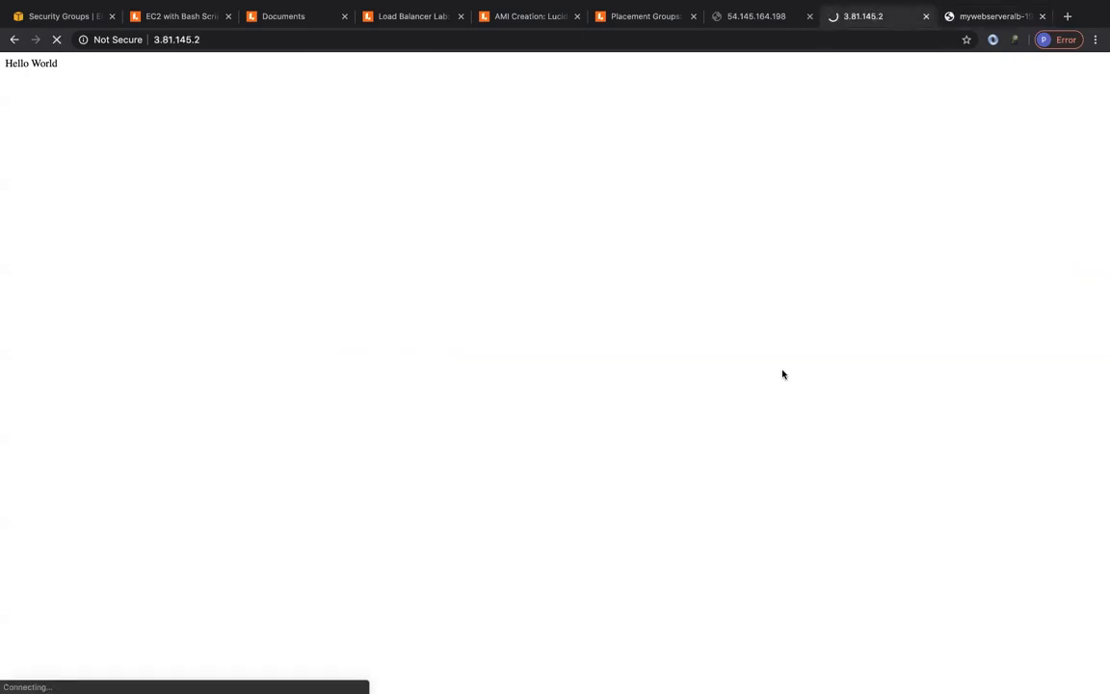
Review the source of the HTTP rule in mywebserversg's inbound rules
click(70, 14)
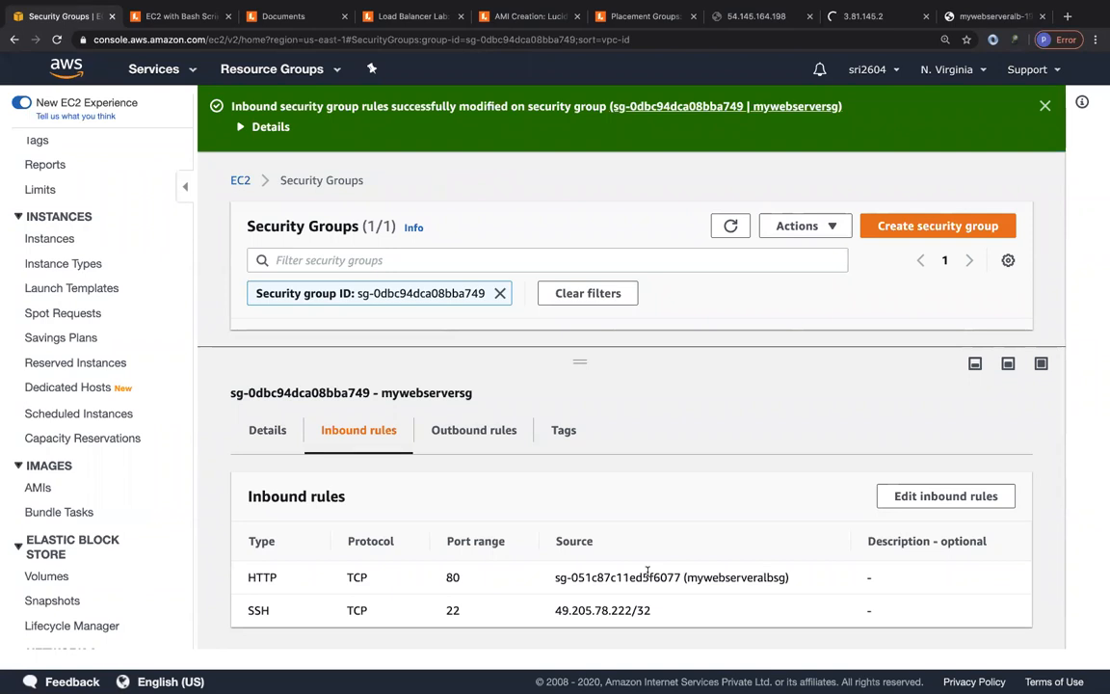
drag(791, 579, 522, 582)
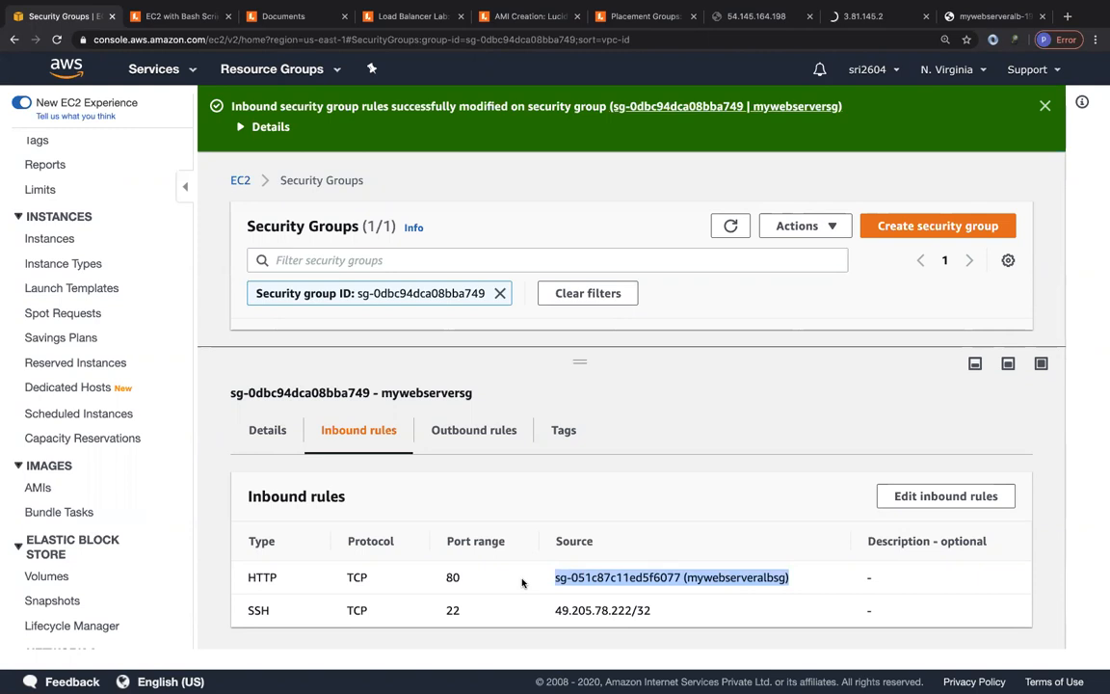
click(550, 584)
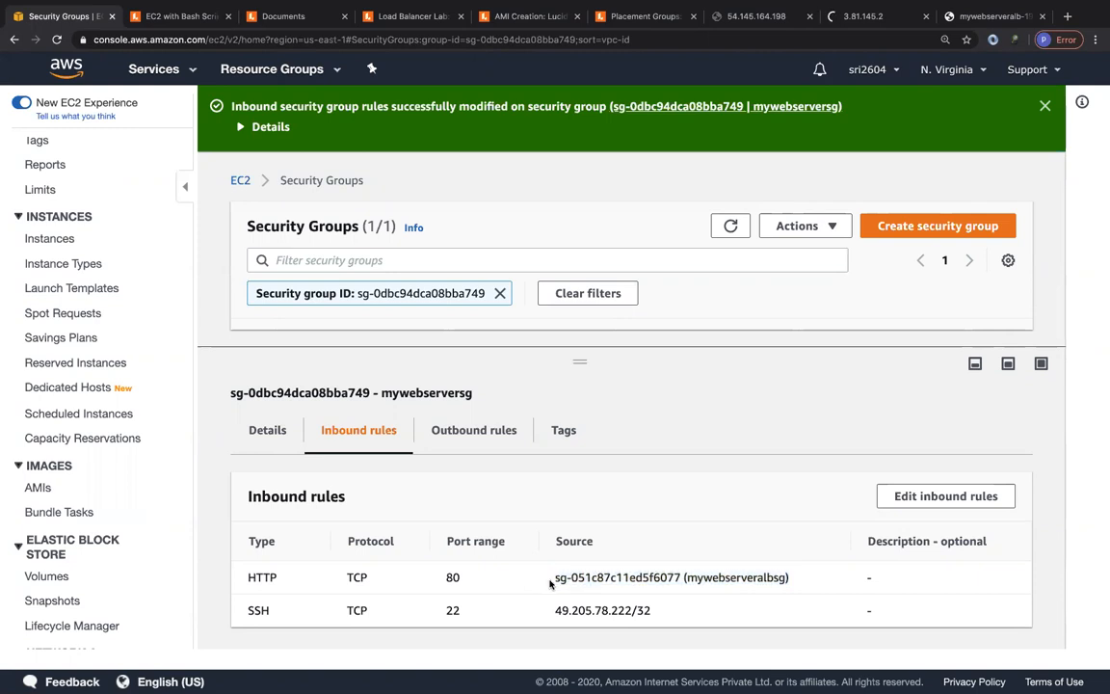
triple_click(650, 576)
click(797, 578)
scroll(109, 565, down, 5)
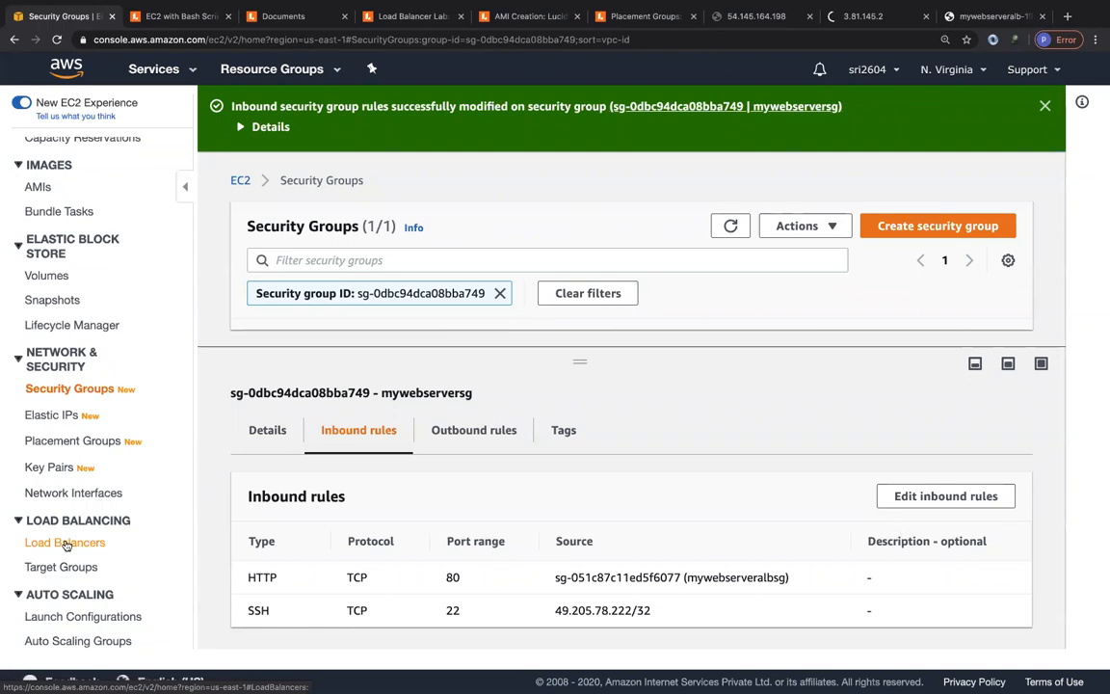
Terminate the running EC2 instance mywebserver-us-east-1c
scroll(58, 386, up, 6)
click(50, 274)
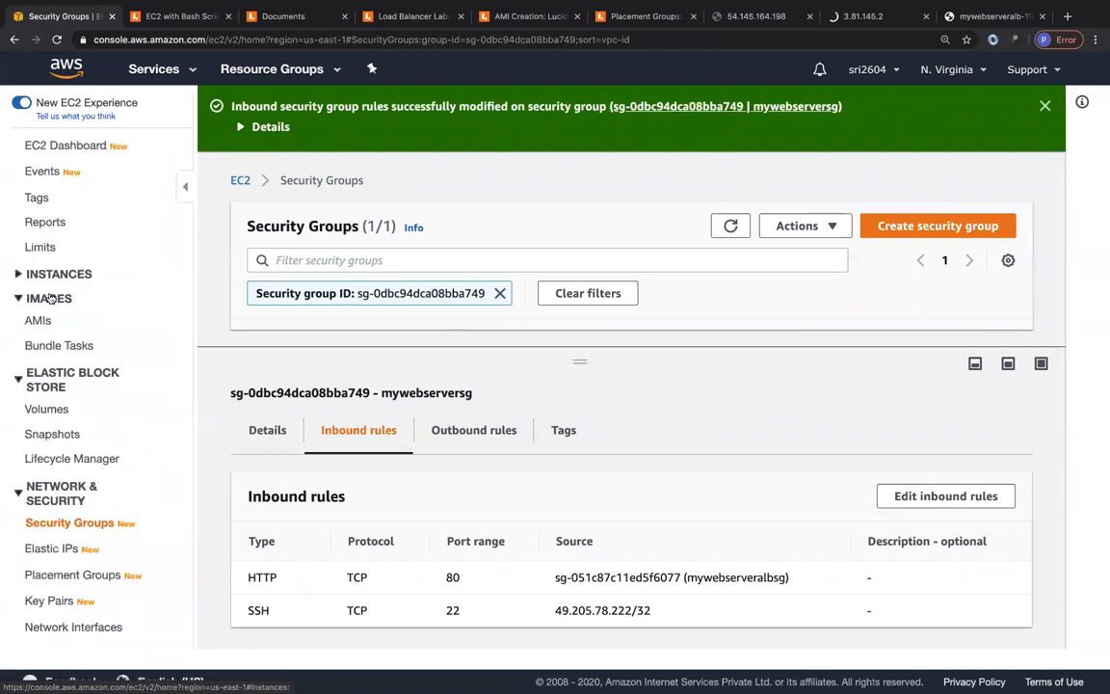
click(53, 277)
click(44, 300)
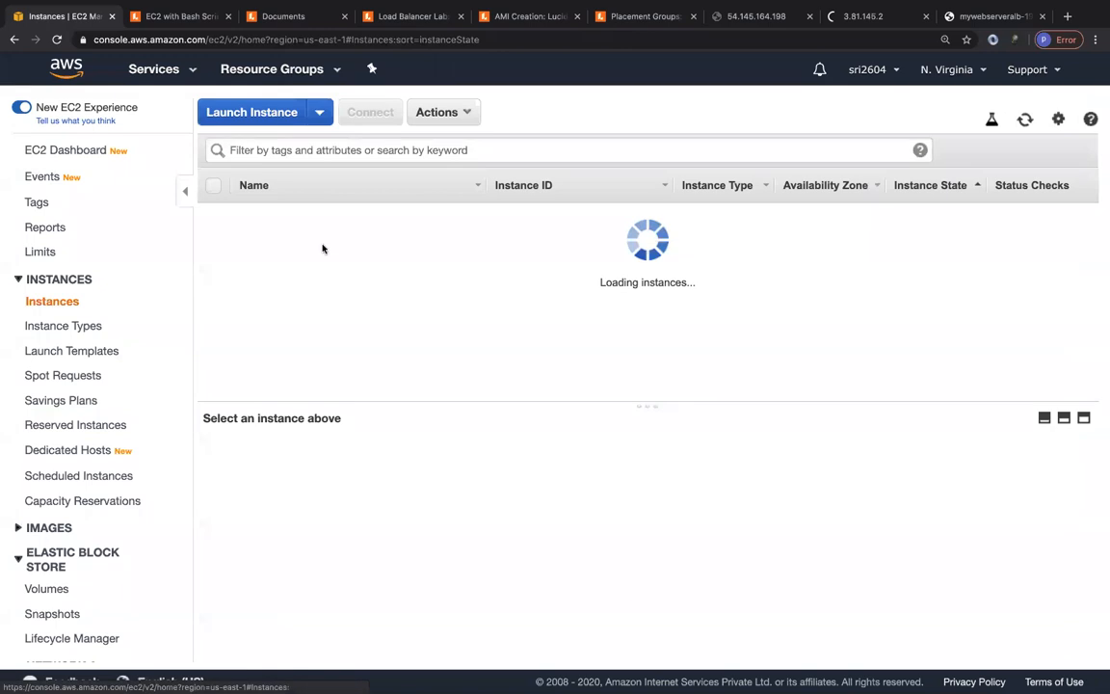
click(213, 213)
click(439, 111)
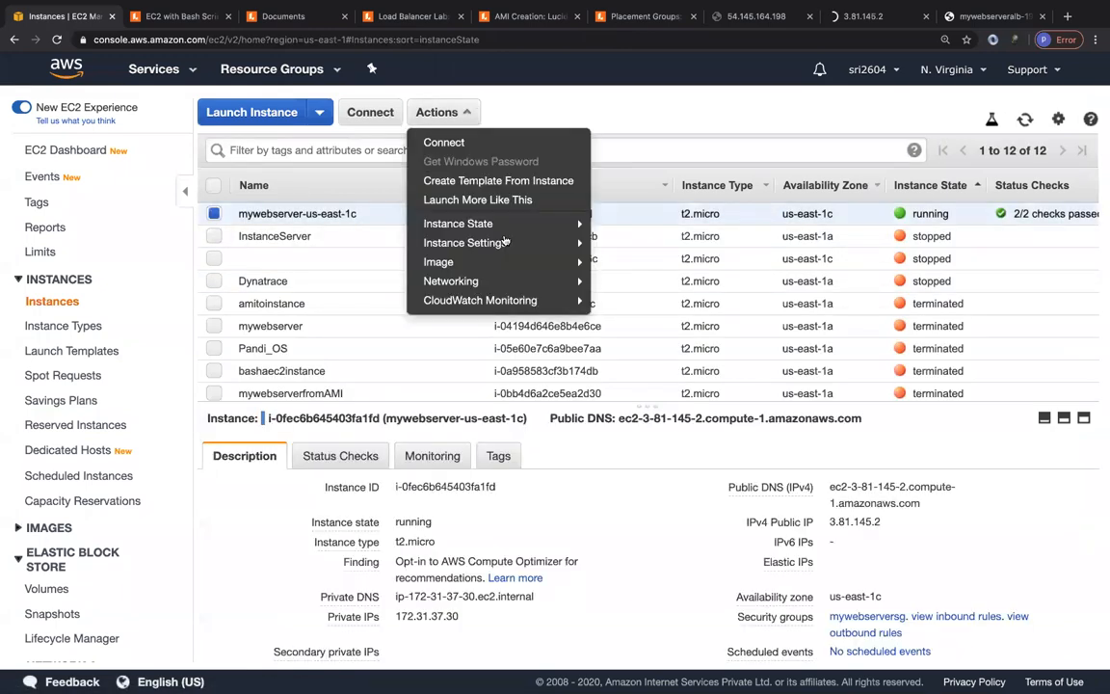
mouse_move(472, 224)
click(620, 300)
click(786, 510)
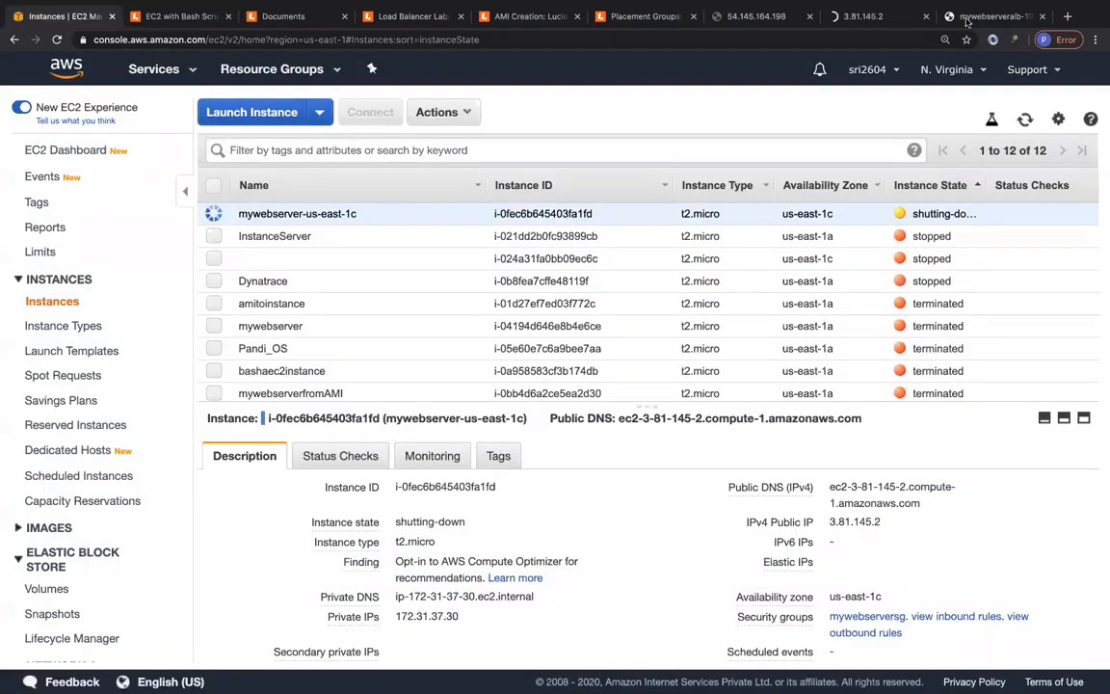
Test the mywebserveralb page by reloading it, and check the registered targets of the Default target group
click(993, 16)
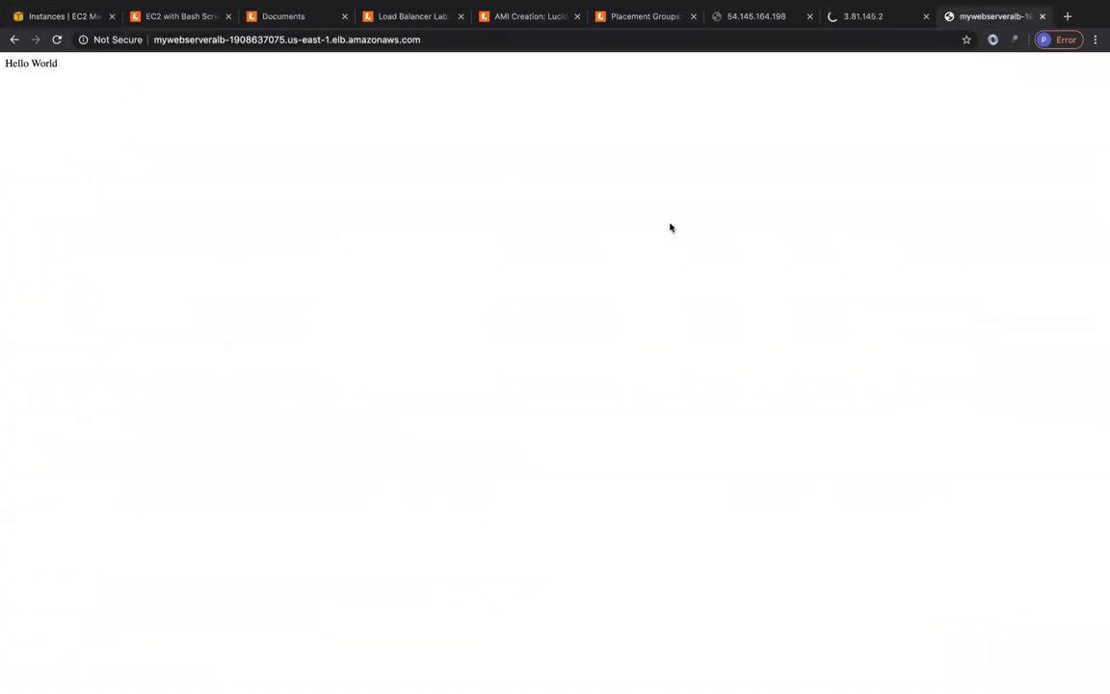
key(super+r)
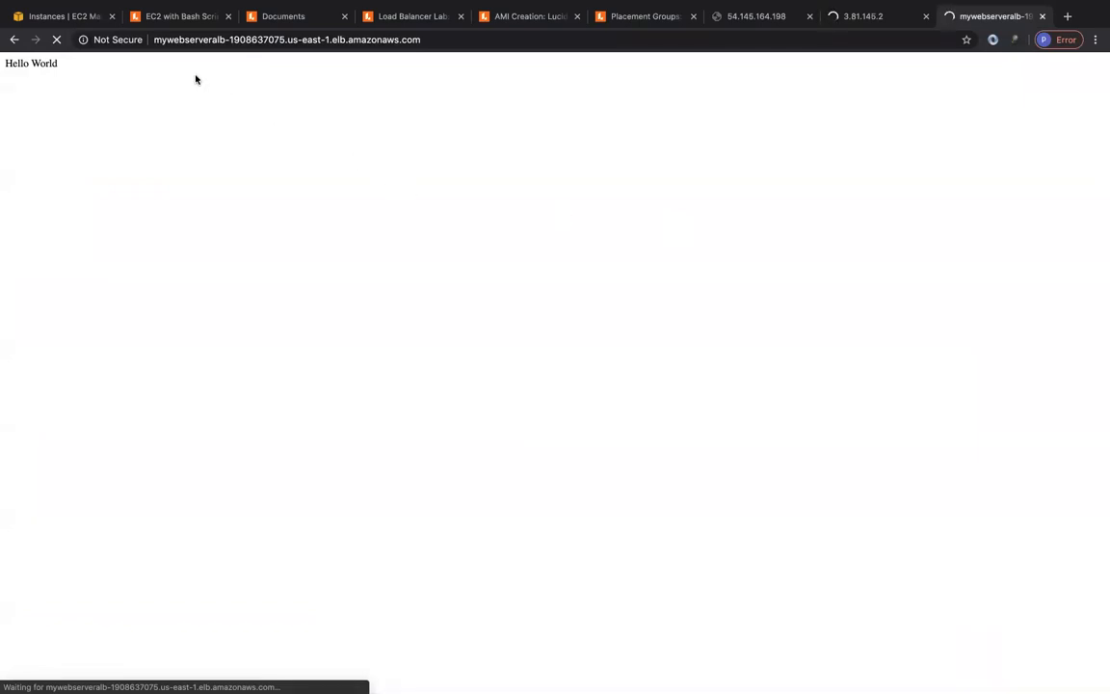
click(65, 16)
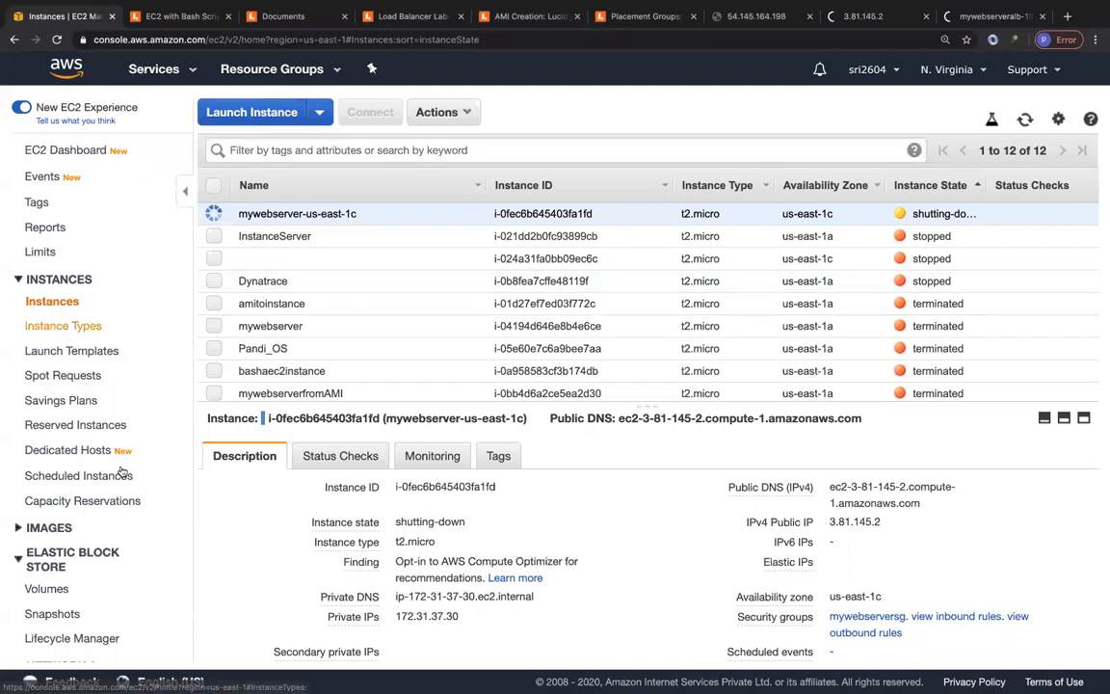
scroll(67, 386, down, 4)
click(65, 555)
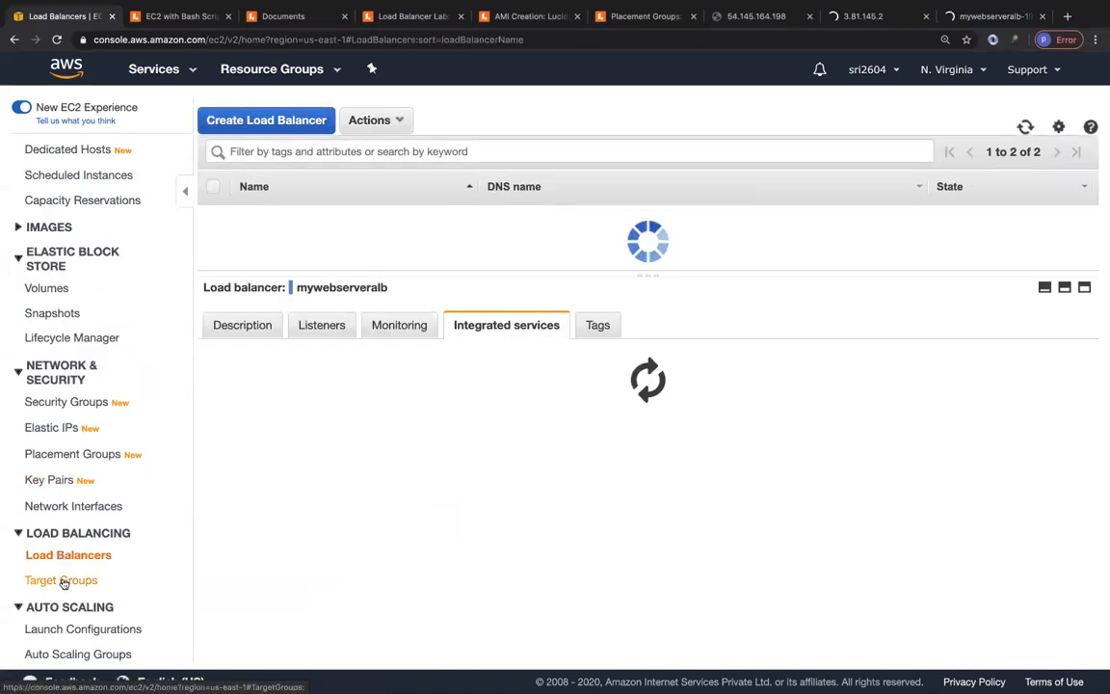
click(61, 579)
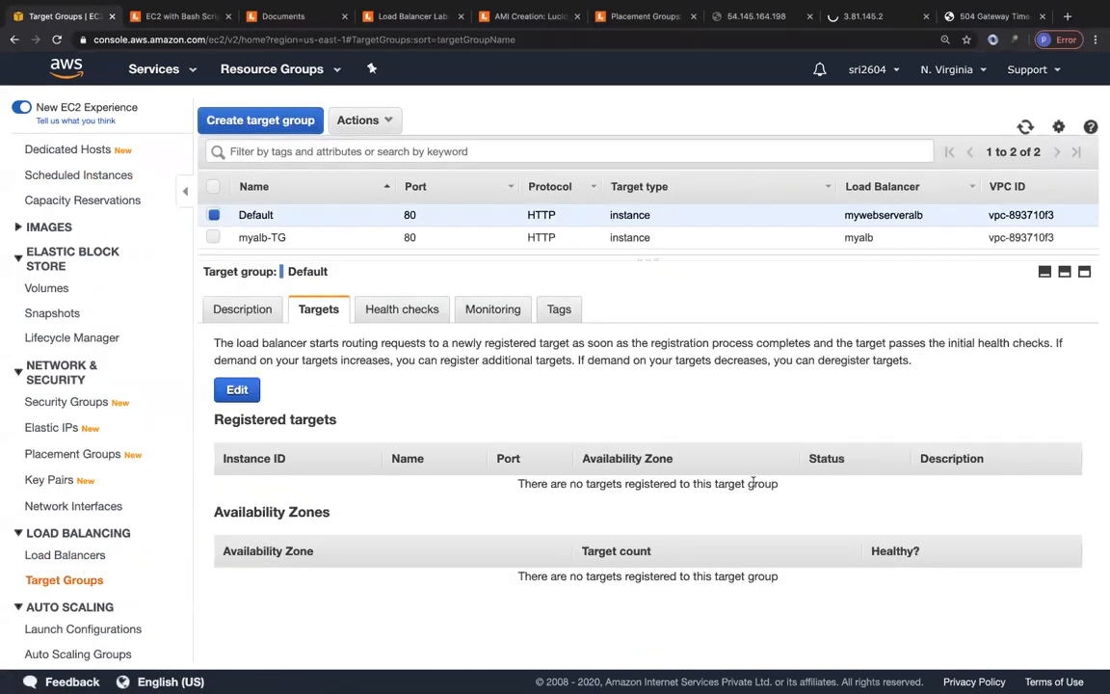
click(969, 21)
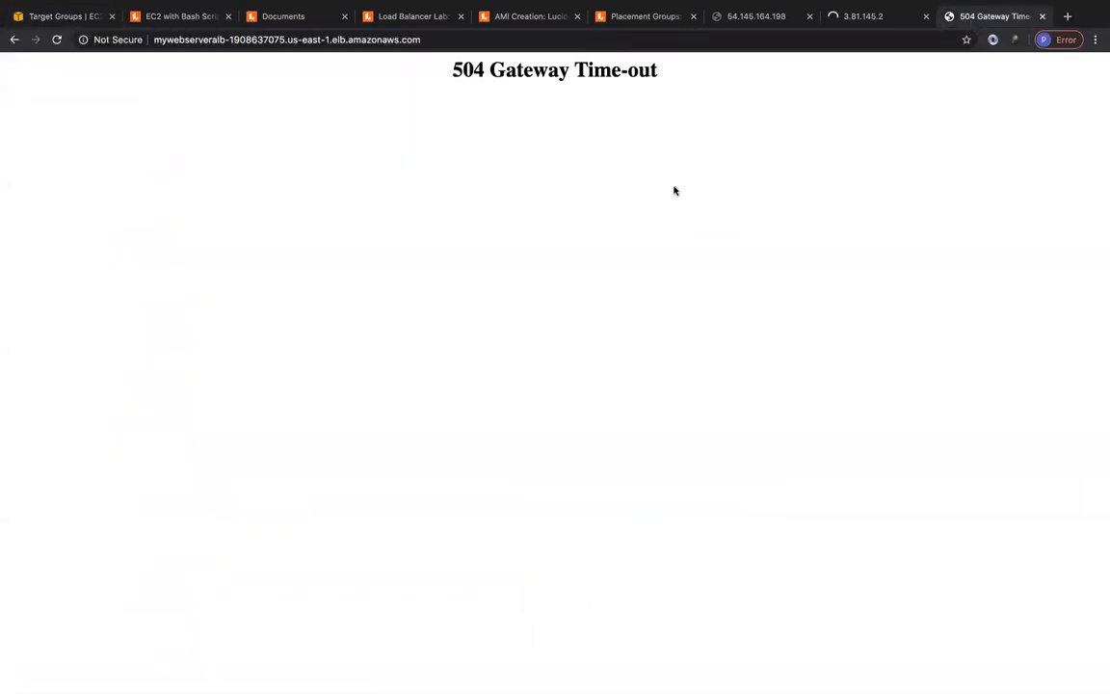
key(super+r)
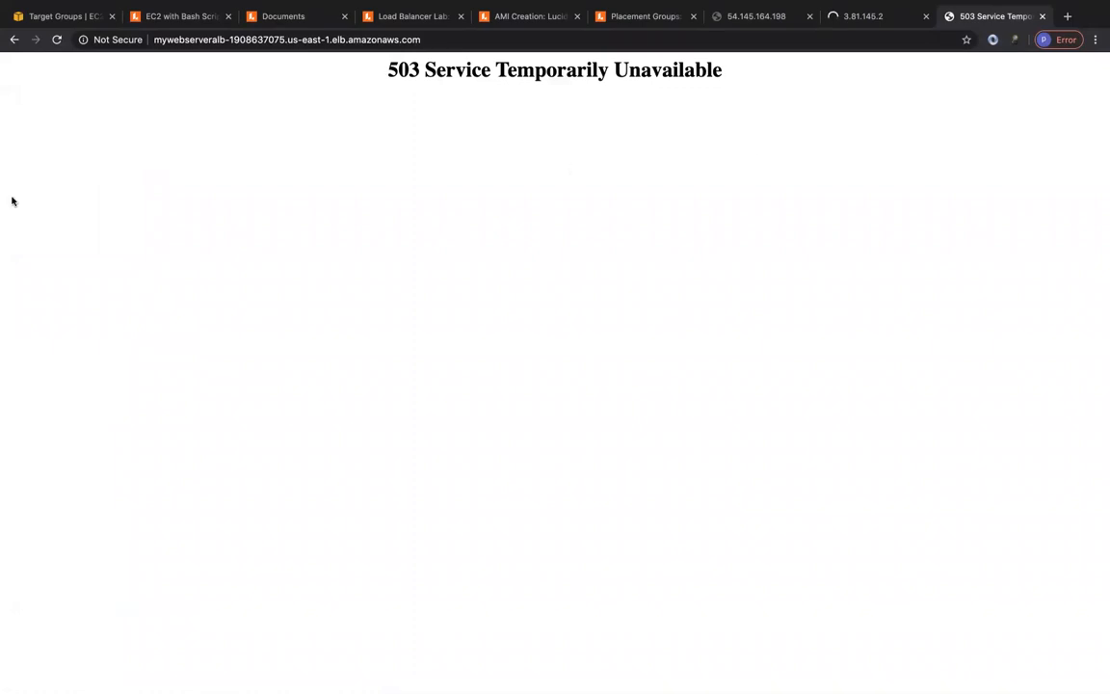
Delete the load balancer mywebserveralb and confirm the deletion
click(46, 16)
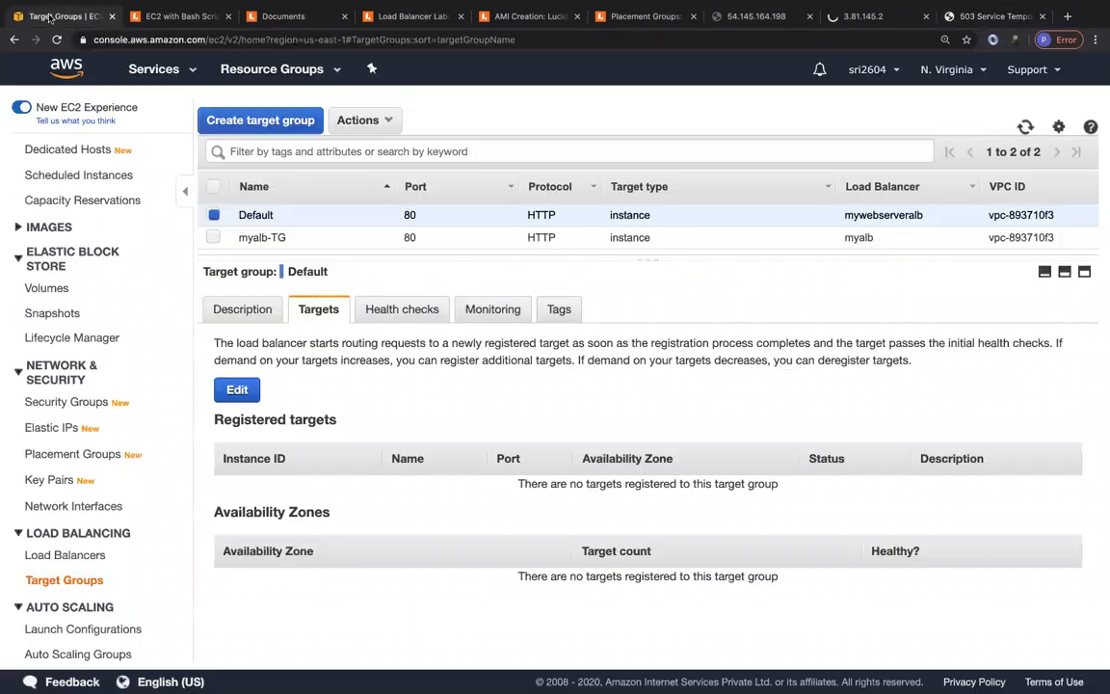
click(65, 555)
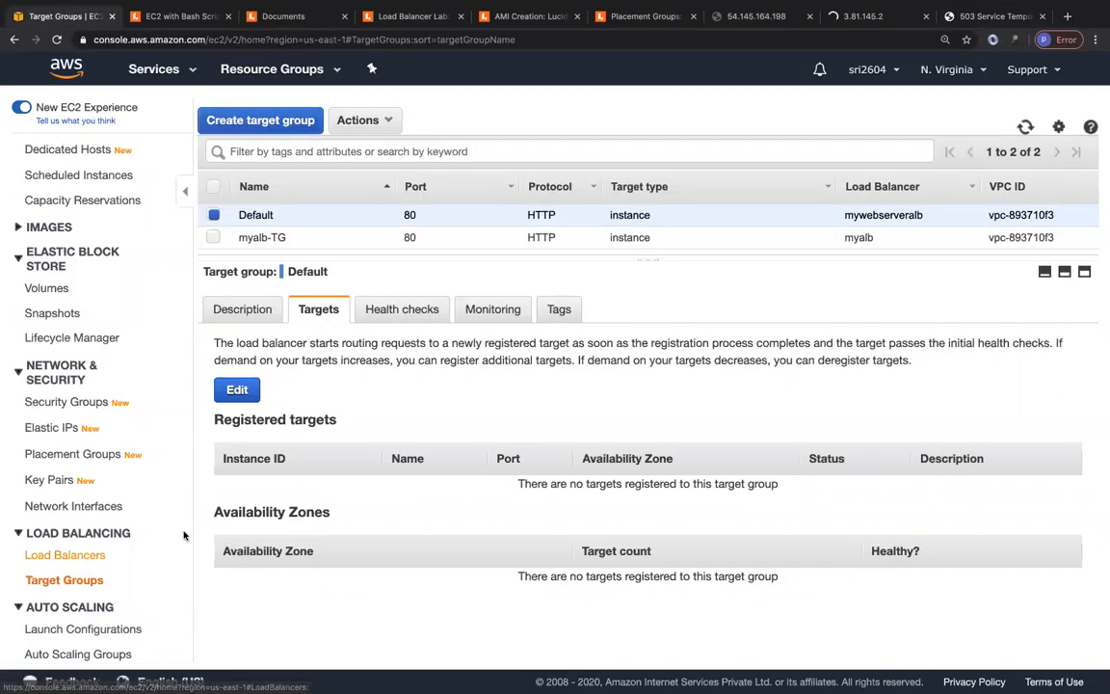
click(371, 119)
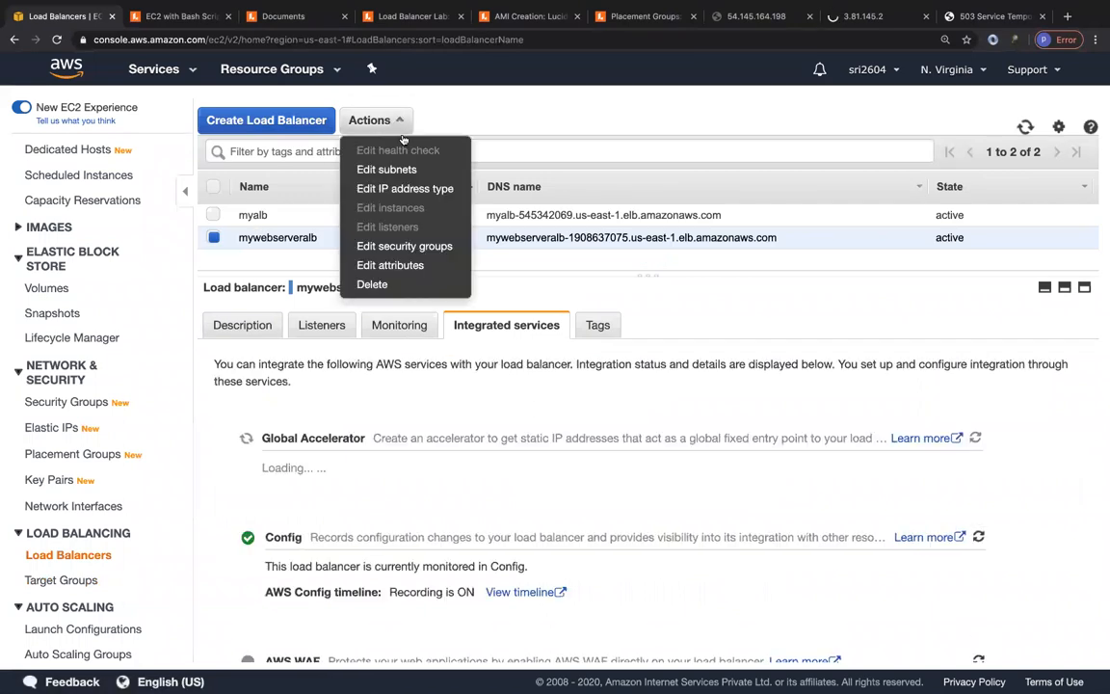
click(413, 285)
click(757, 438)
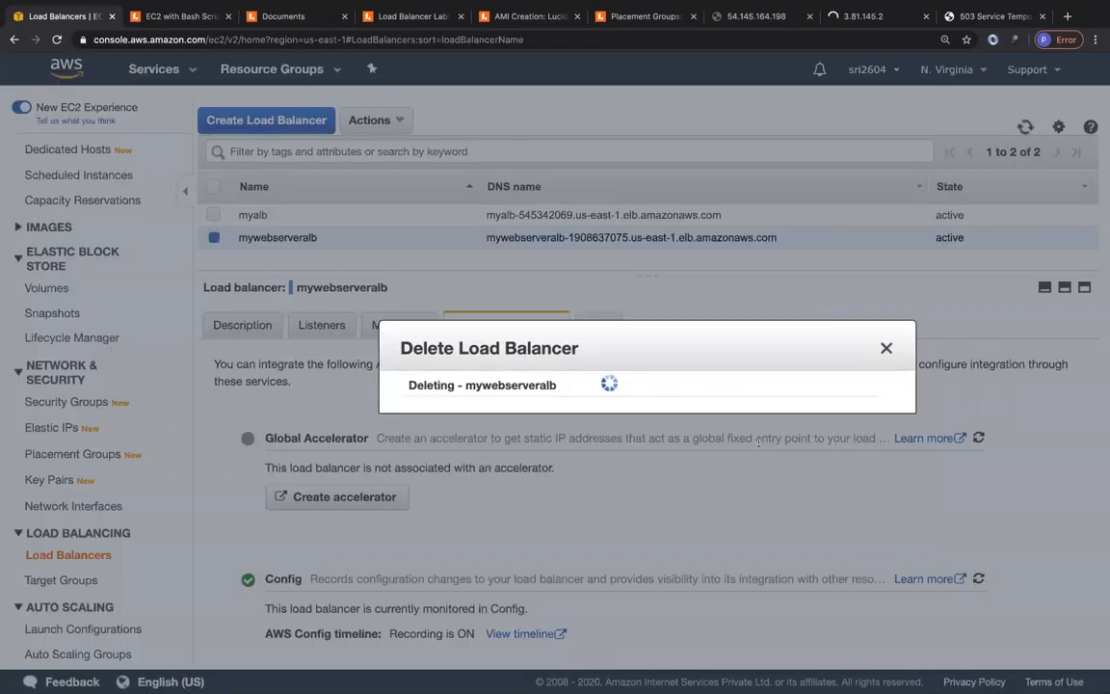
Delete the remaining load balancer, myalb, and confirm the deletion
click(372, 119)
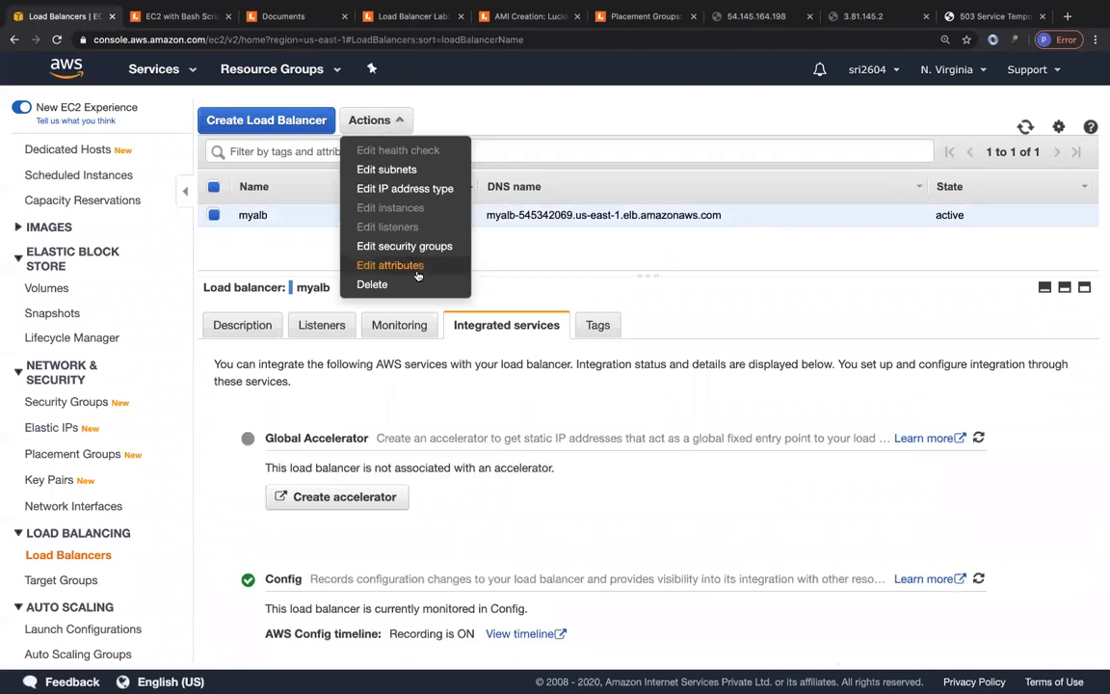
click(371, 283)
click(838, 442)
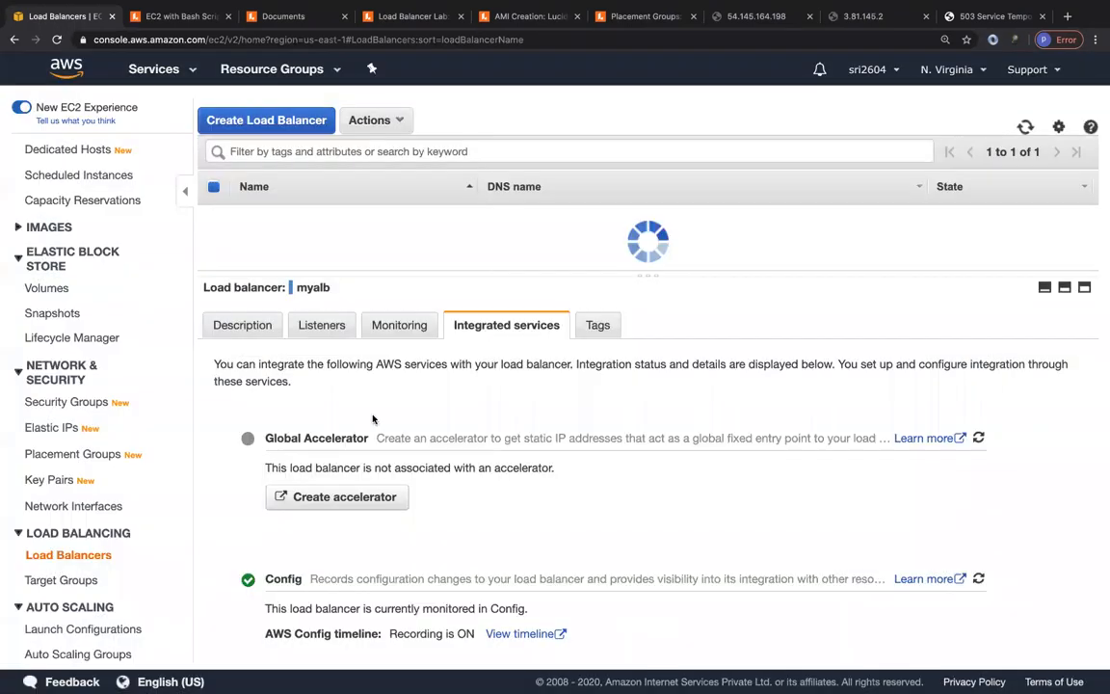
Delete both target groups, Default and myalb-TG
click(60, 581)
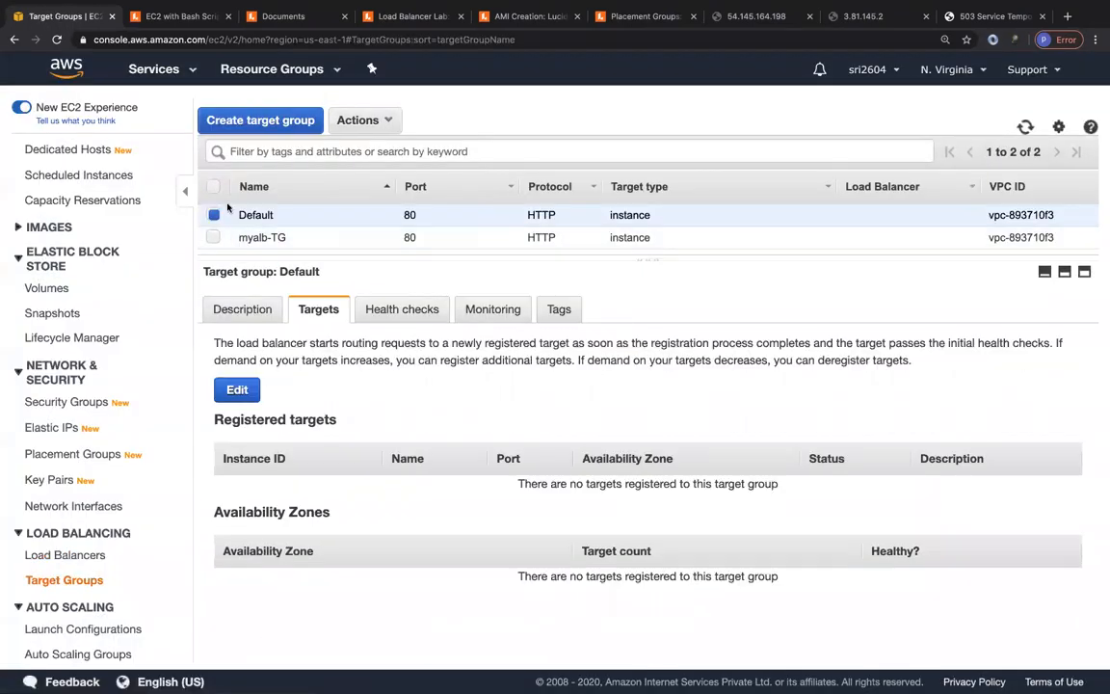
click(213, 186)
click(378, 118)
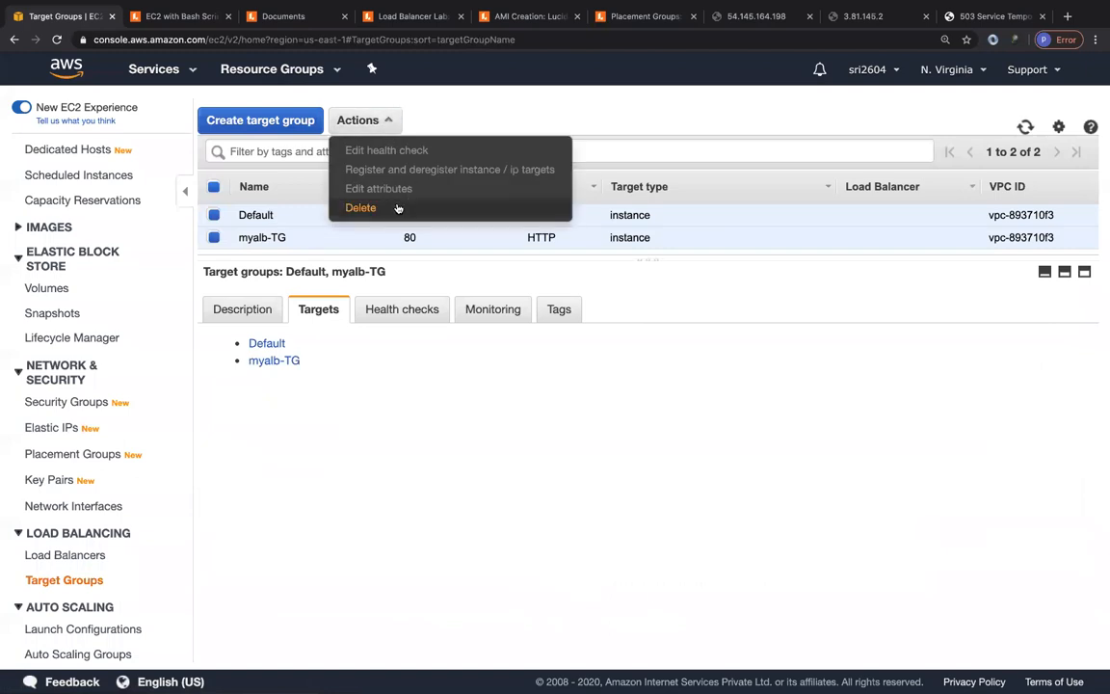
click(400, 205)
click(777, 448)
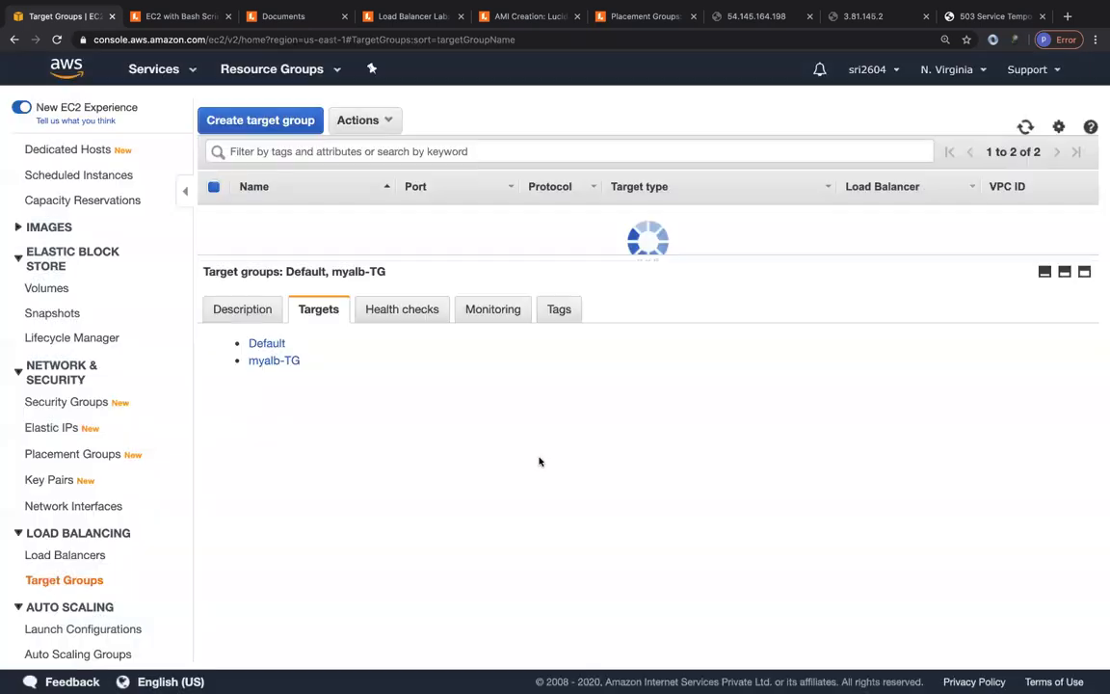
Check the states of the EC2 instances in the instances list
scroll(72, 299, up, 3)
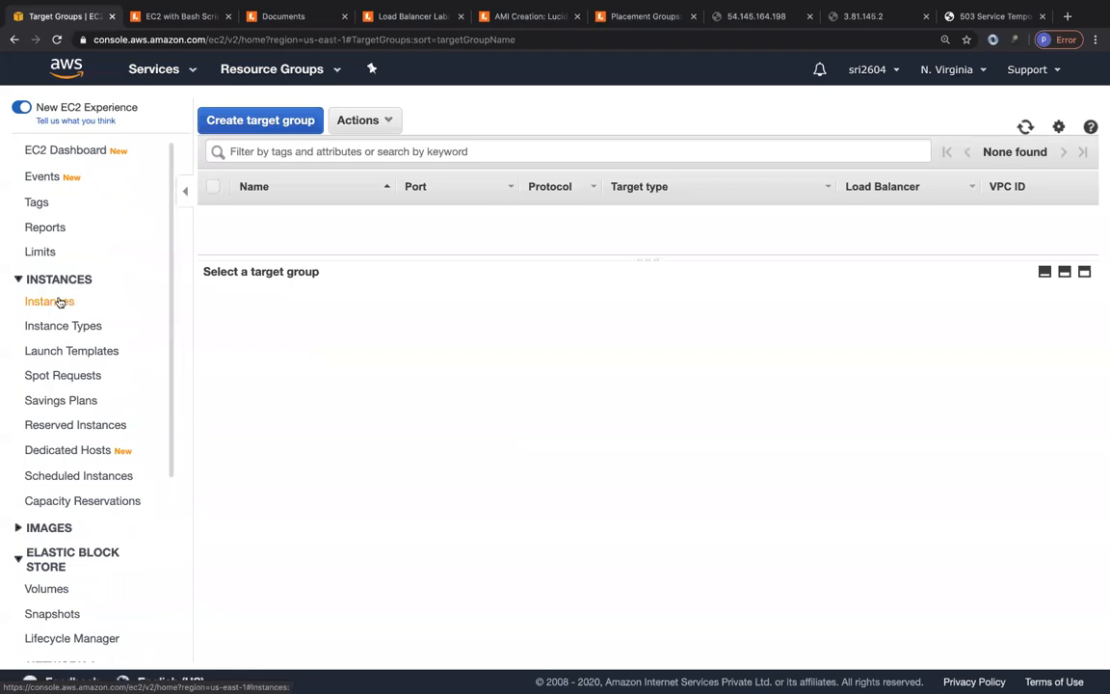
click(61, 300)
scroll(87, 420, down, 5)
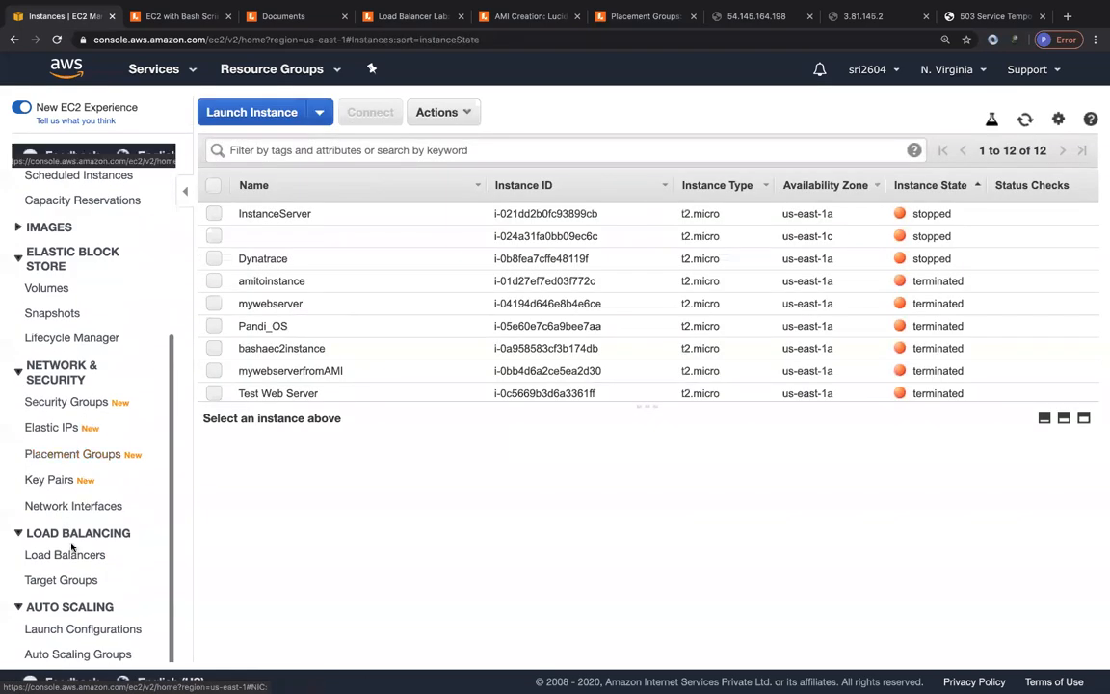